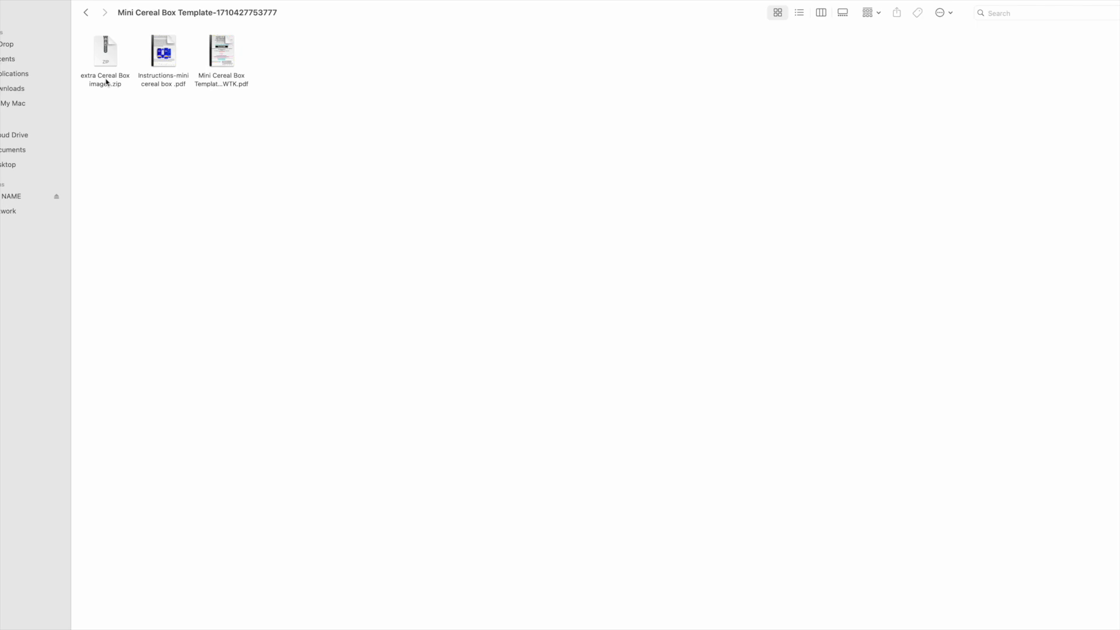
# - Open the Canva template linked in the Mini Cereal Box Template PDF and look through its four pages
pyautogui.click(225, 54)
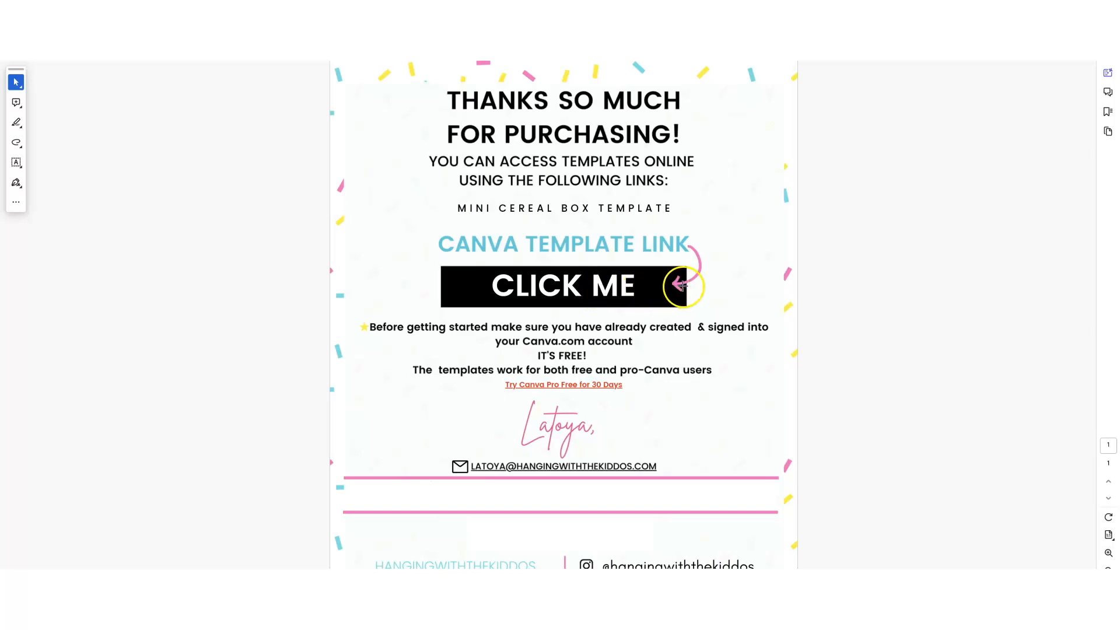
pyautogui.click(604, 287)
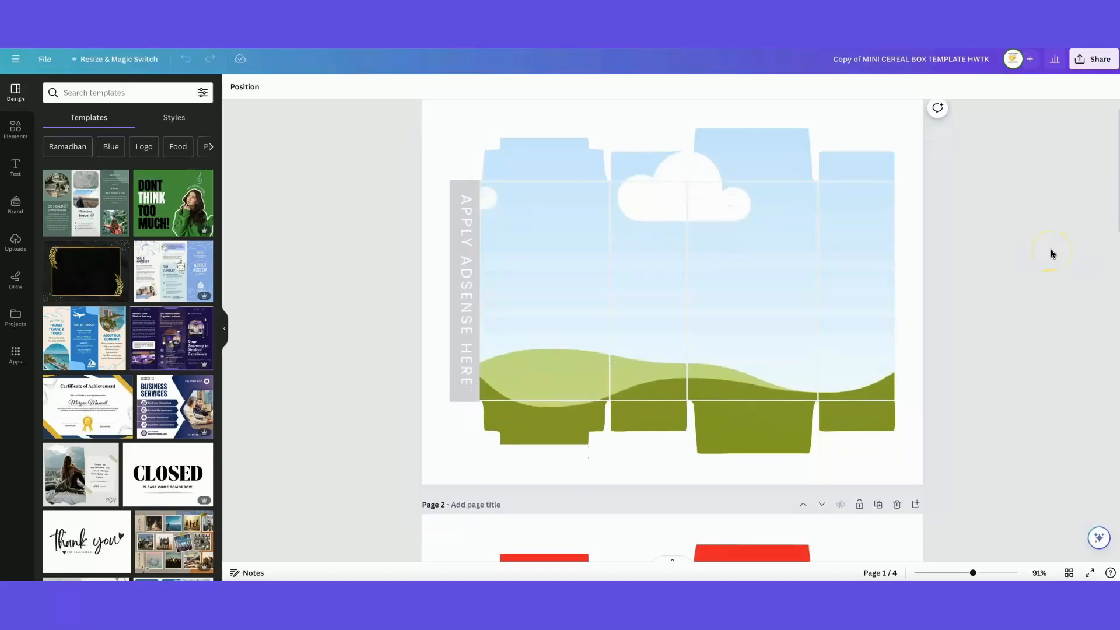
pyautogui.scroll(-5, 1051, 250)
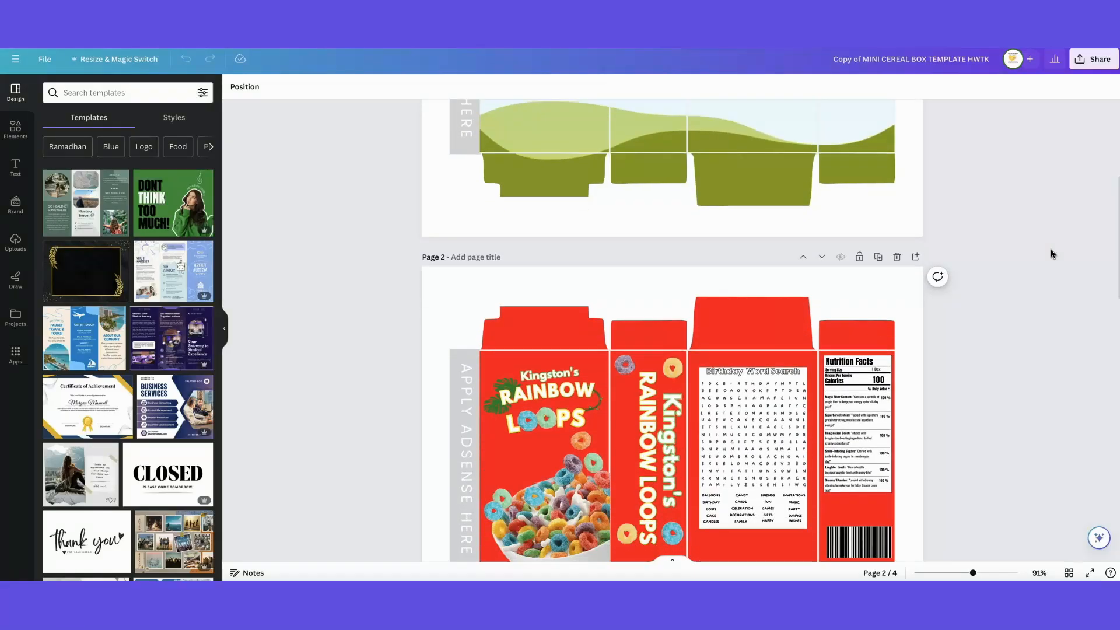
pyautogui.scroll(-10, 1051, 253)
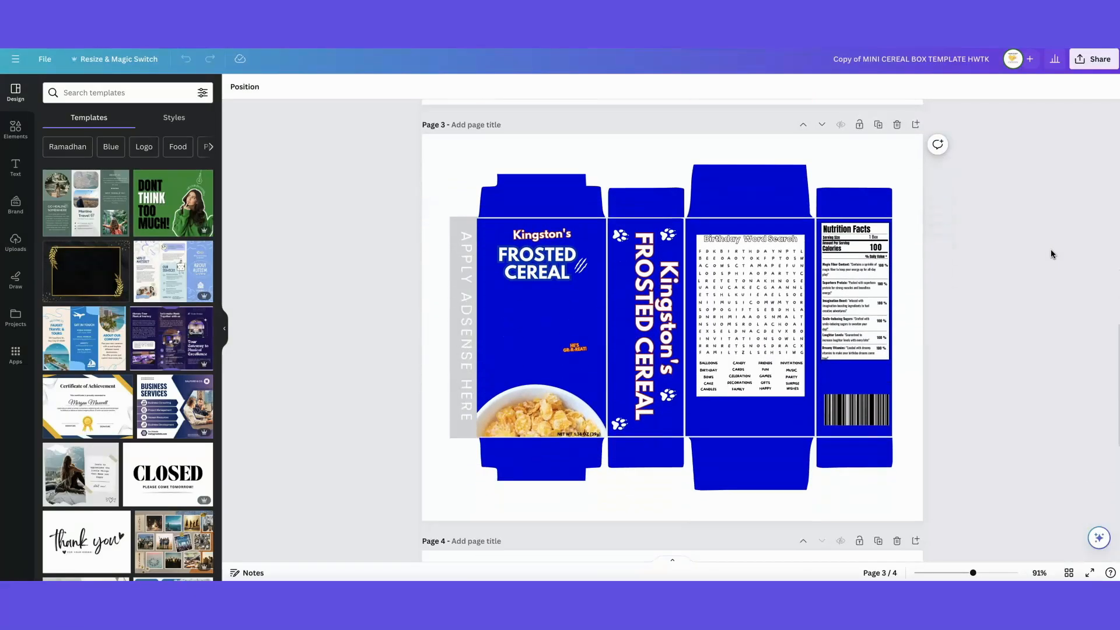
pyautogui.scroll(-3, 1050, 253)
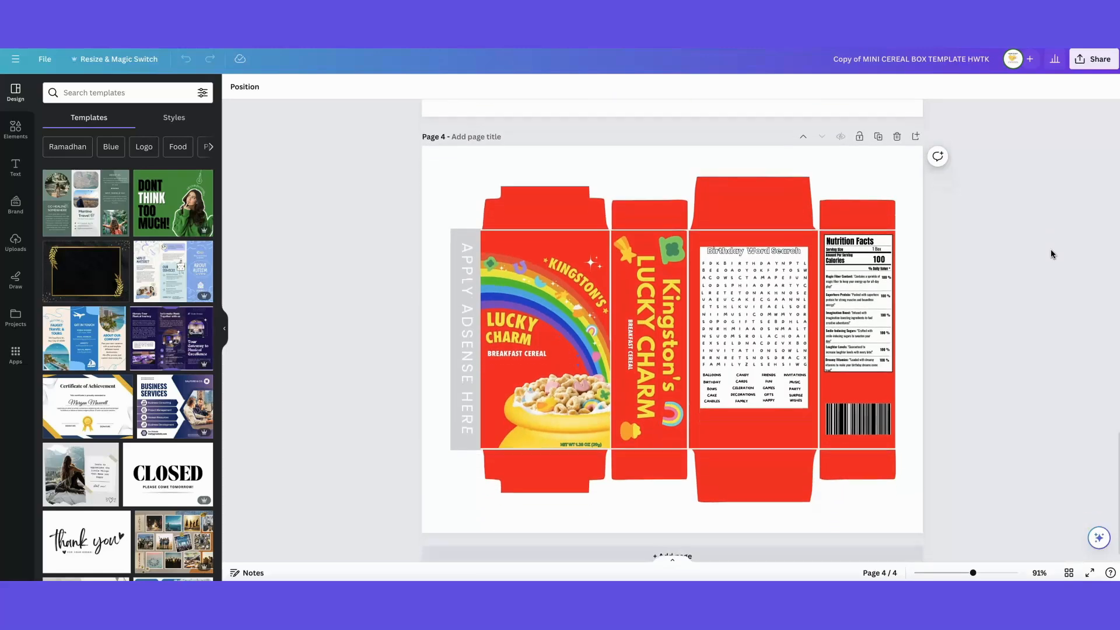
pyautogui.click(1035, 253)
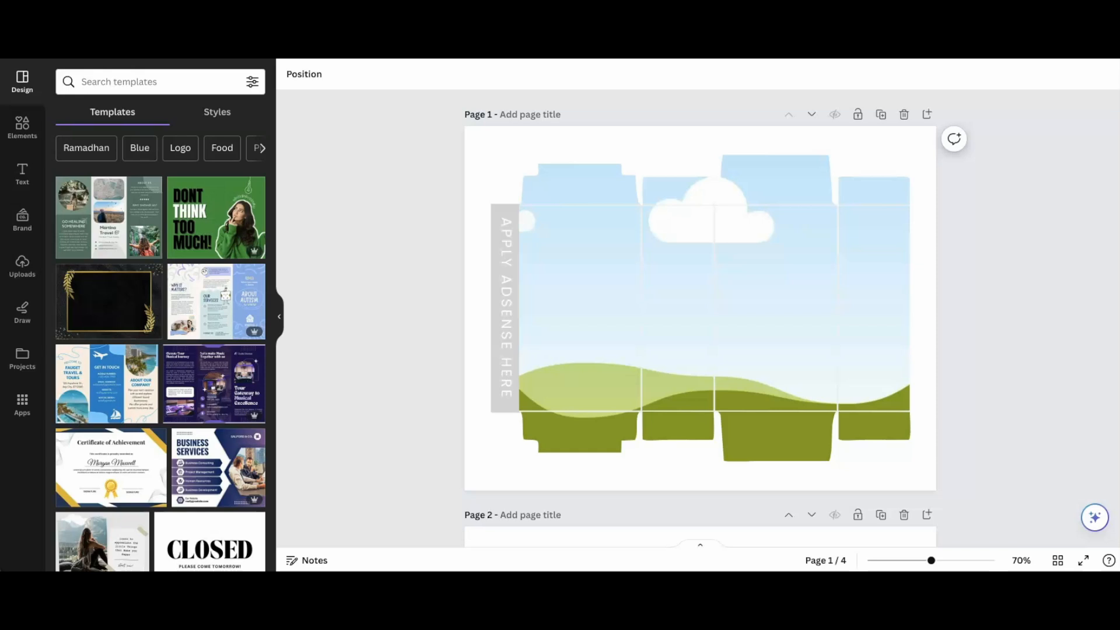
# - Upload the image COWBOYS-03.png to the design's uploads
pyautogui.click(22, 265)
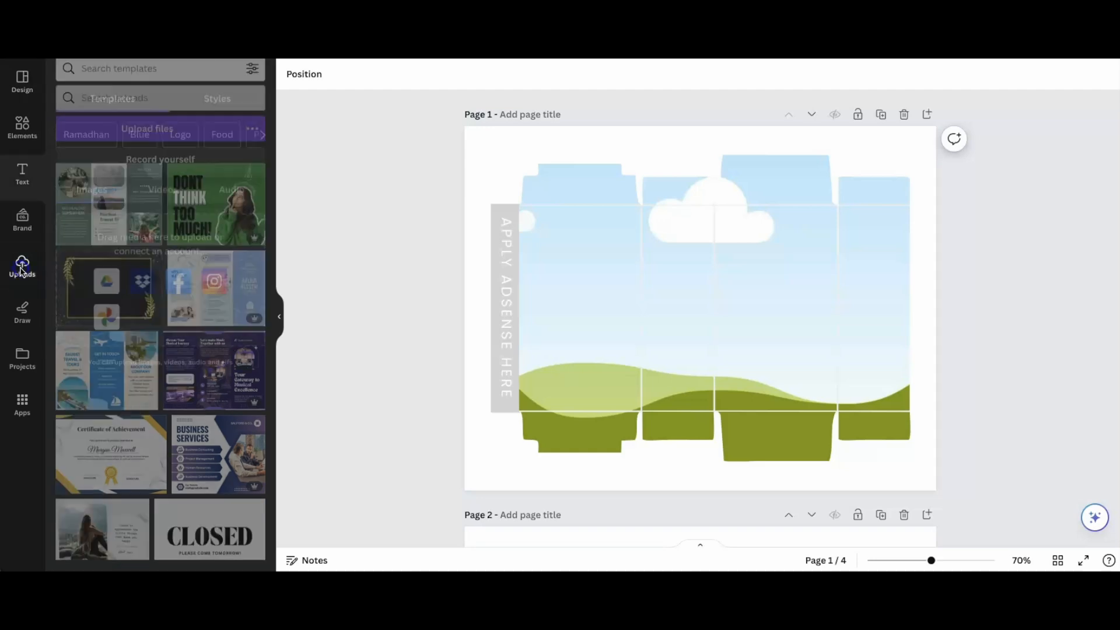
pyautogui.click(173, 118)
pyautogui.scroll(-1, 578, 282)
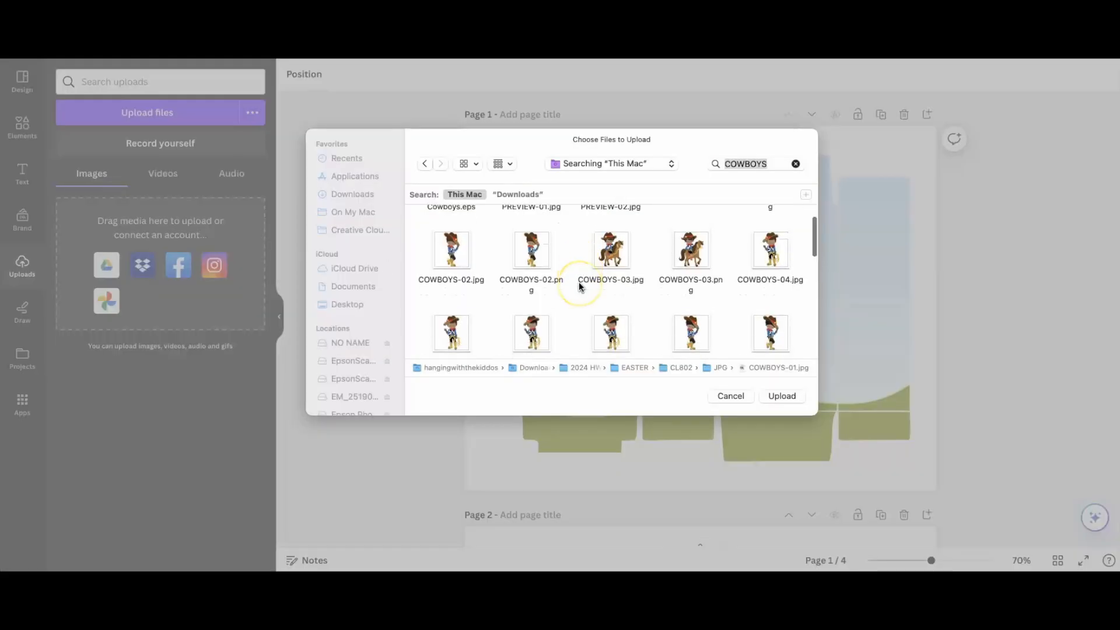
pyautogui.click(690, 242)
pyautogui.moveTo(690, 245); pyautogui.dragTo(163, 313)
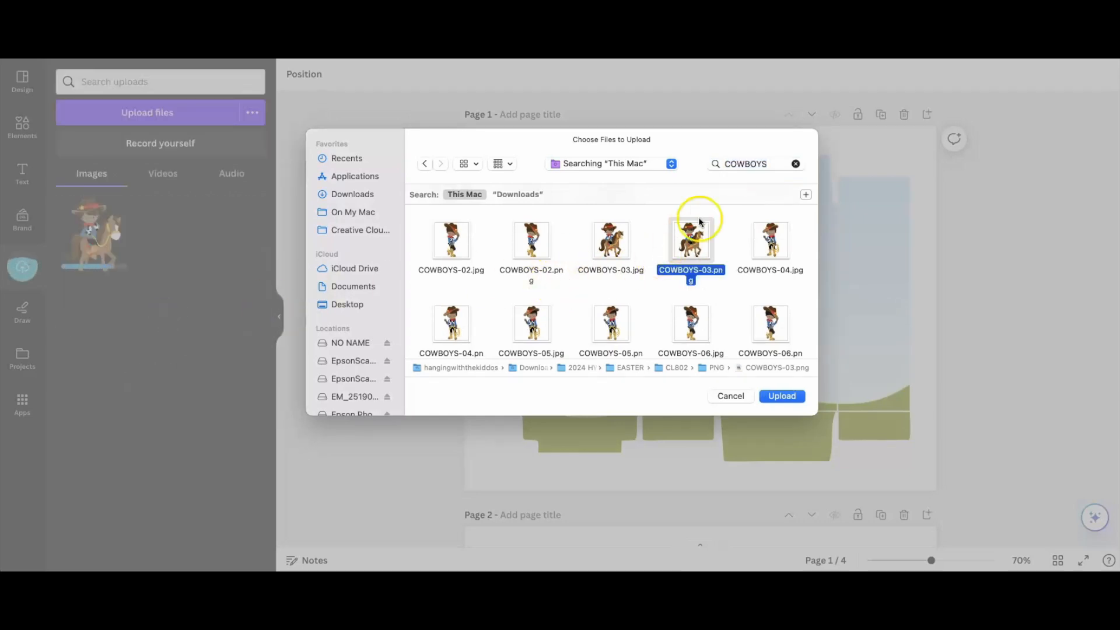
pyautogui.click(781, 396)
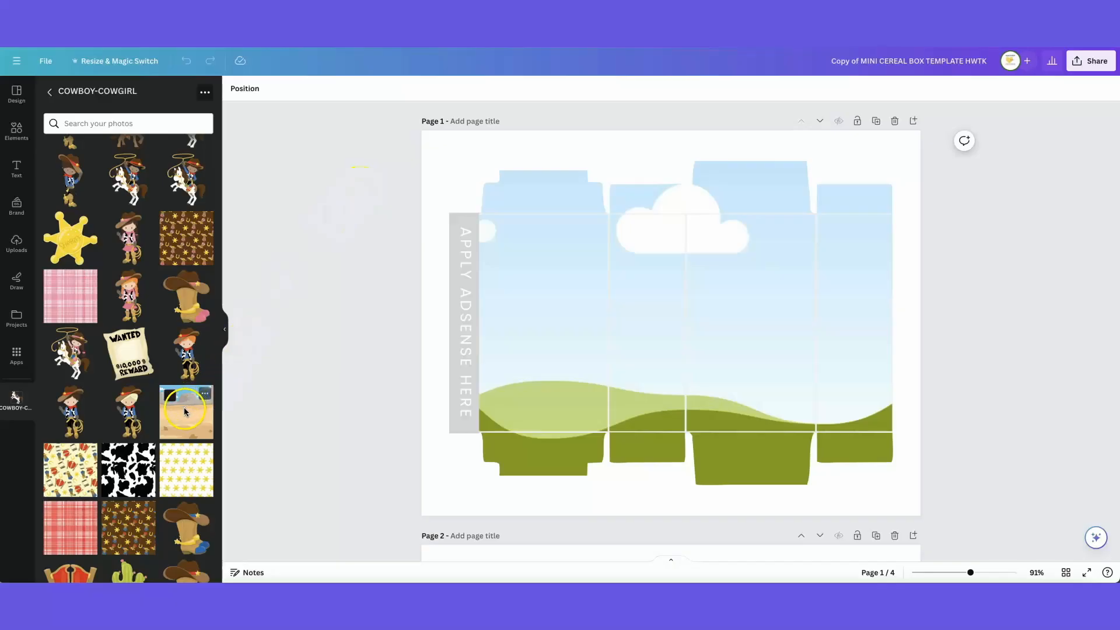
# - Try the desert landscape image as the fill of the box frame on page 1, and undo it
pyautogui.click(184, 411)
pyautogui.moveTo(652, 299); pyautogui.dragTo(644, 297)
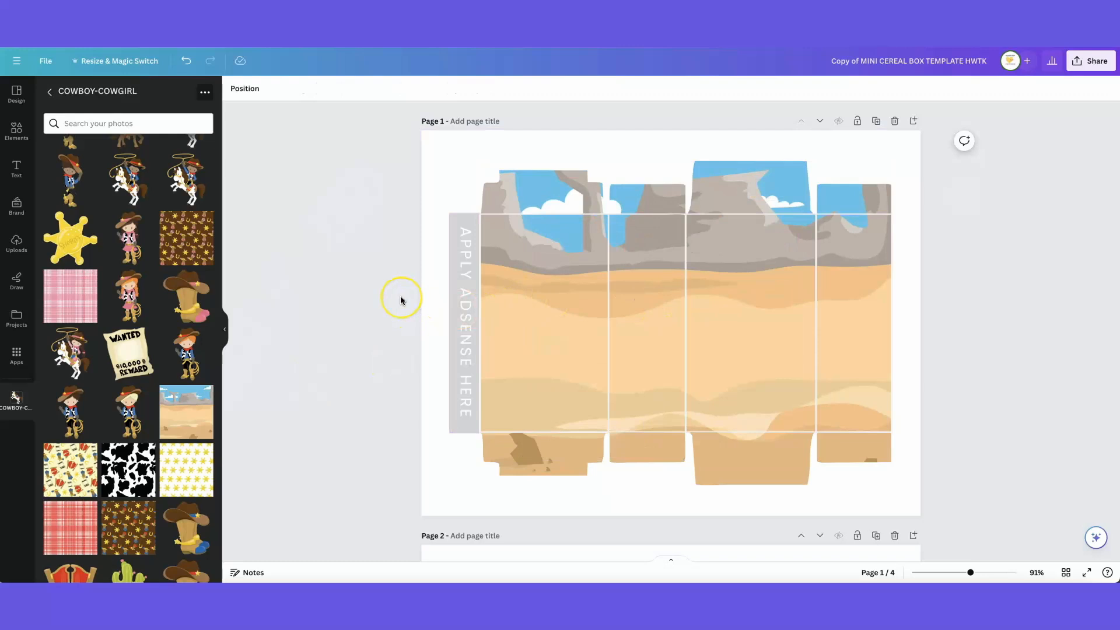
pyautogui.press('super+z')
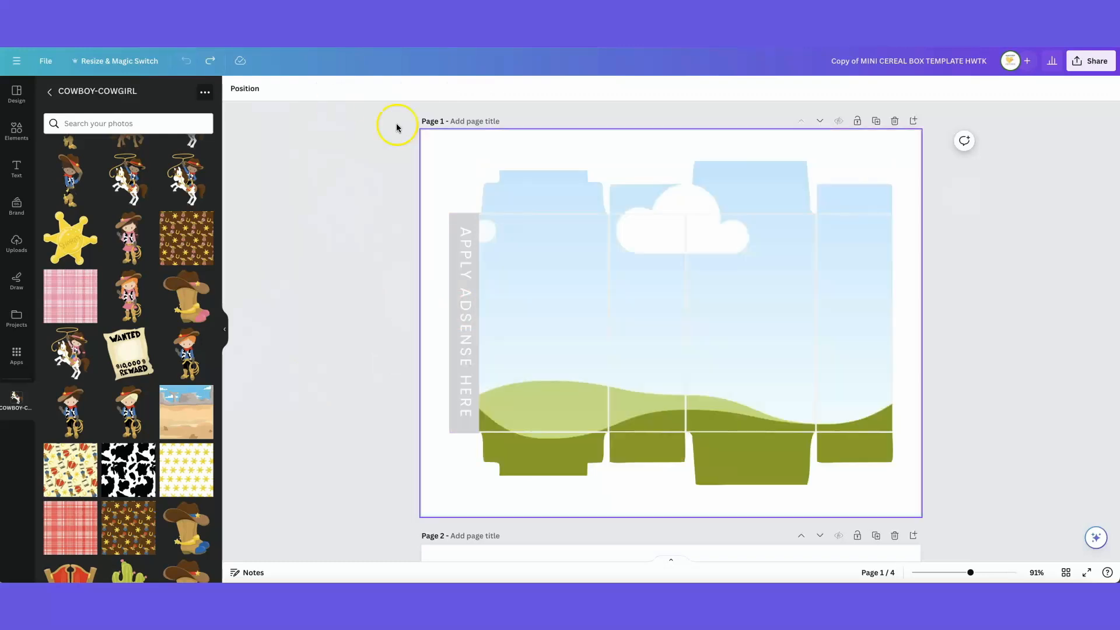
# - Try the solid blue #0300d8 as the fill colour of the box frame, and undo it
pyautogui.click(552, 200)
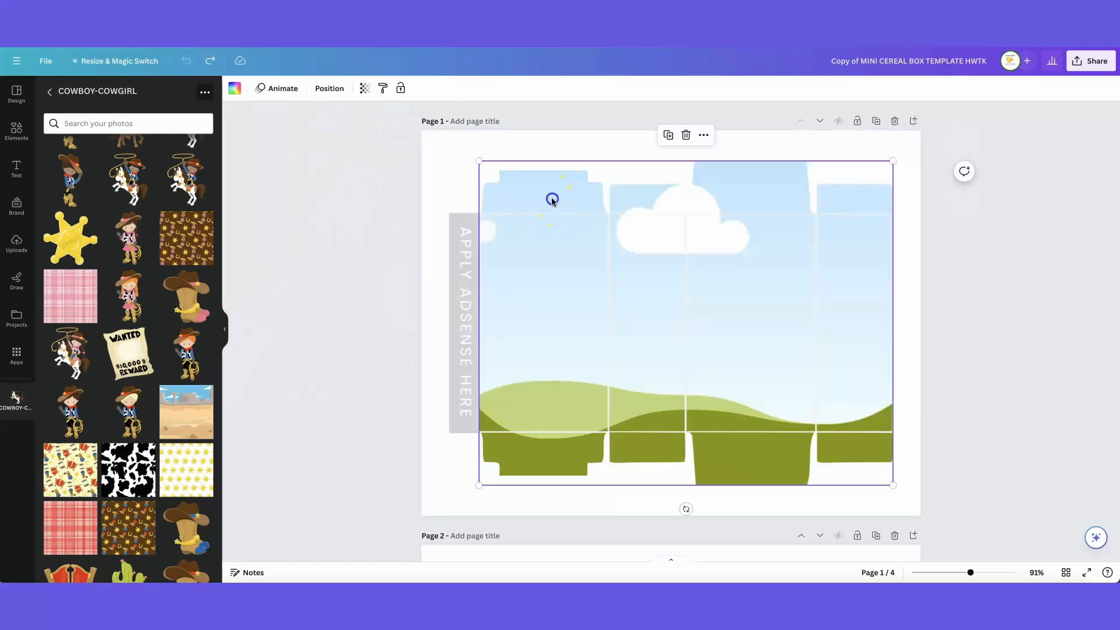
pyautogui.click(234, 90)
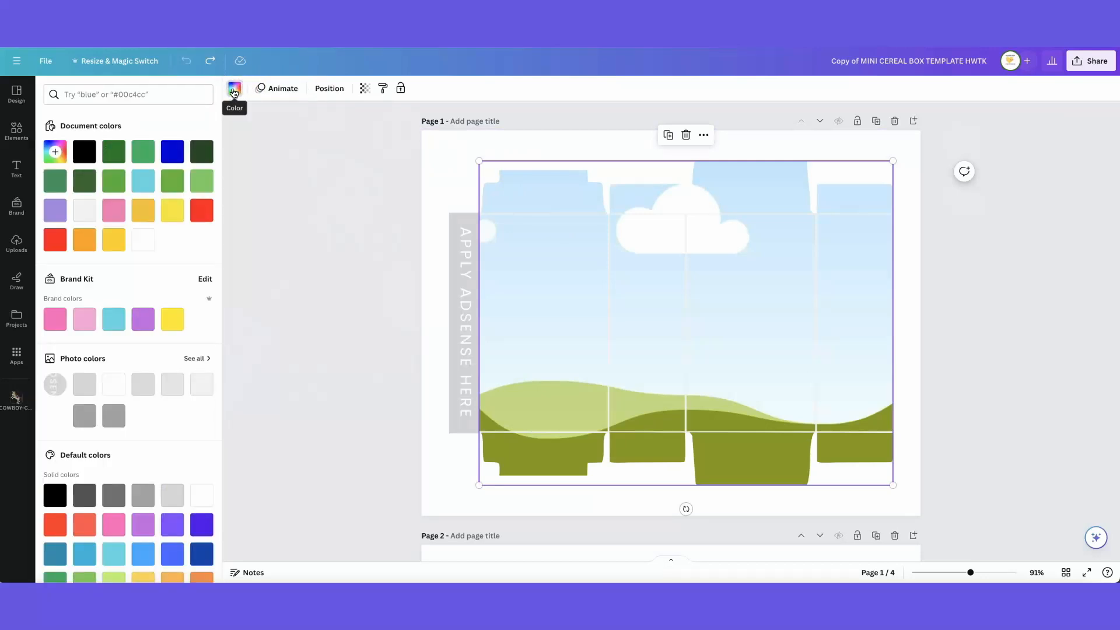
pyautogui.click(173, 153)
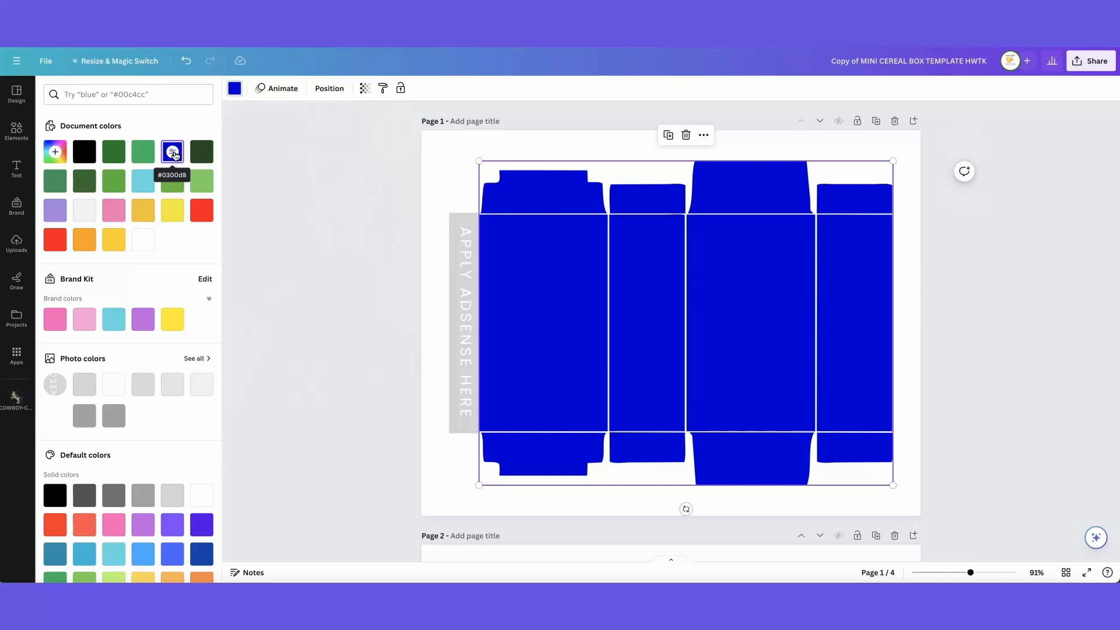
pyautogui.click(186, 61)
# - Fill the page 1 box frame with the desert landscape image and lock it completely
pyautogui.moveTo(589, 349); pyautogui.dragTo(644, 320)
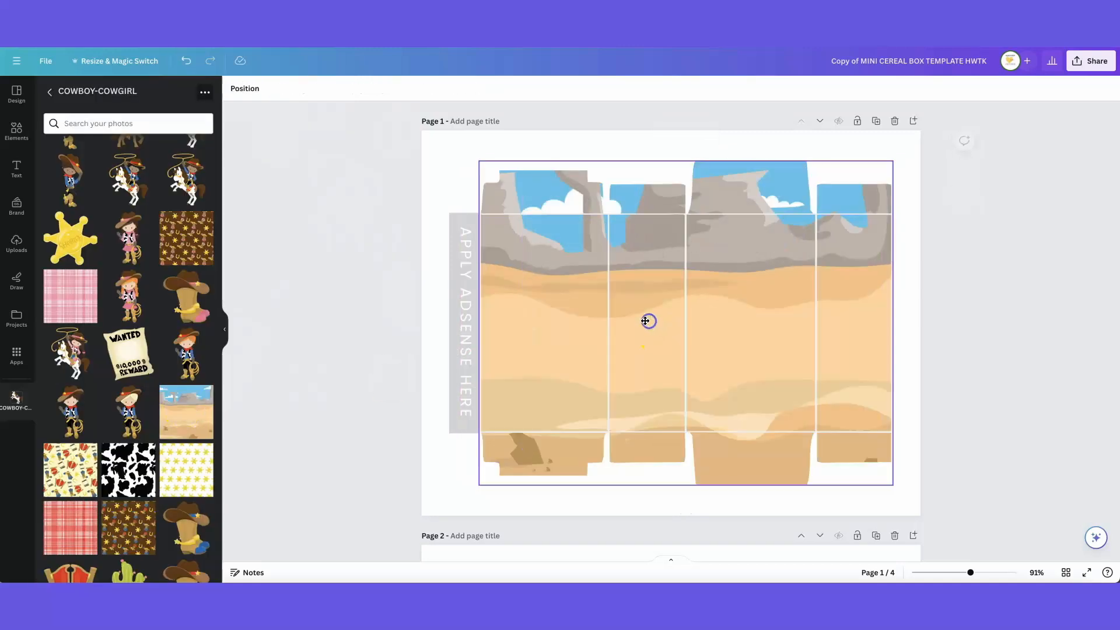
pyautogui.click(425, 247)
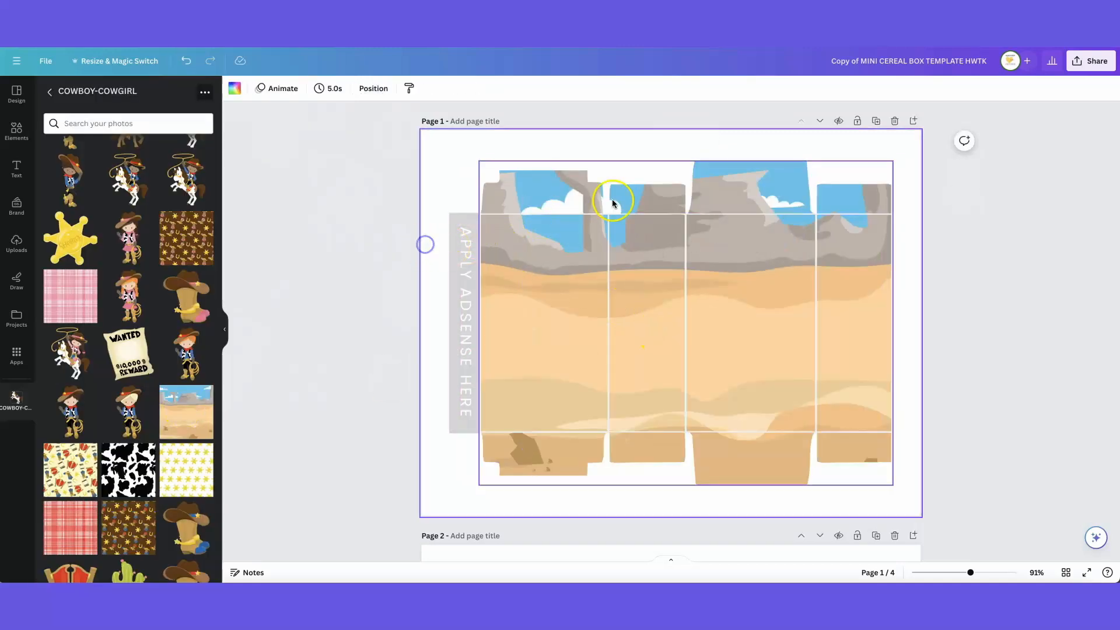
pyautogui.click(556, 194)
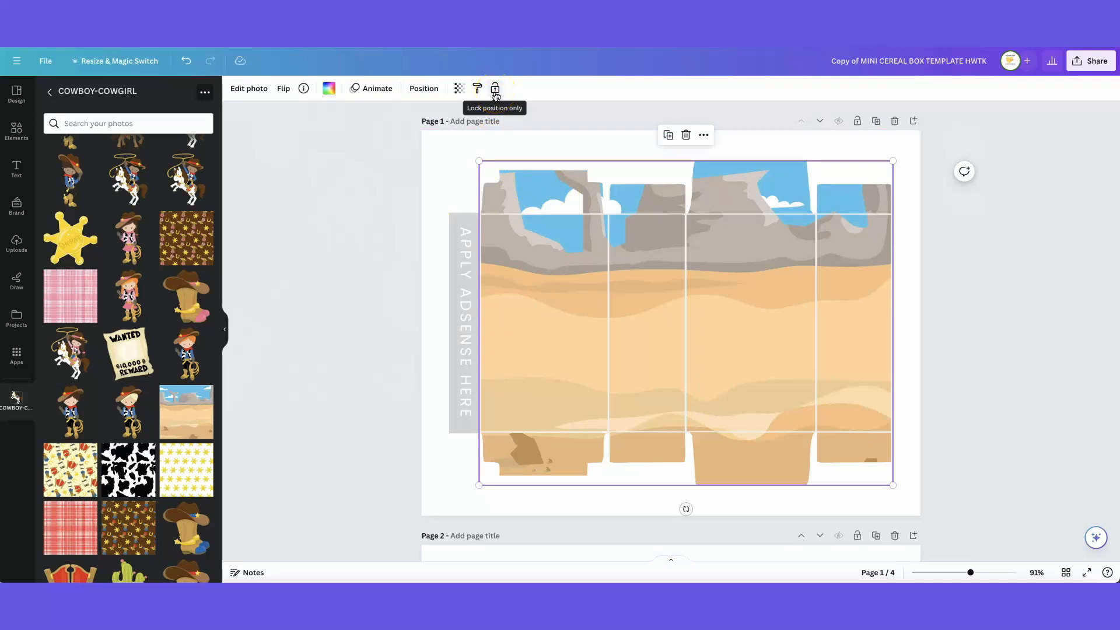
pyautogui.click(494, 89)
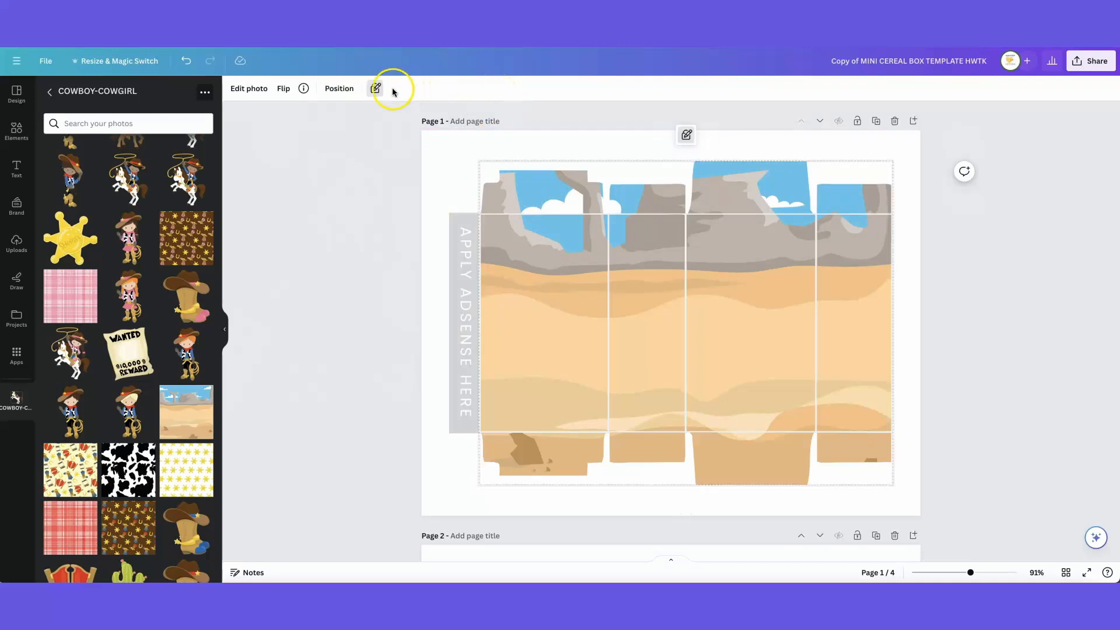
pyautogui.click(375, 90)
pyautogui.click(374, 90)
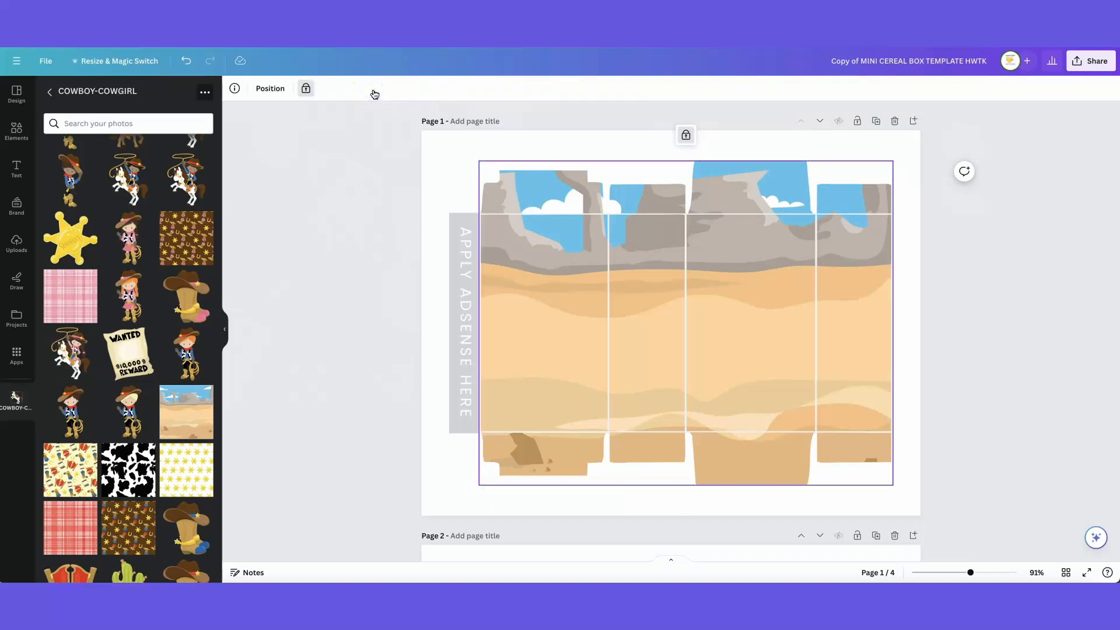
pyautogui.click(350, 210)
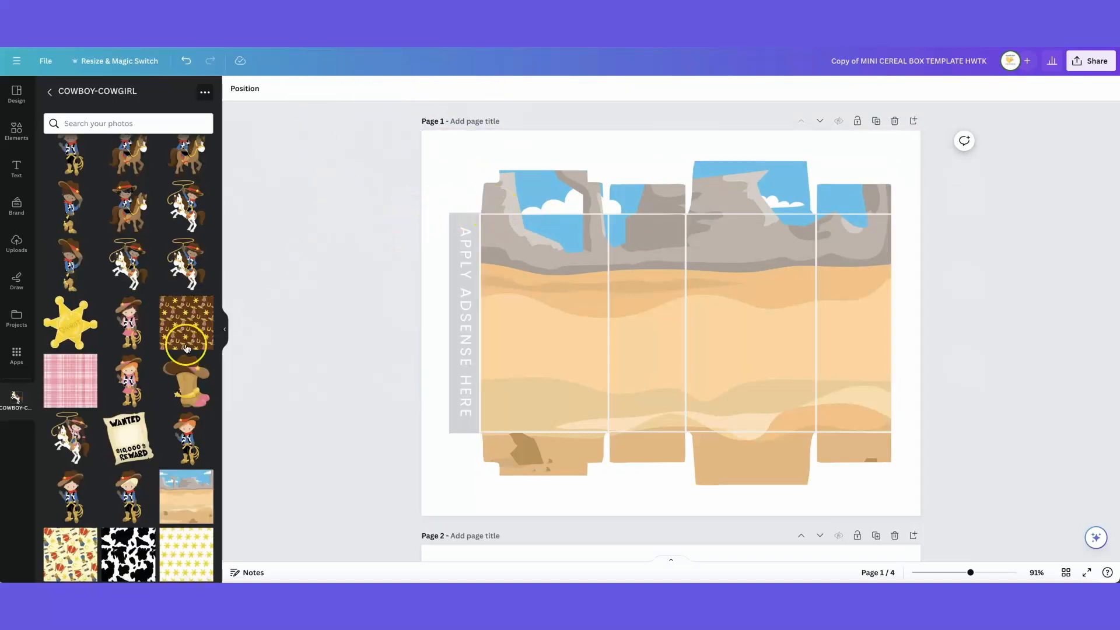
# - Add the lasso cowboy on the rearing white horse to page 1 and shrink it onto the box's front panel
pyautogui.click(189, 213)
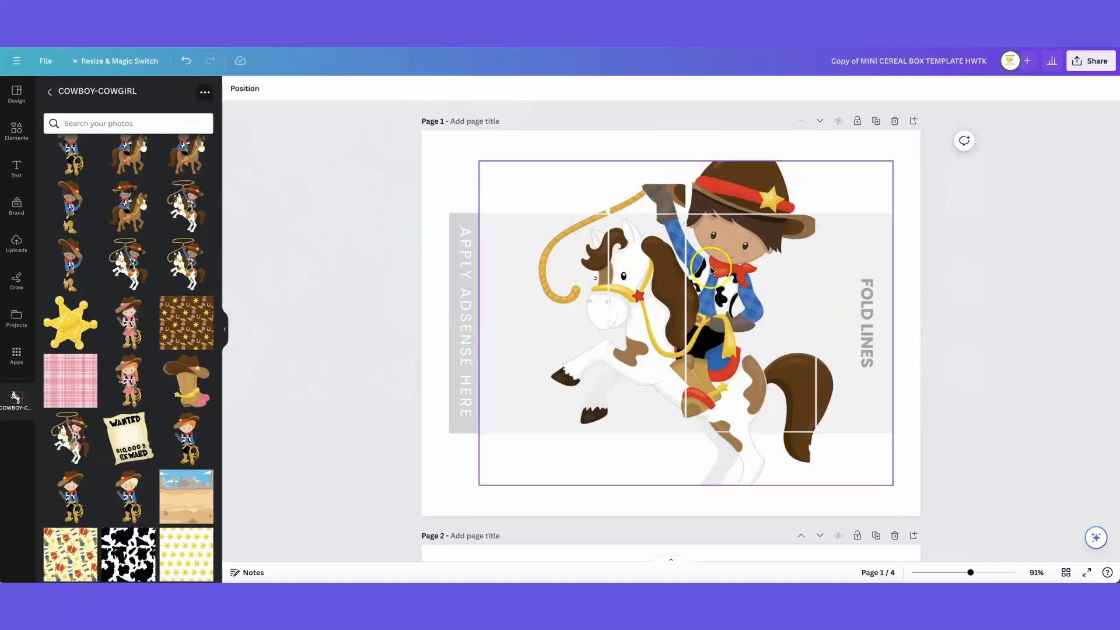
pyautogui.click(186, 61)
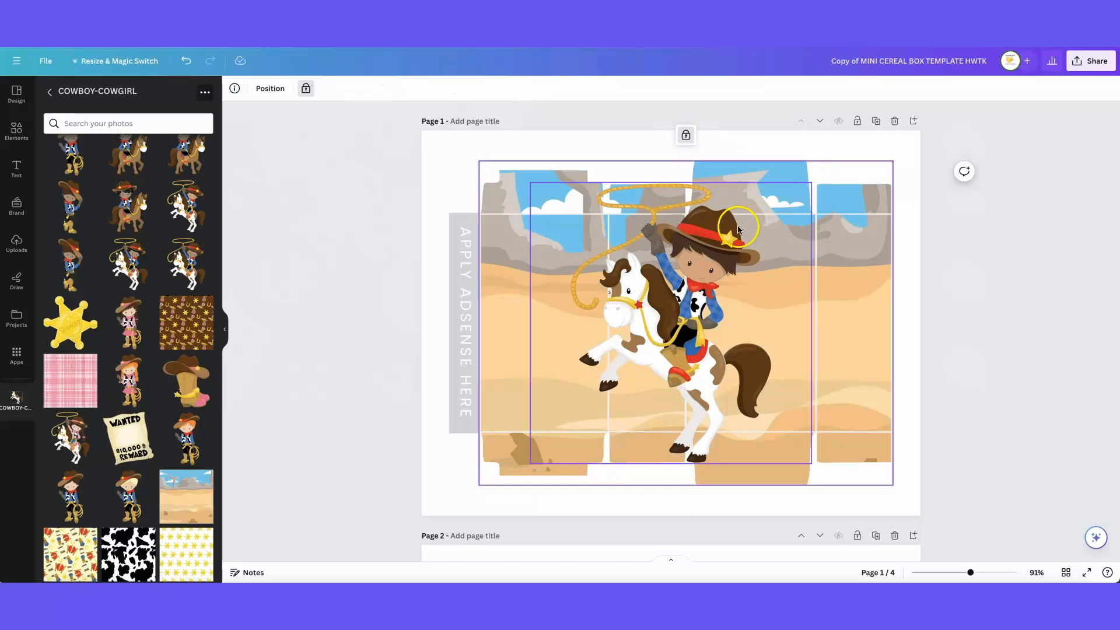
pyautogui.click(806, 182)
pyautogui.moveTo(807, 181); pyautogui.dragTo(665, 328)
pyautogui.moveTo(620, 363); pyautogui.dragTo(562, 284)
# - Search the graphic elements for "cereal" and place a shrunken cereal bowl graphic low on the front panel
pyautogui.click(17, 135)
pyautogui.write('cereal')
pyautogui.press('Return')
pyautogui.click(210, 180)
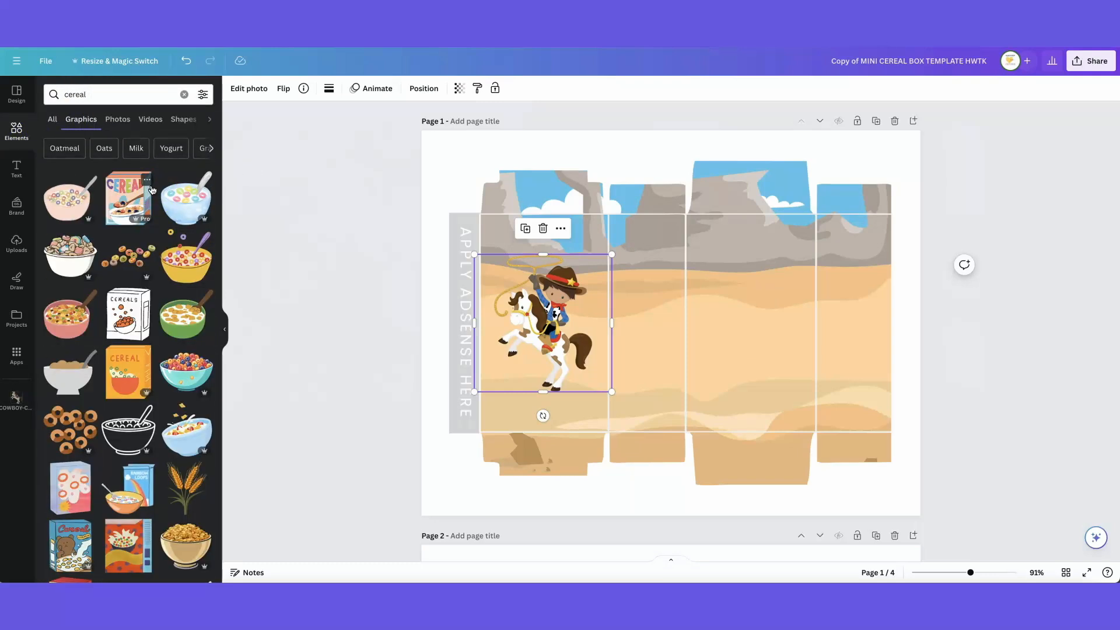
pyautogui.click(185, 197)
pyautogui.moveTo(825, 175); pyautogui.dragTo(612, 359)
pyautogui.moveTo(563, 389); pyautogui.dragTo(570, 392)
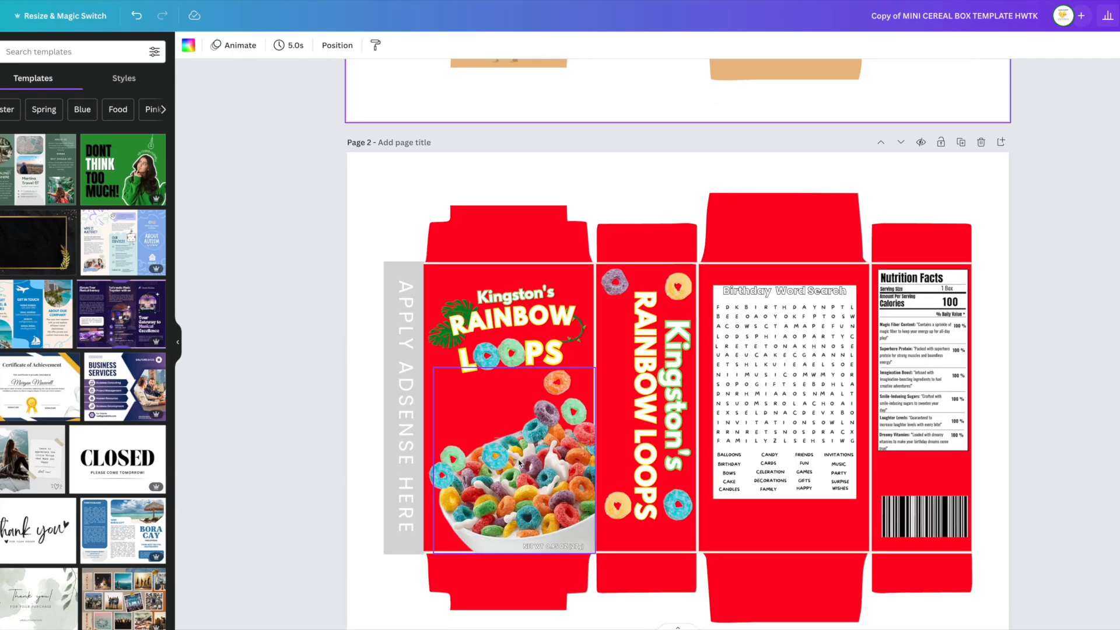
# - Copy the colourful cereal loops bowl from page 2 and paste it at the bottom of page 1's front panel
pyautogui.rightClick(519, 462)
pyautogui.click(569, 363)
pyautogui.scroll(6, 569, 363)
pyautogui.rightClick(389, 429)
pyautogui.click(428, 483)
pyautogui.moveTo(594, 208); pyautogui.dragTo(595, 250)
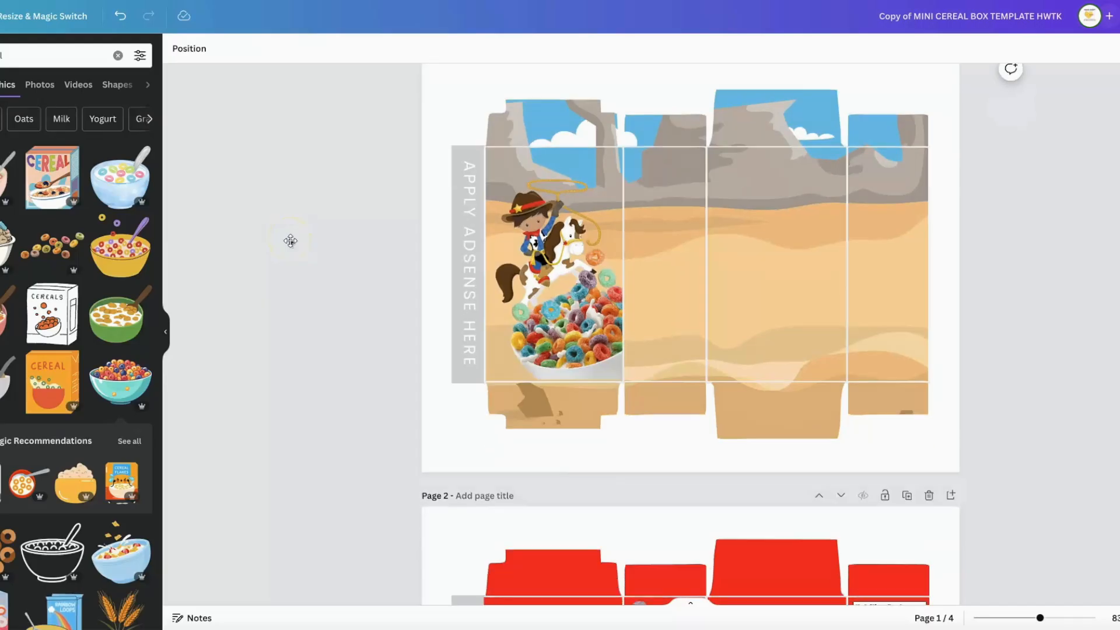
# - Copy the Birthday Word Search puzzle from page 2 onto the back panel of the page 1 box
pyautogui.scroll(-5, 290, 240)
pyautogui.click(764, 354)
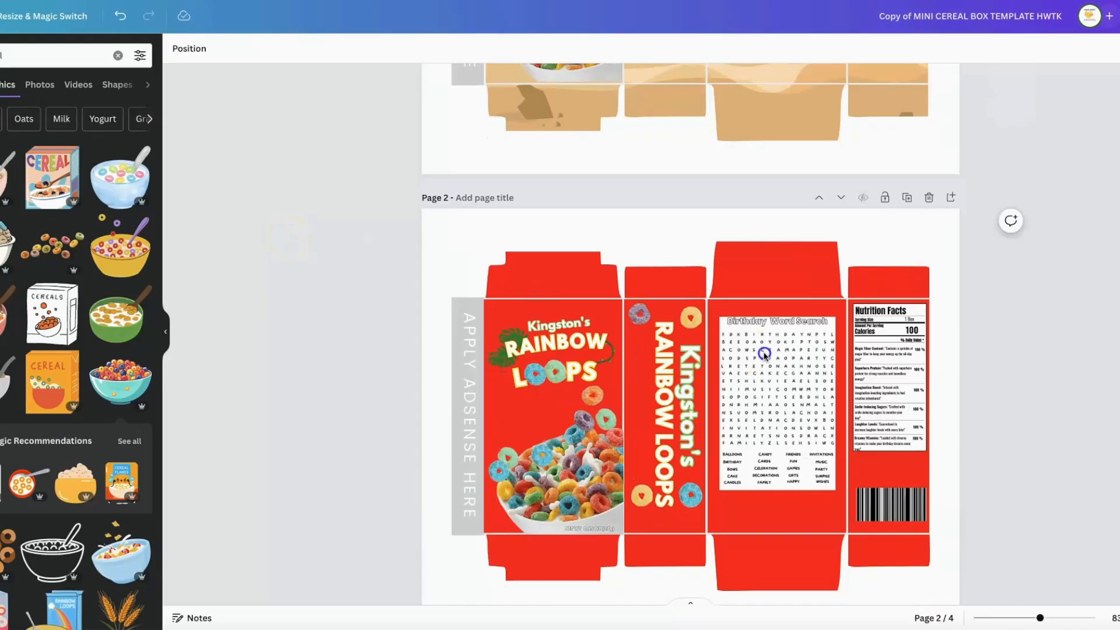
pyautogui.rightClick(764, 353)
pyautogui.click(802, 257)
pyautogui.scroll(5, 757, 287)
pyautogui.hotkey('ctrl', 'v')
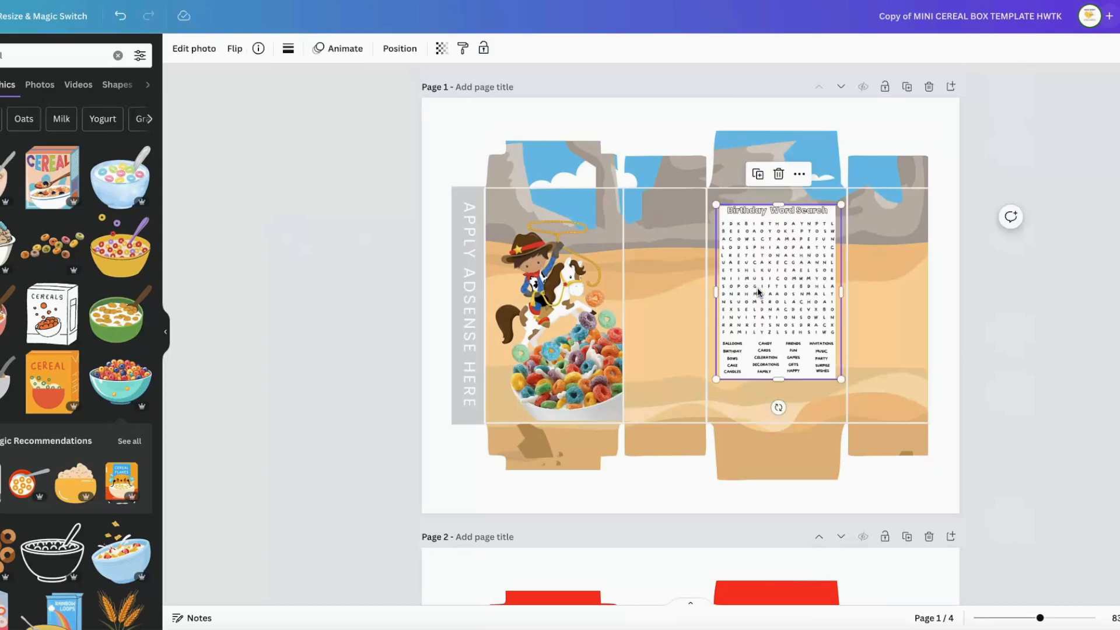
# - Copy the Nutrition Facts label from page 2 onto the side panel of the page 1 box
pyautogui.scroll(-5, 758, 292)
pyautogui.click(889, 379)
pyautogui.hotkey('ctrl', 'c')
pyautogui.scroll(5, 887, 242)
pyautogui.hotkey('ctrl', 'v')
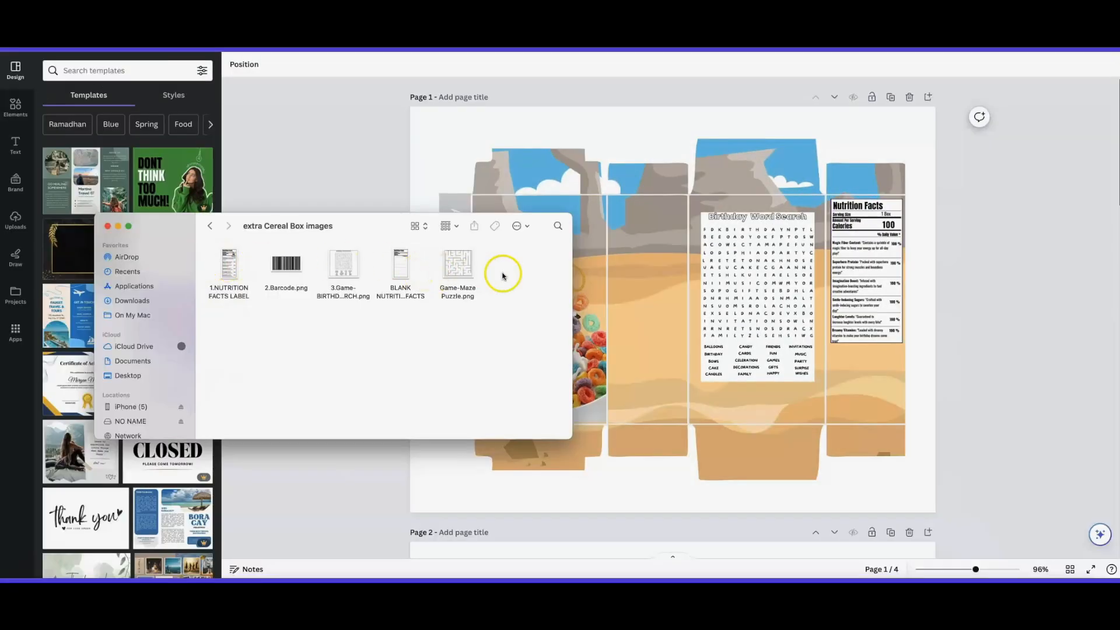
# - Add the RODEO text style to page 1 and shrink it to size 27.7 above the cowboy on the front panel
pyautogui.moveTo(500, 275); pyautogui.dragTo(58, 251)
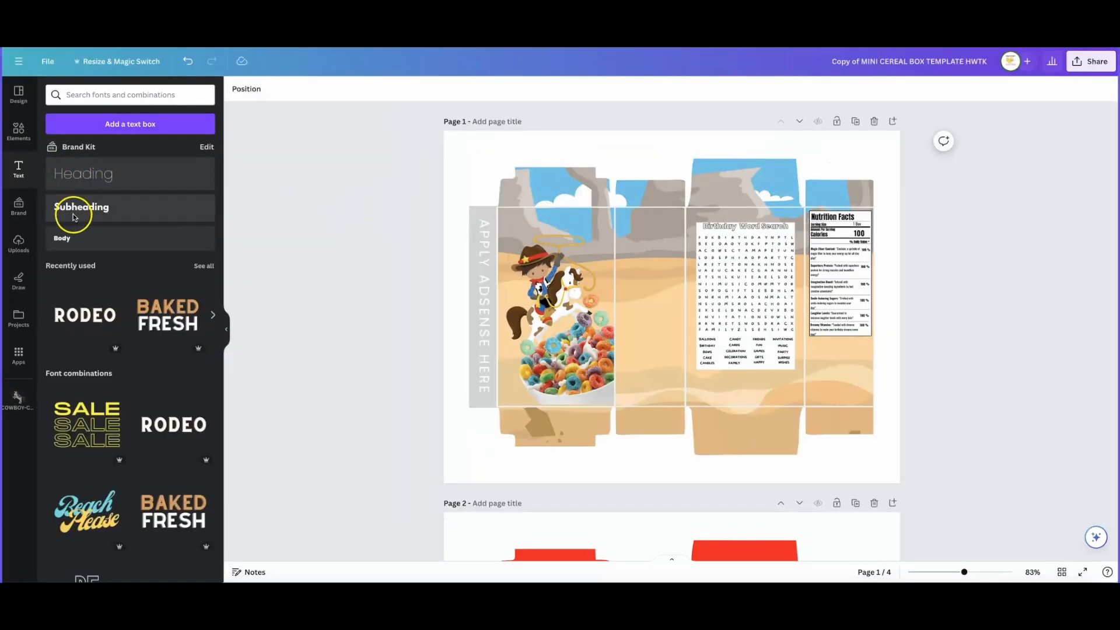
pyautogui.scroll(-2, 75, 248)
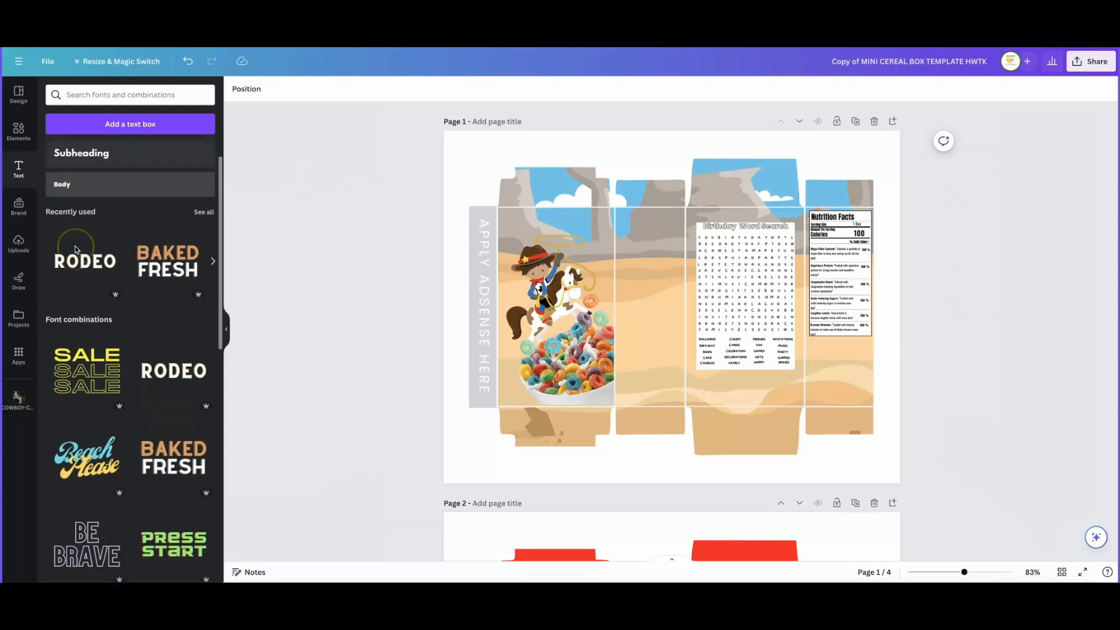
pyautogui.click(78, 260)
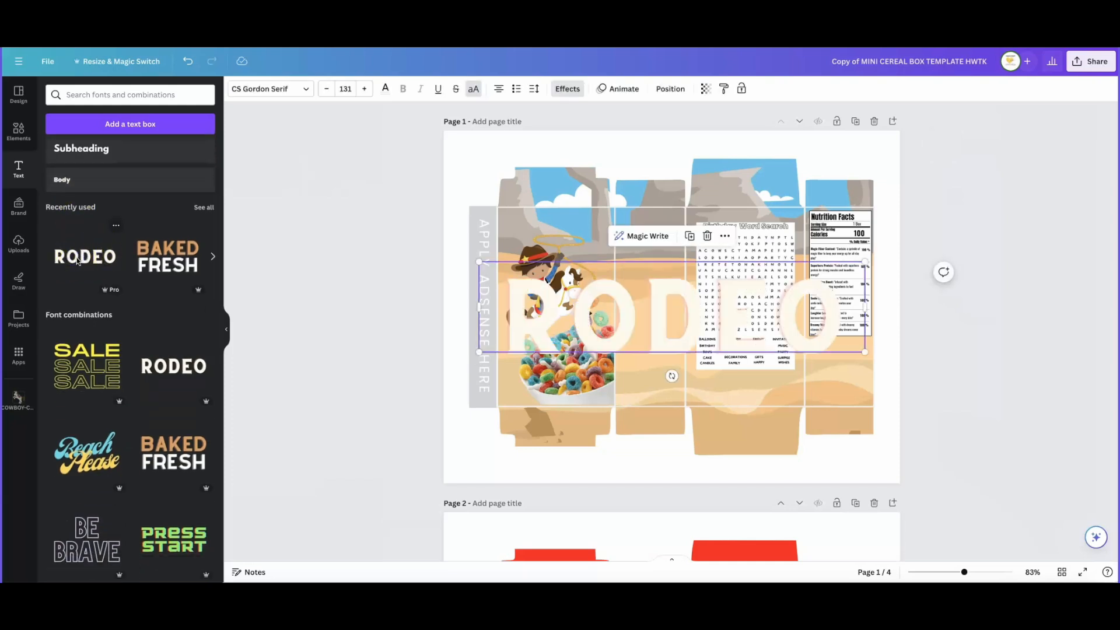
pyautogui.moveTo(863, 255); pyautogui.dragTo(545, 222)
# - Replace the RODEO wording with the child's first name in possessive form
pyautogui.doubleClick(545, 222)
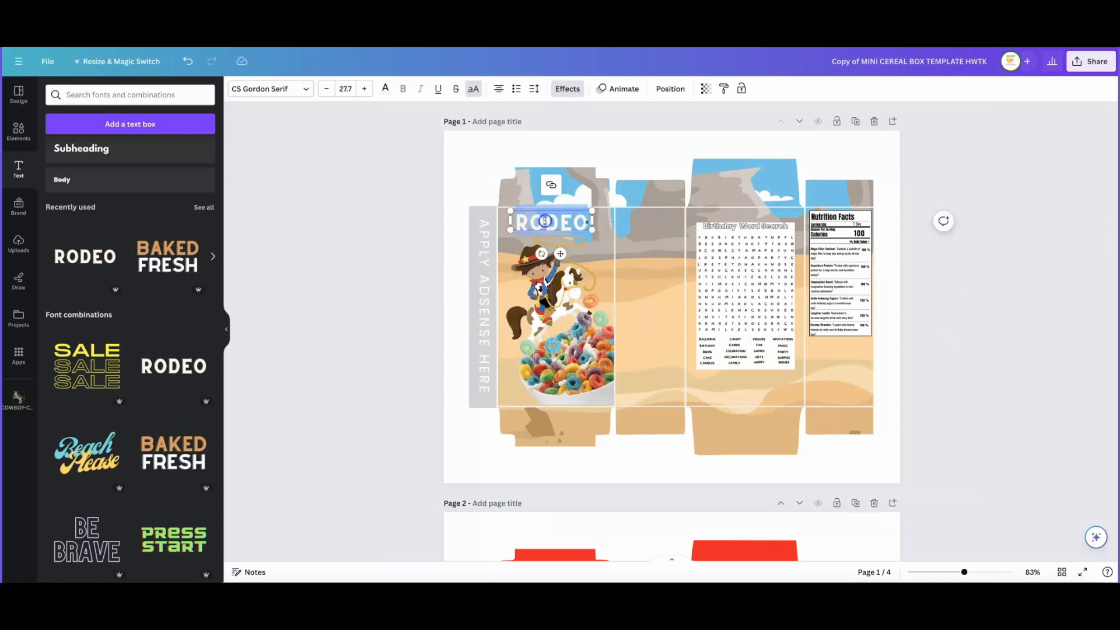
pyautogui.write('P')
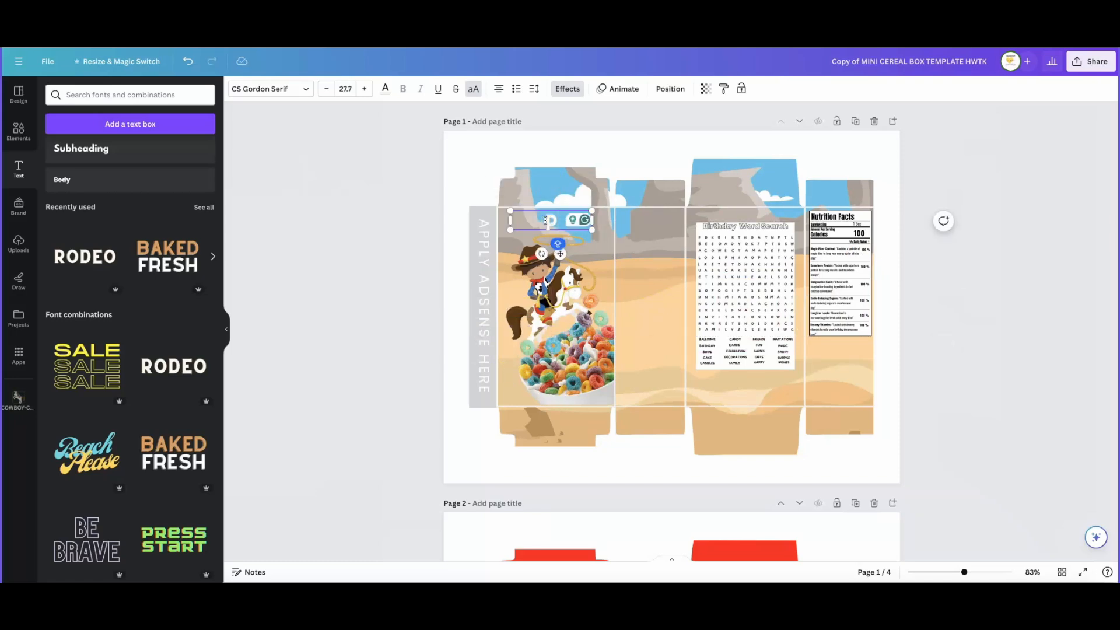
pyautogui.write("EDRO'S")
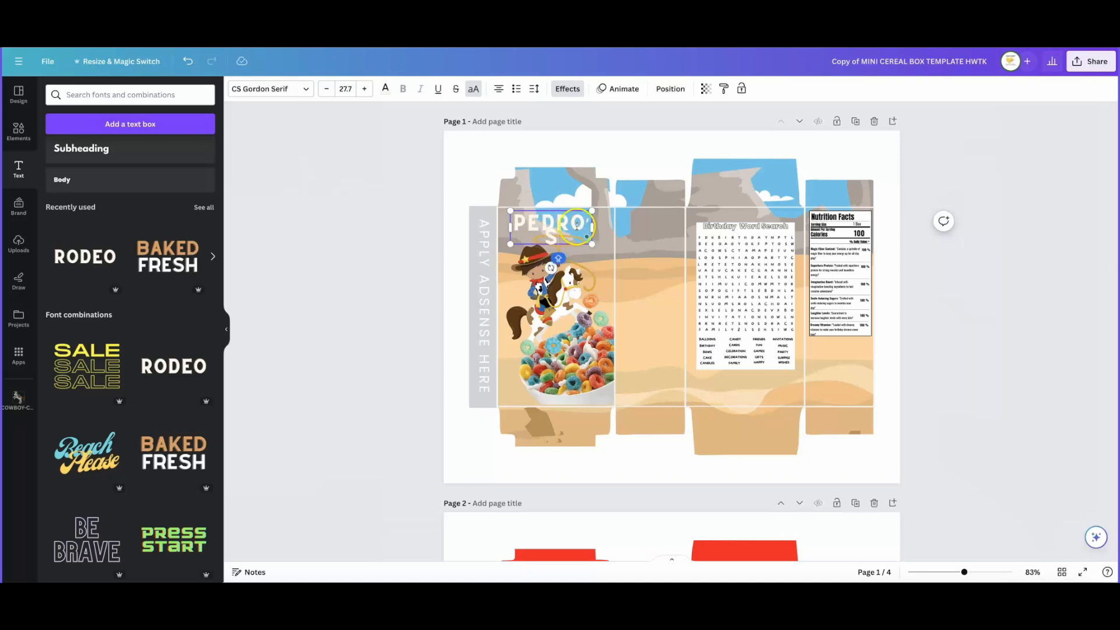
# - Widen the front name title to fit on one line, color it red, and set its Echo effect color to black
pyautogui.moveTo(591, 226); pyautogui.dragTo(613, 226)
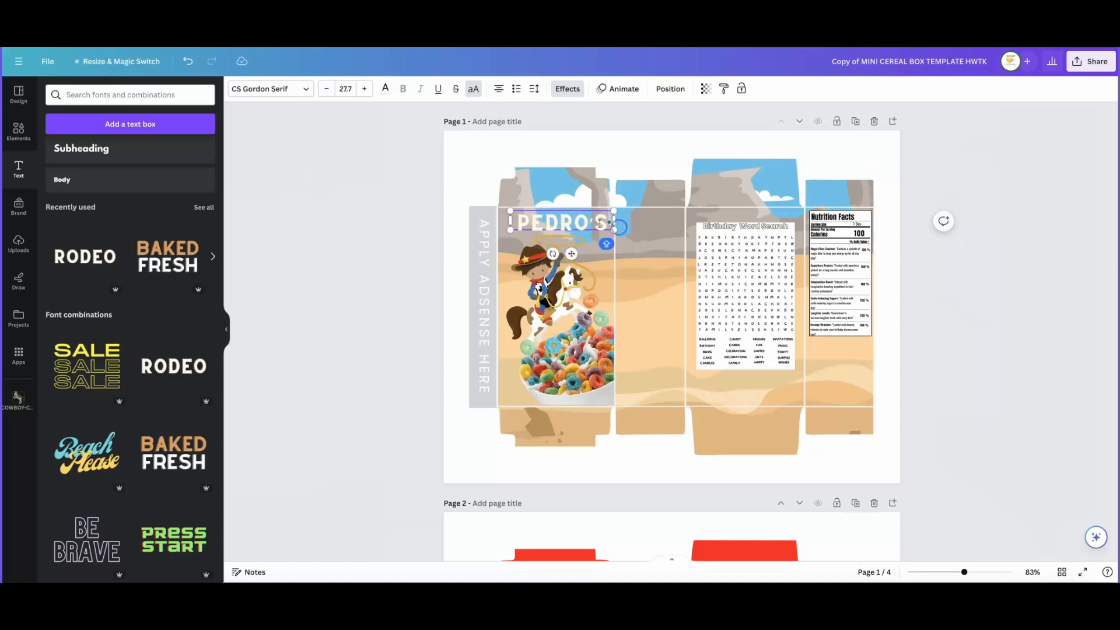
pyautogui.click(385, 89)
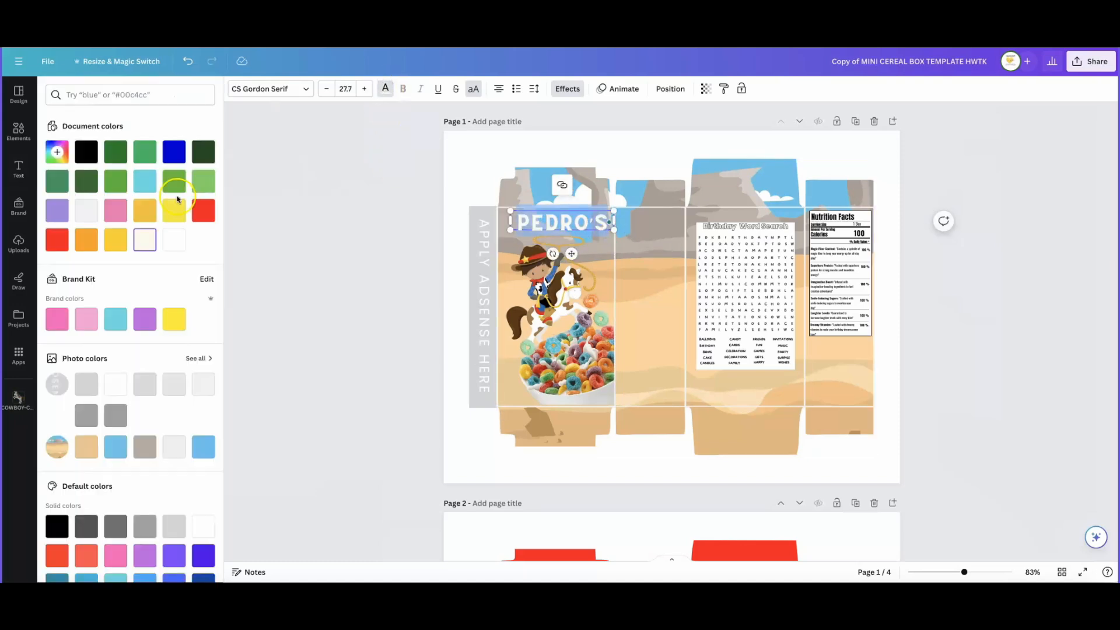
pyautogui.click(200, 211)
pyautogui.click(567, 90)
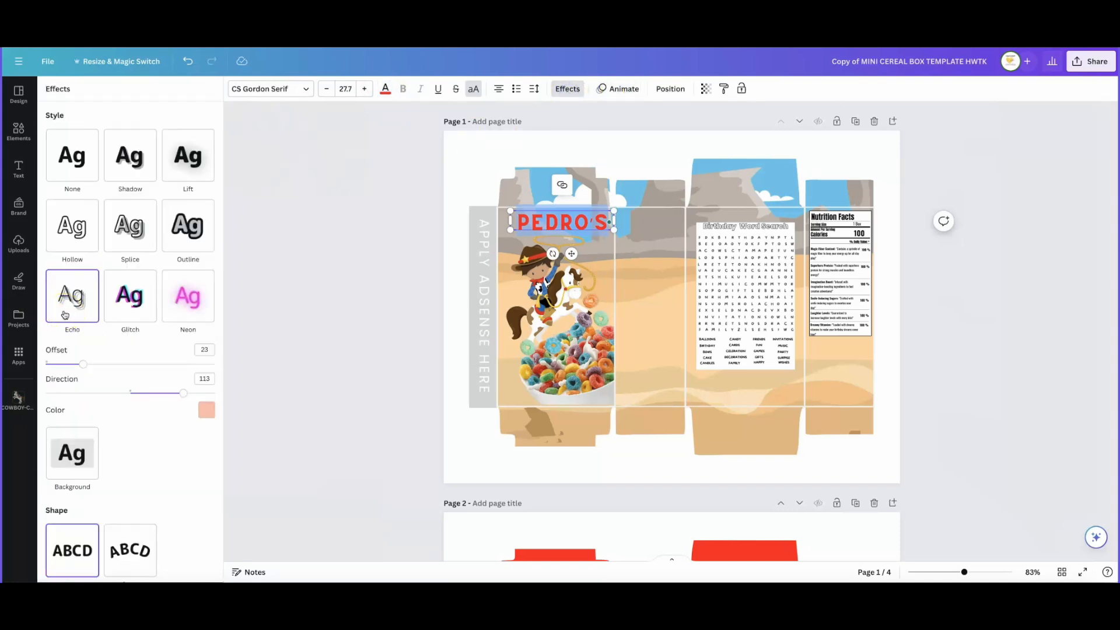
pyautogui.click(206, 409)
pyautogui.click(96, 226)
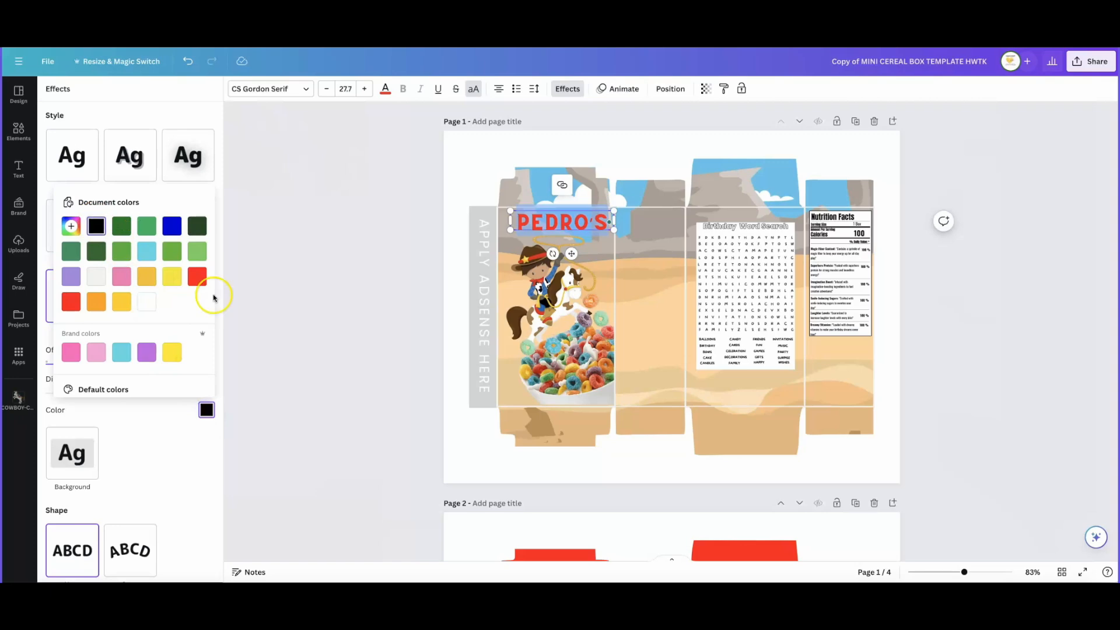
# - Duplicate the name title as a second line reading RODEO LOPPS and place it below the name at size 18.7
pyautogui.click(18, 170)
pyautogui.click(548, 292)
pyautogui.click(560, 222)
pyautogui.moveTo(560, 221); pyautogui.dragTo(700, 237)
pyautogui.write('O LOPPS')
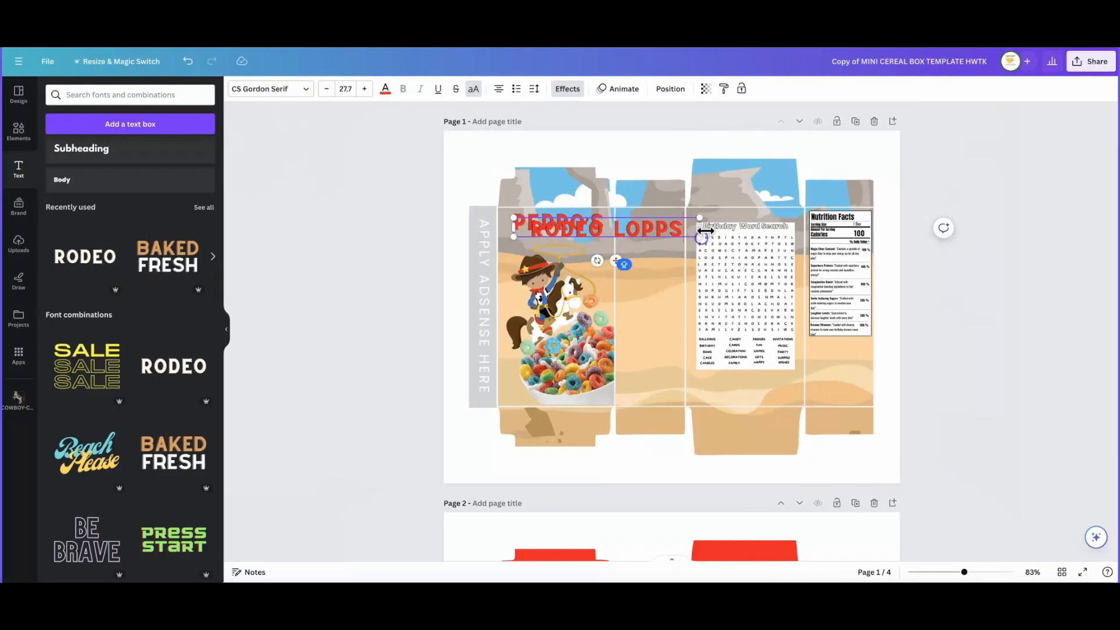
# - Copy the yellow and blue cereal loops from page 2 and place them around the title on page 1's front panel
pyautogui.scroll(-6, 672, 245)
pyautogui.click(672, 245)
pyautogui.scroll(6, 672, 245)
pyautogui.click(384, 230)
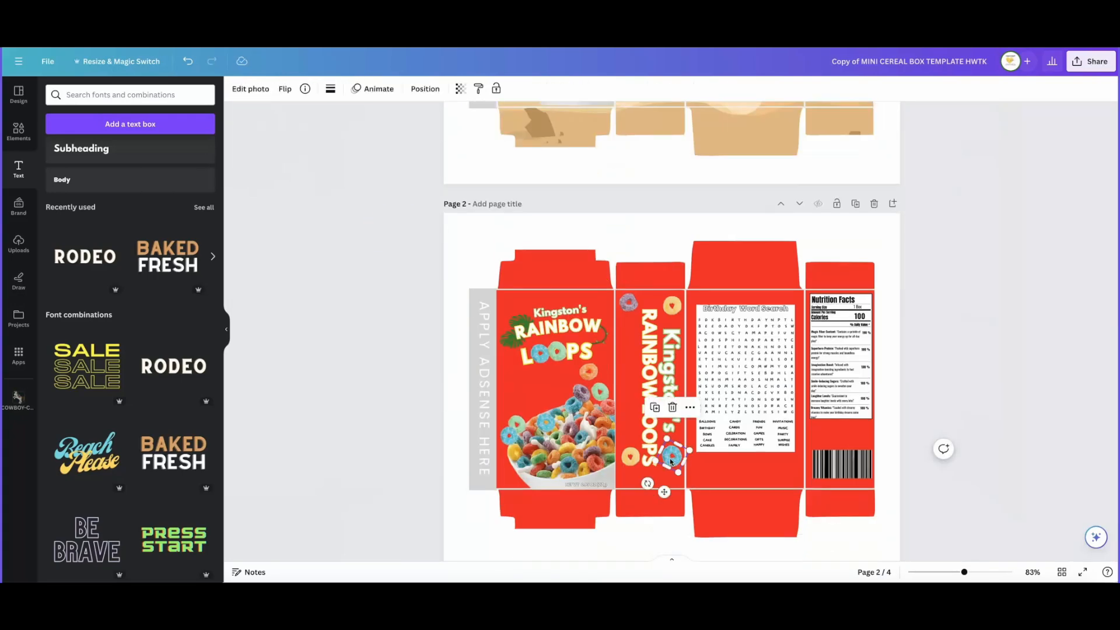
pyautogui.scroll(6, 400, 233)
pyautogui.hotkey('ctrl', 'v')
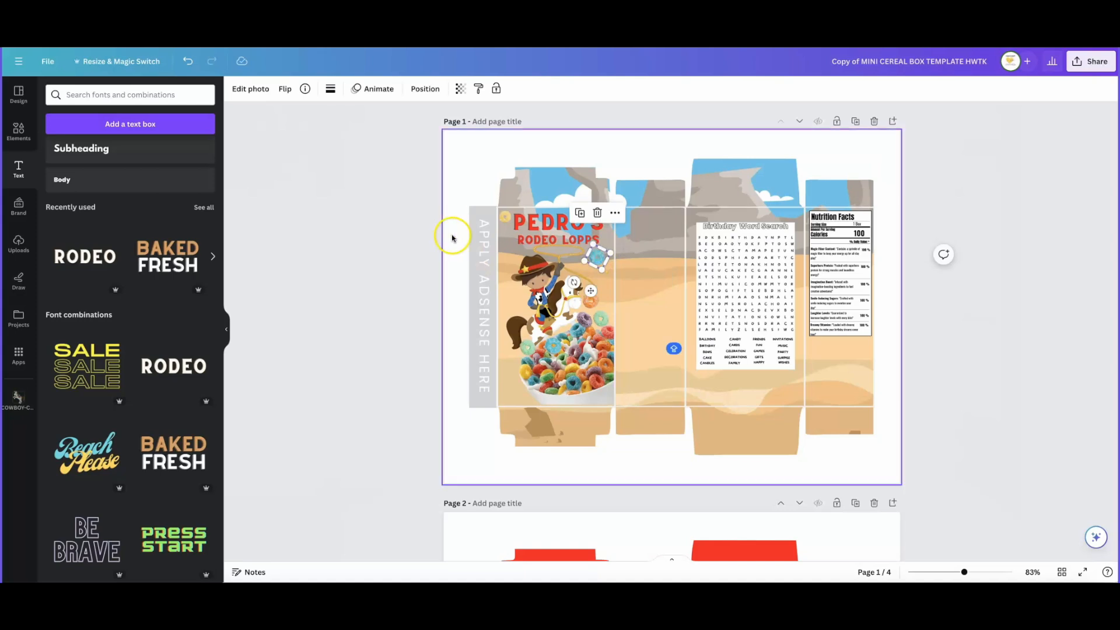
# - Copy the name and RODEO LOPPS titles onto the blank side panel, rotated 90° and set side by side
pyautogui.hotkey('ctrl', 'v')
pyautogui.moveTo(675, 312); pyautogui.dragTo(638, 271)
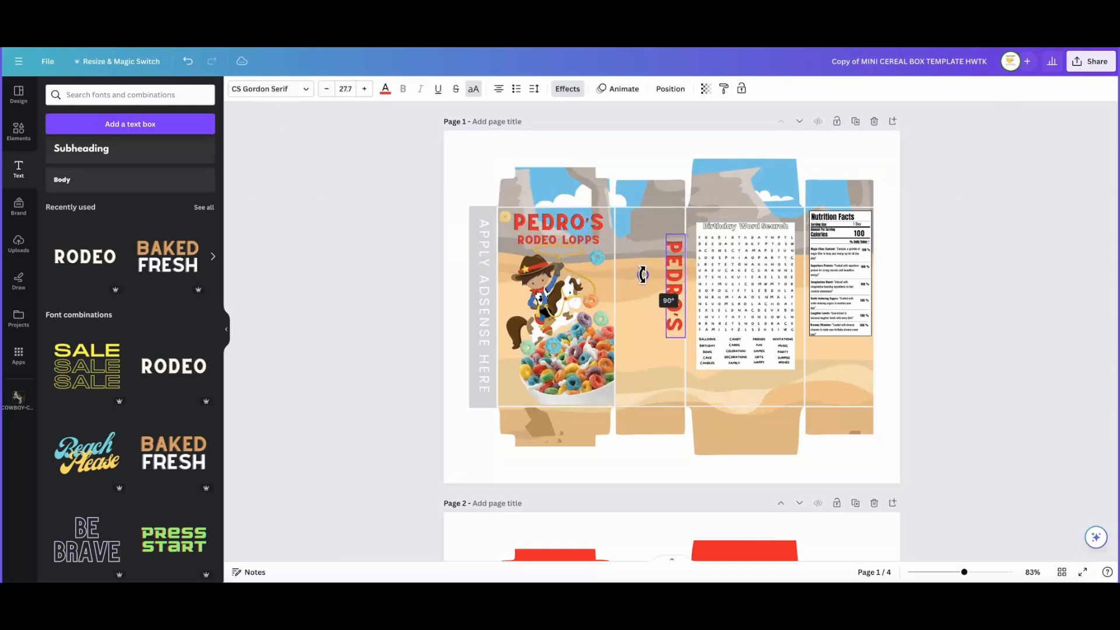
pyautogui.hotkey('ctrl', 'v')
pyautogui.moveTo(649, 299); pyautogui.dragTo(656, 266)
pyautogui.moveTo(654, 331); pyautogui.dragTo(647, 350)
pyautogui.moveTo(656, 279); pyautogui.dragTo(654, 303)
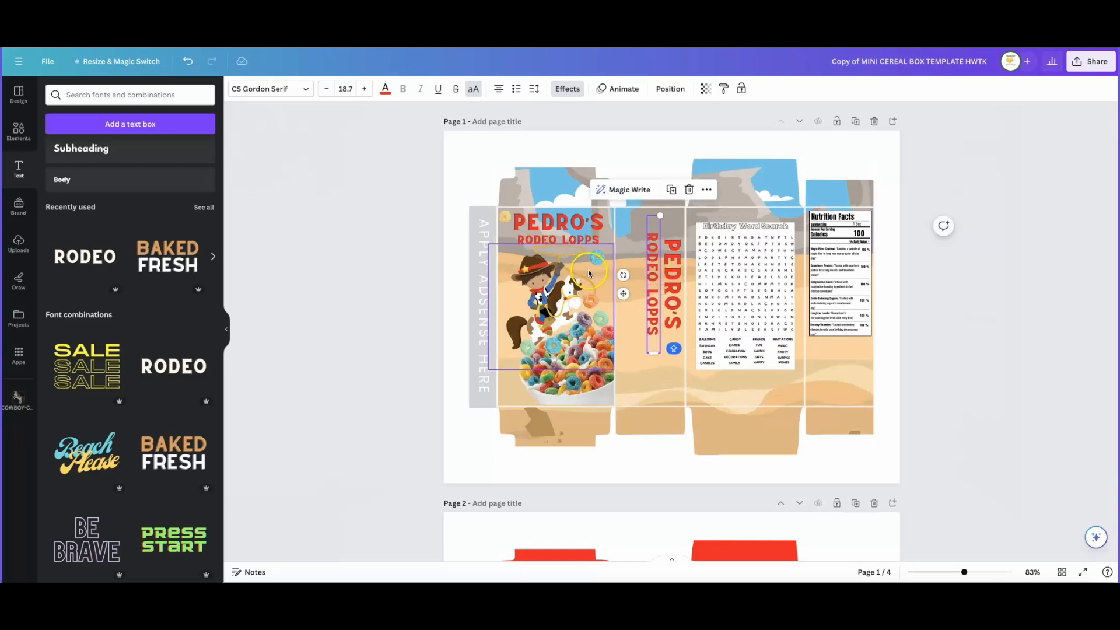
# - Copy the yellow and blue cereal loops from page 2's side panel to the ends of page 1's vertical title
pyautogui.scroll(-3, 671, 409)
pyautogui.click(679, 505)
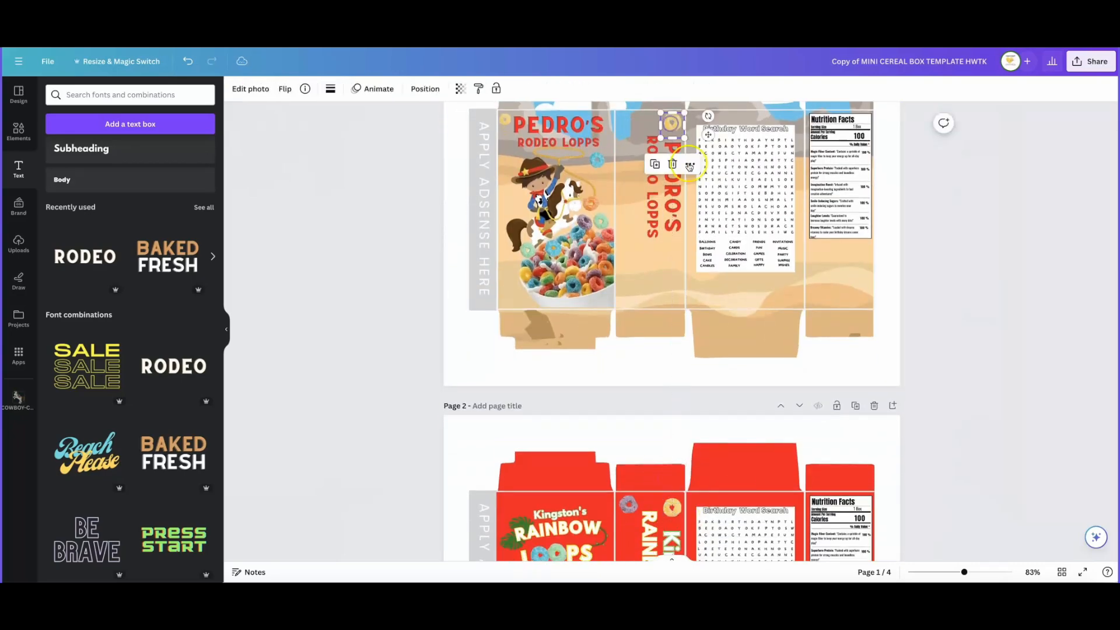
pyautogui.scroll(-2, 677, 505)
pyautogui.scroll(3, 676, 505)
pyautogui.scroll(-5, 677, 505)
pyautogui.click(670, 516)
pyautogui.scroll(5, 655, 470)
# - Add the purple cereal loop from page 2 above the vertical title and shift the vertical RODEO LOPPS line slightly lower
pyautogui.scroll(-5, 655, 470)
pyautogui.scroll(4, 641, 350)
pyautogui.click(638, 249)
pyautogui.scroll(1, 627, 205)
pyautogui.scroll(2, 627, 205)
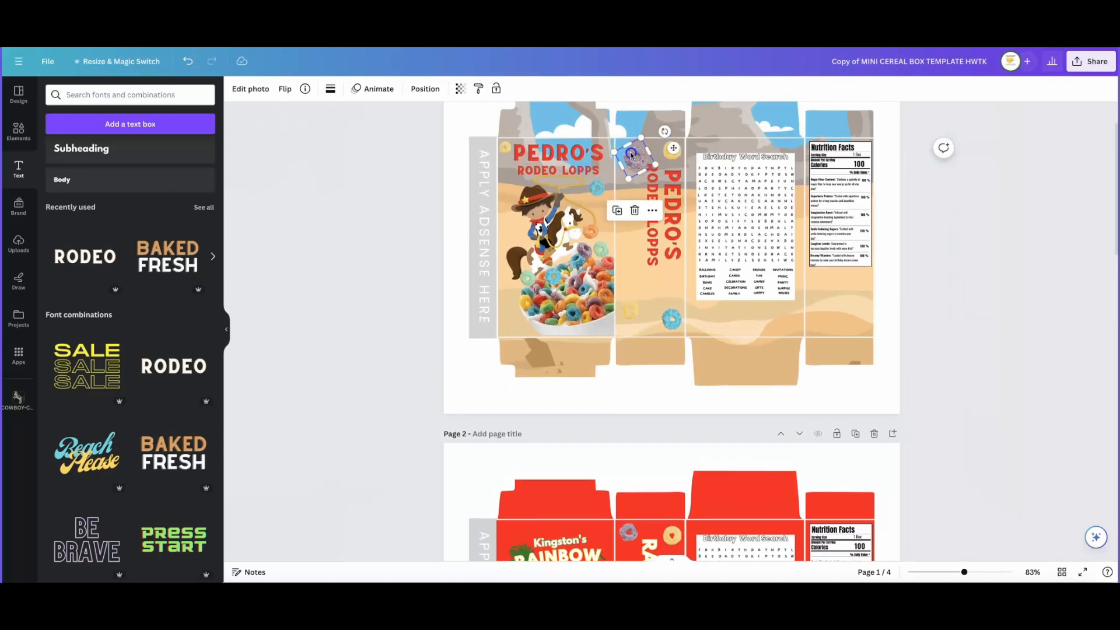
pyautogui.click(653, 222)
pyautogui.scroll(1, 700, 292)
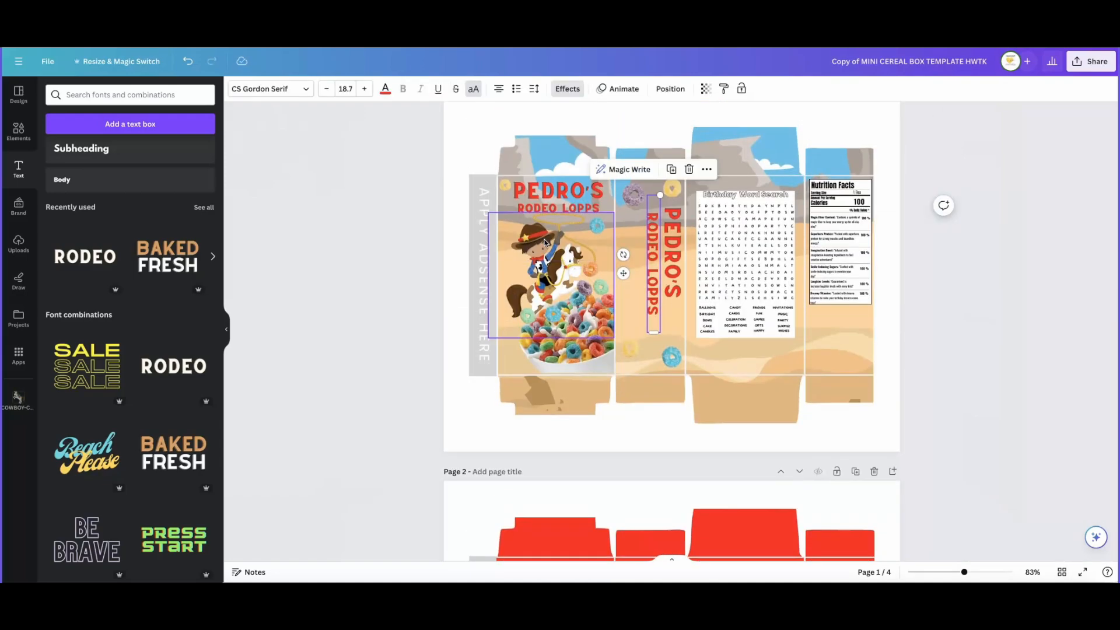
# - Copy the barcode from page 2 and place it below the Nutrition Facts label on page 1
pyautogui.scroll(-5, 839, 338)
pyautogui.click(843, 337)
pyautogui.hotkey('ctrl', 'c')
pyautogui.scroll(5, 840, 338)
pyautogui.hotkey('ctrl', 'v')
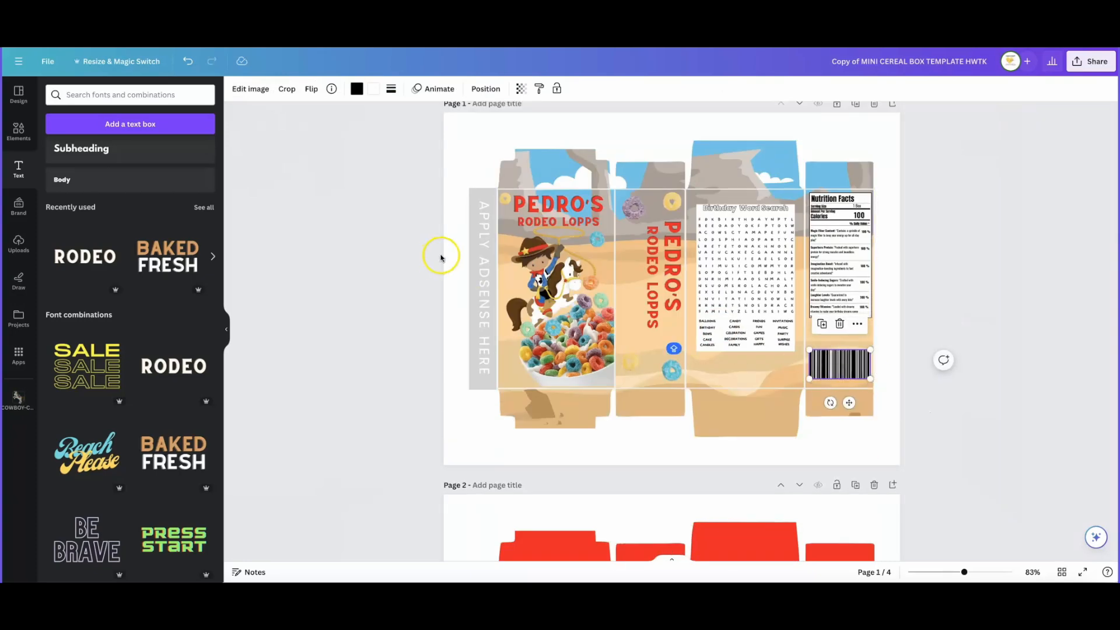
pyautogui.click(432, 230)
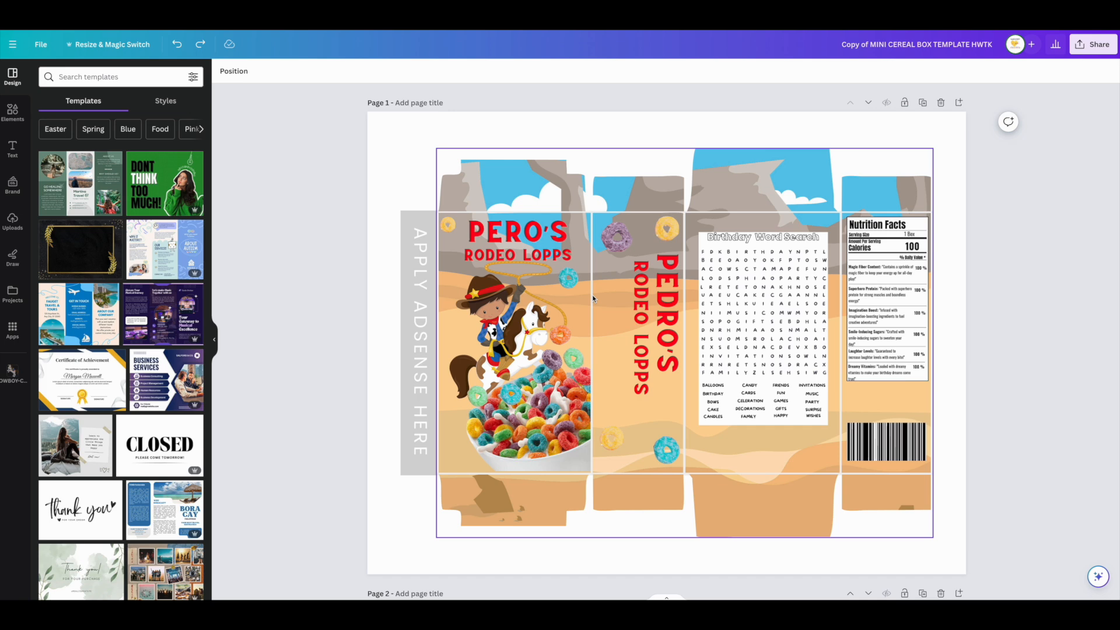
# - Select the panel-outline group from the page 1 layers and recolor its lines with the background's photo colors, trying tan and light blue
pyautogui.click(358, 115)
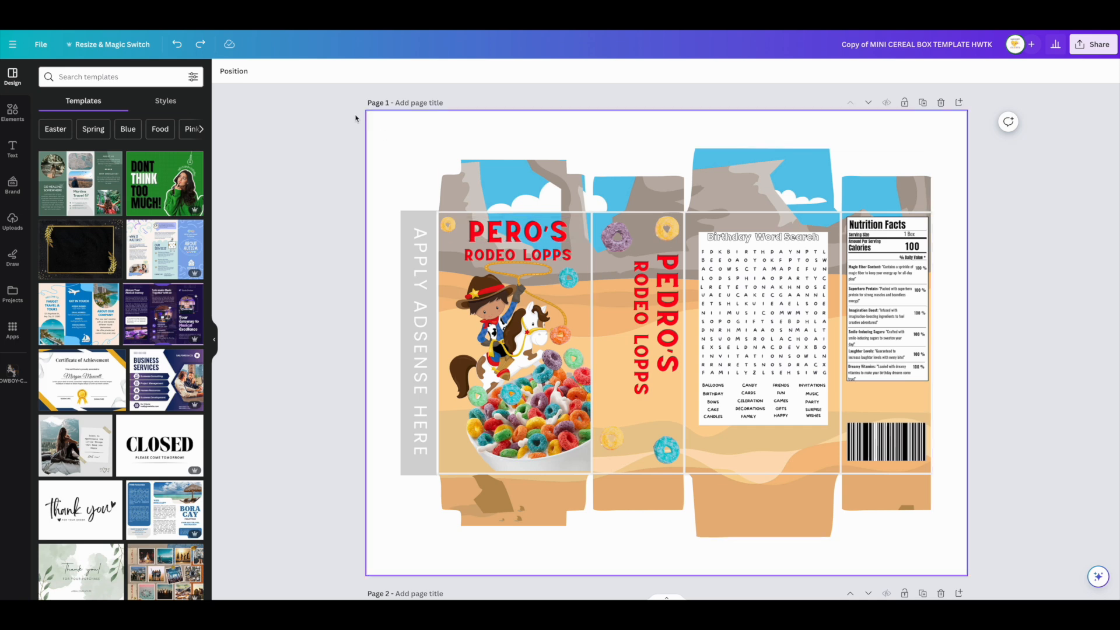
pyautogui.click(231, 76)
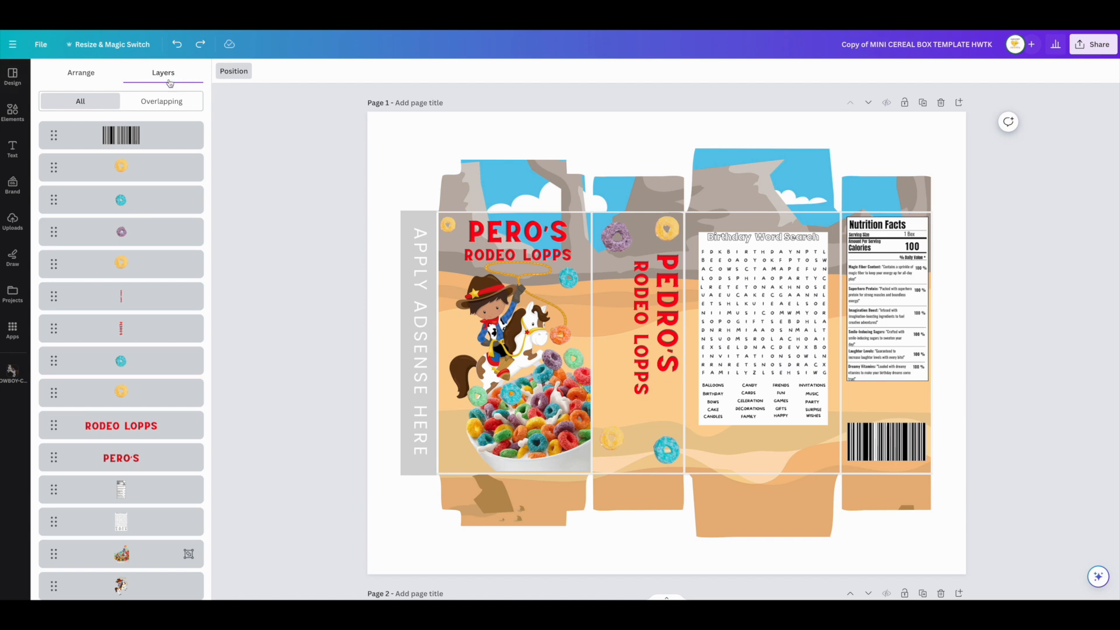
pyautogui.scroll(-3, 143, 227)
pyautogui.click(143, 221)
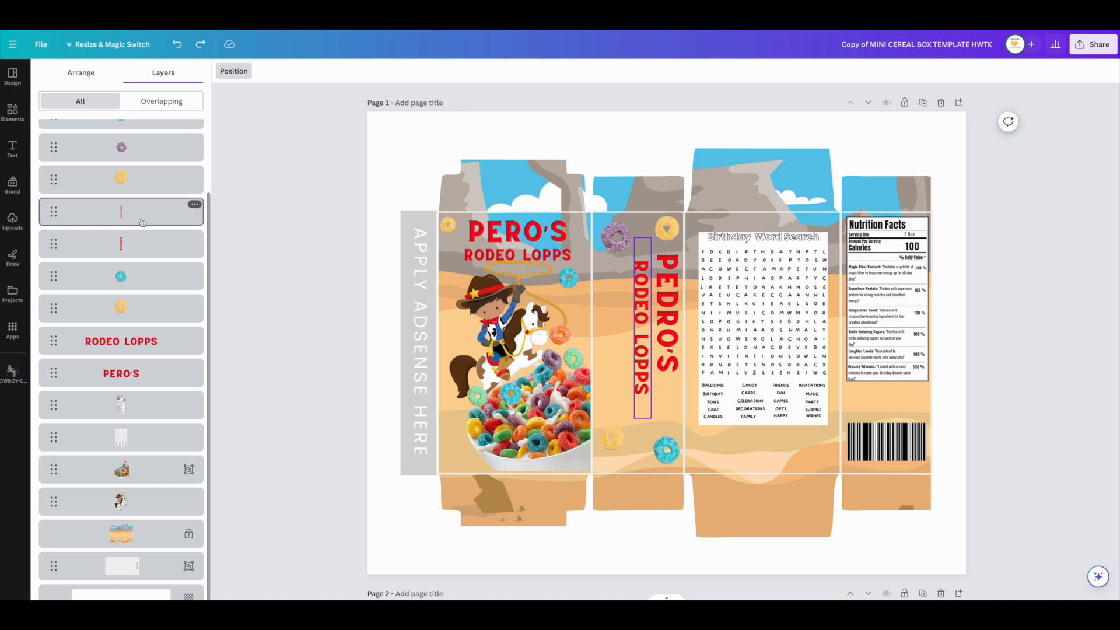
pyautogui.click(123, 569)
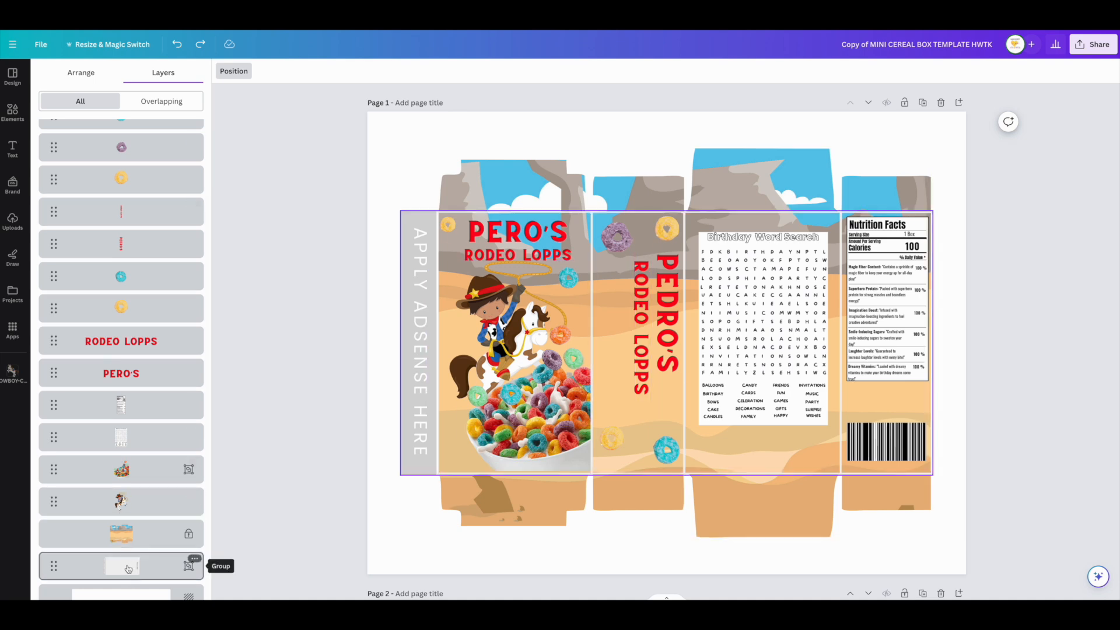
pyautogui.click(128, 568)
pyautogui.click(224, 71)
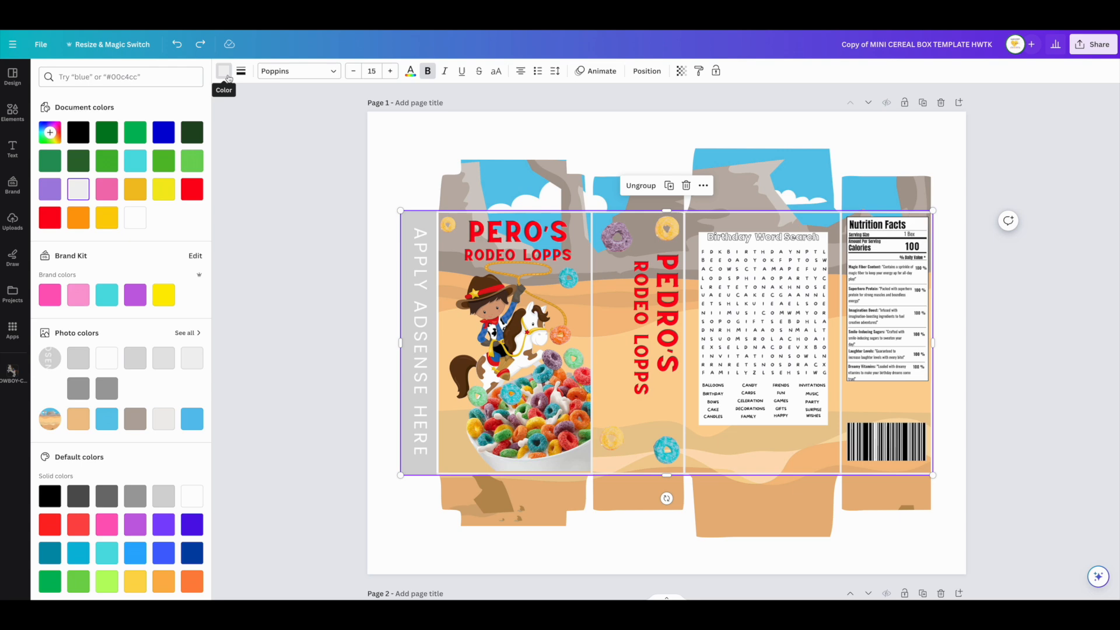
pyautogui.click(83, 420)
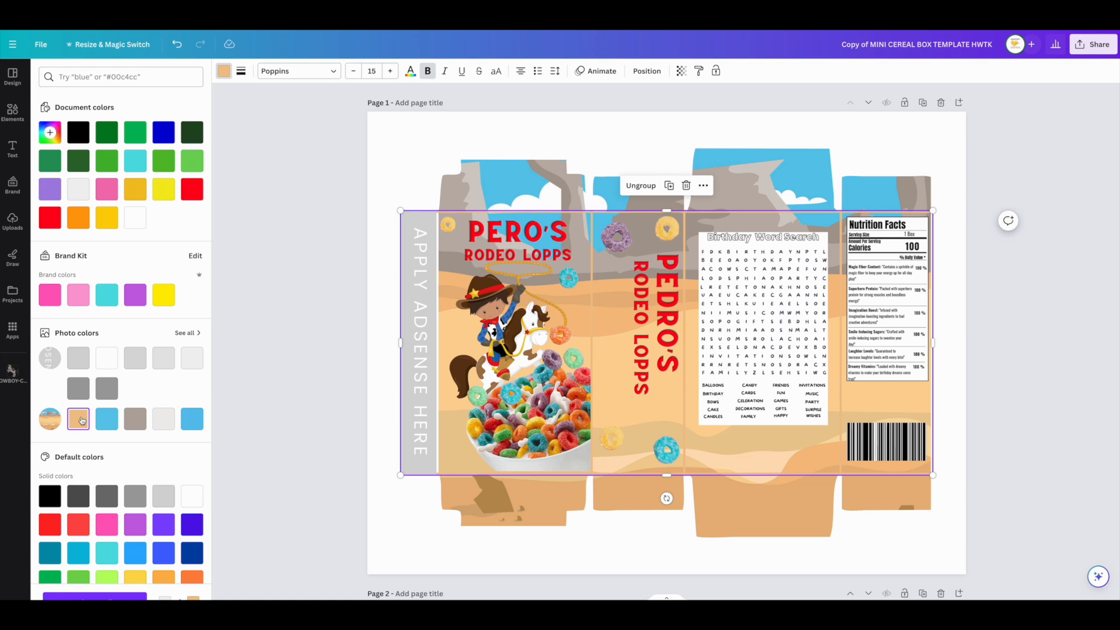
pyautogui.click(106, 420)
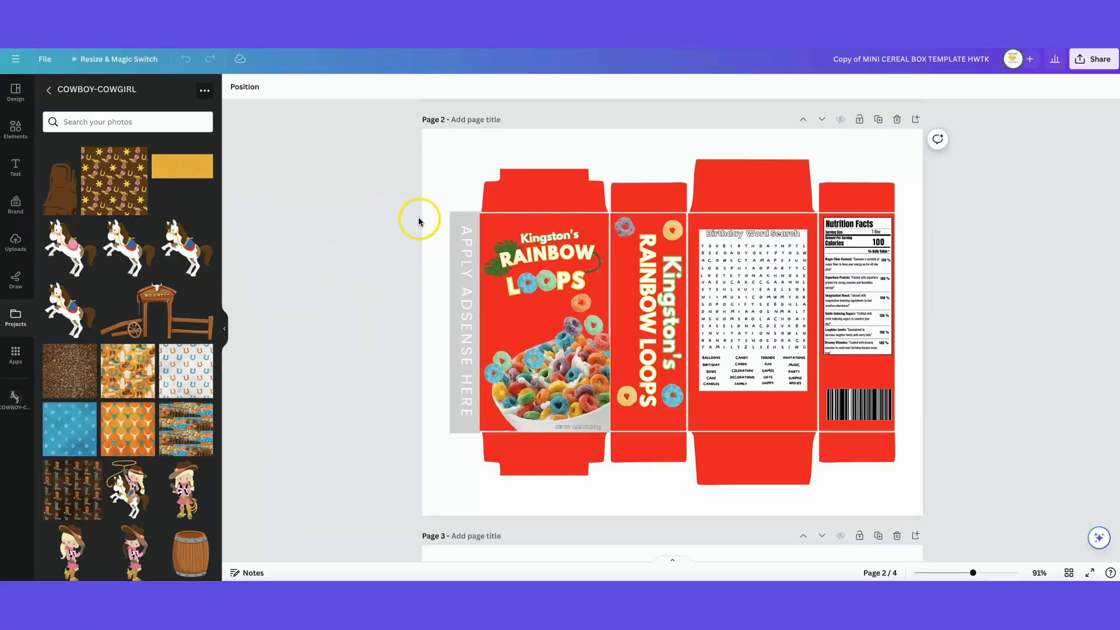
# - Replace the name above RAINBOW LOOPS on page 2's front panel with another child's first name in possessive form
pyautogui.doubleClick(550, 236)
pyautogui.write('Christophe')
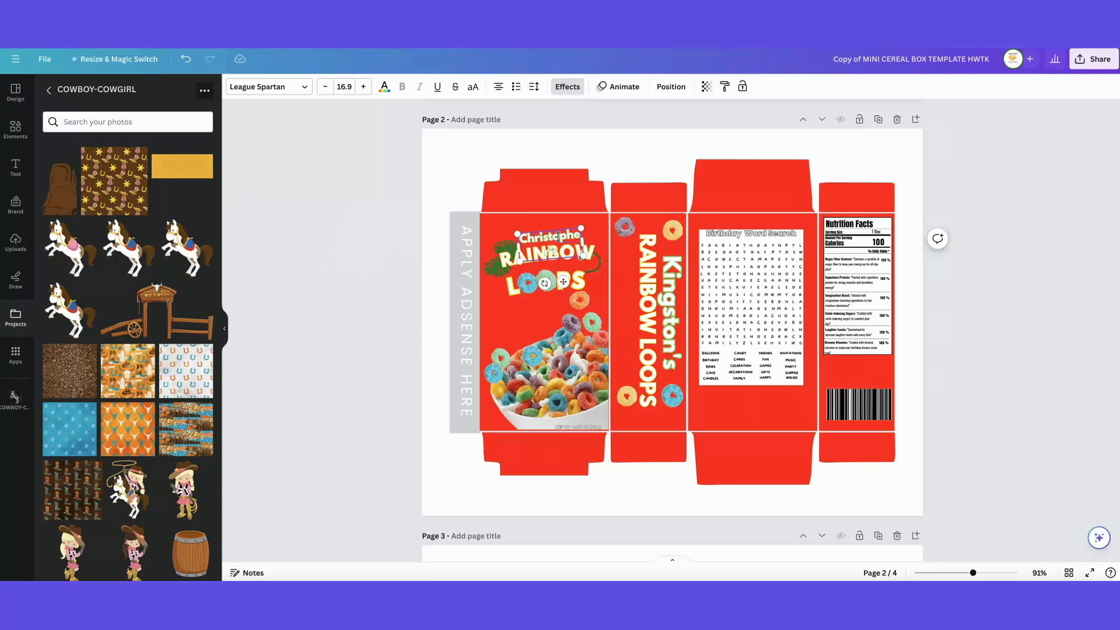
pyautogui.hotkey('ctrl', 'z')
pyautogui.click(478, 283)
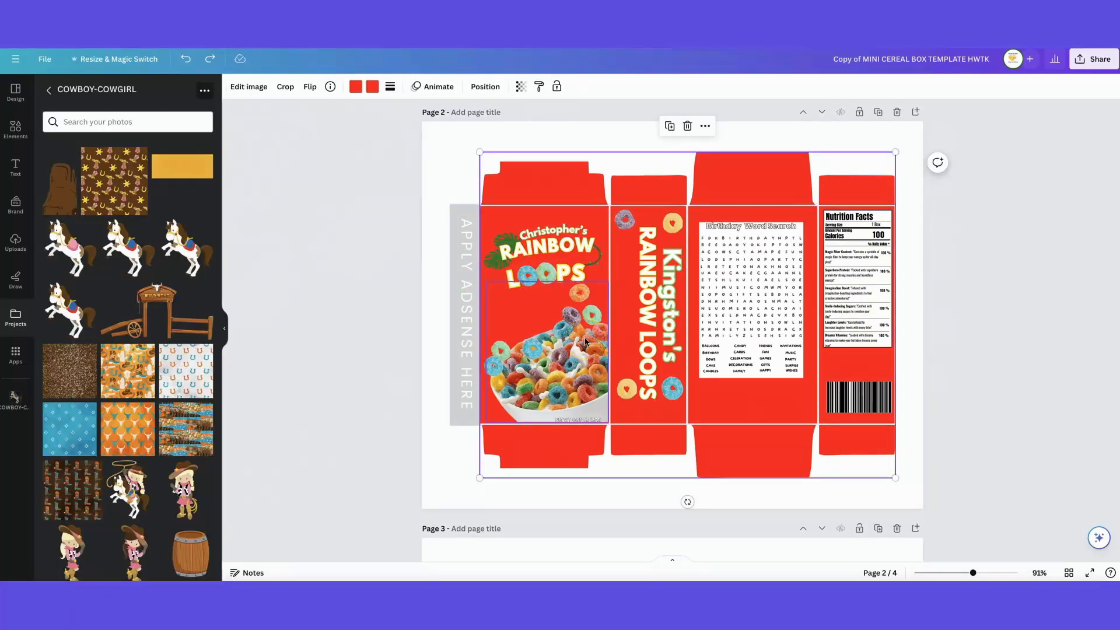
# - Add the lasso-swinging cowboy on horseback from the COWBOY-COWGIRL folder to page 2's front panel, about 2.7 in wide
pyautogui.scroll(-15, 89, 276)
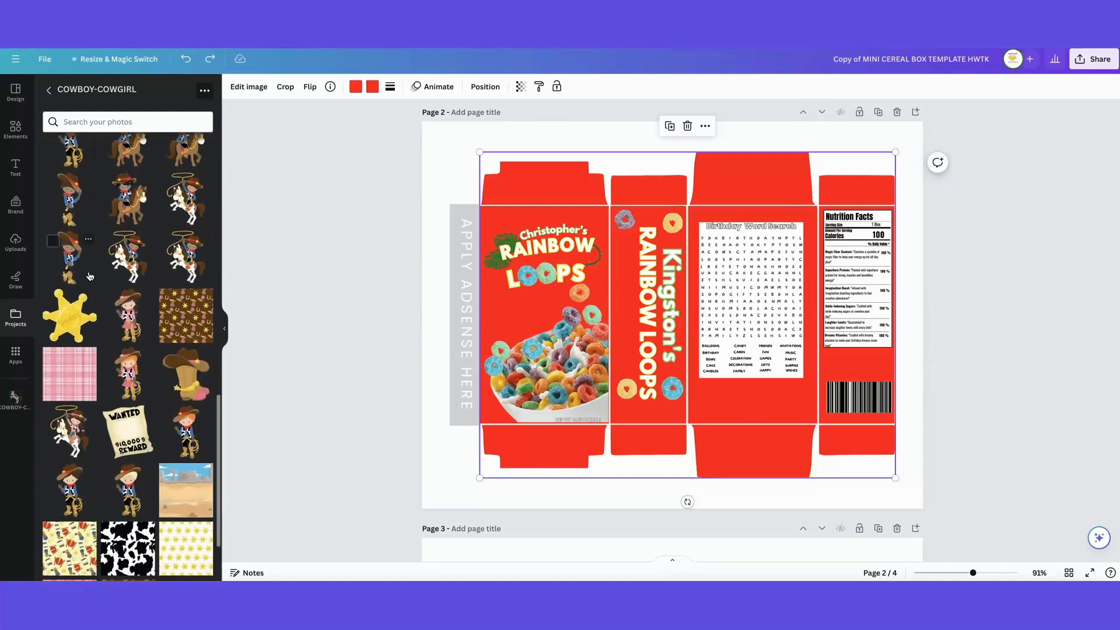
pyautogui.scroll(1, 90, 276)
pyautogui.click(186, 327)
pyautogui.moveTo(808, 170); pyautogui.dragTo(645, 322)
pyautogui.moveTo(593, 389); pyautogui.dragTo(553, 336)
# - Flip the cowboy horizontally, position him over the cereal bowl, and send him behind the bowl
pyautogui.click(284, 86)
pyautogui.click(294, 112)
pyautogui.click(570, 325)
pyautogui.moveTo(486, 281); pyautogui.dragTo(522, 365)
pyautogui.click(424, 86)
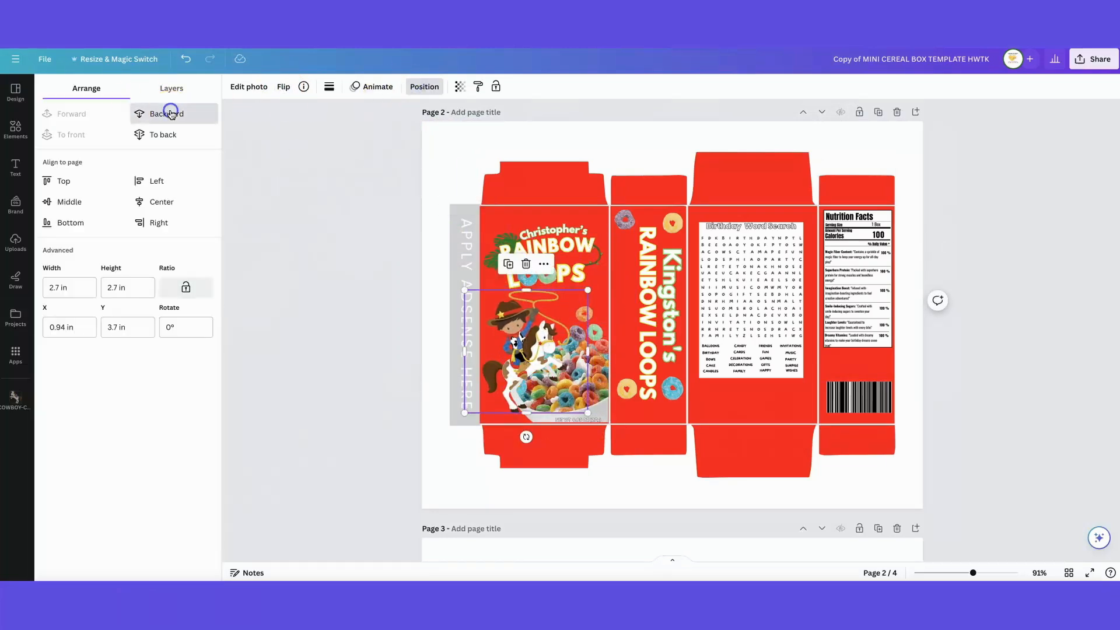
pyautogui.click(525, 295)
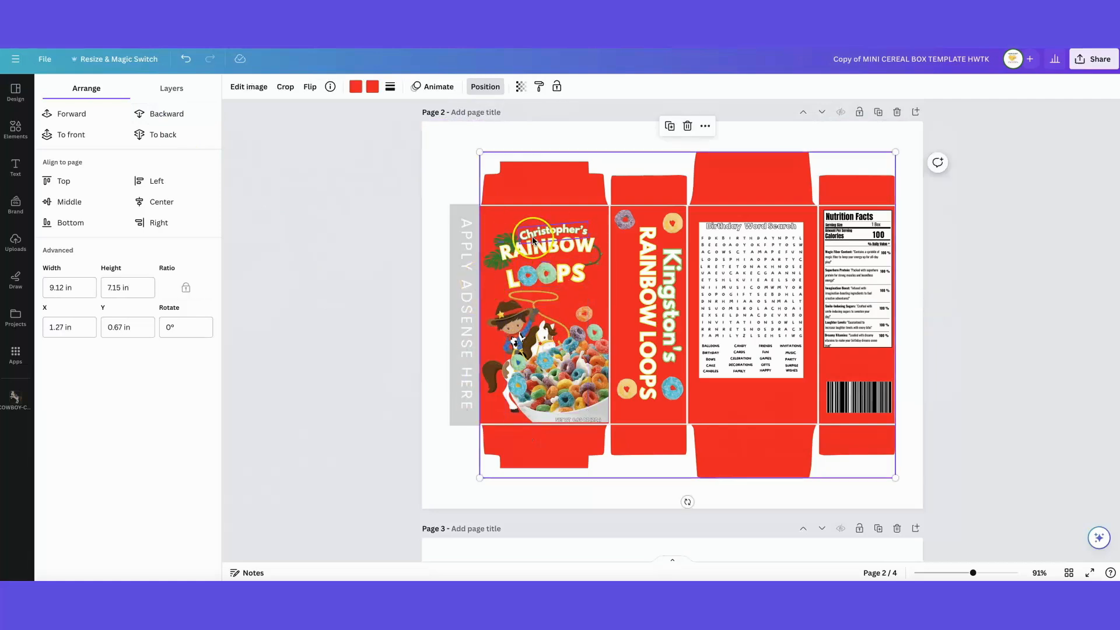
# - Group page 2's front title text with its cereal loops, leaves and RAINBOW LOOPS lettering
pyautogui.click(551, 235)
pyautogui.click(168, 89)
pyautogui.scroll(-5, 143, 190)
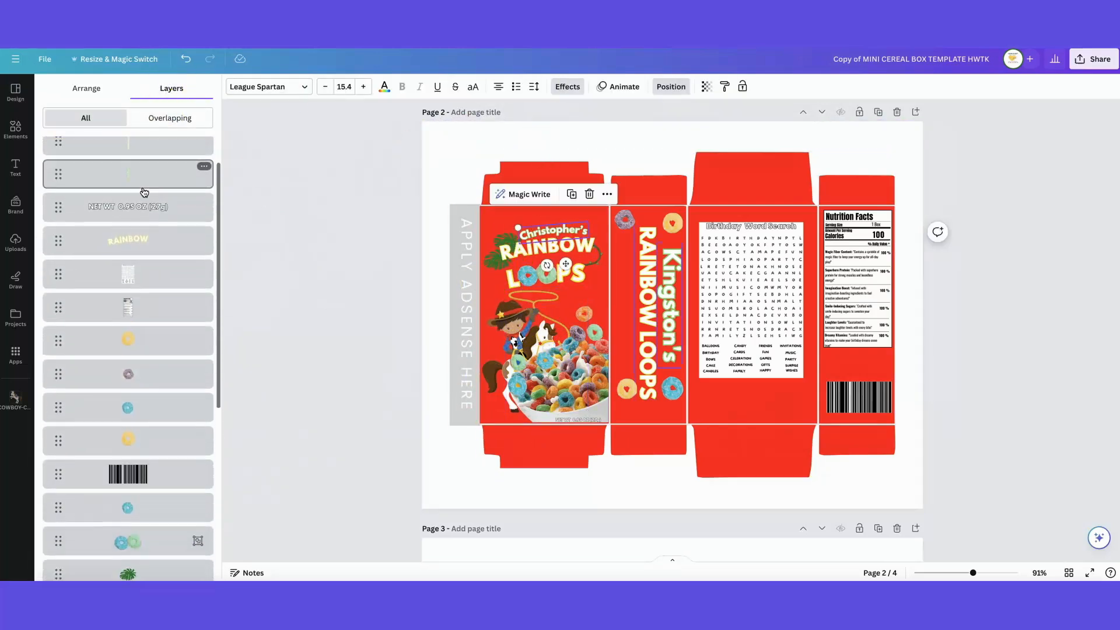
pyautogui.click(134, 212)
pyautogui.scroll(-4, 134, 212)
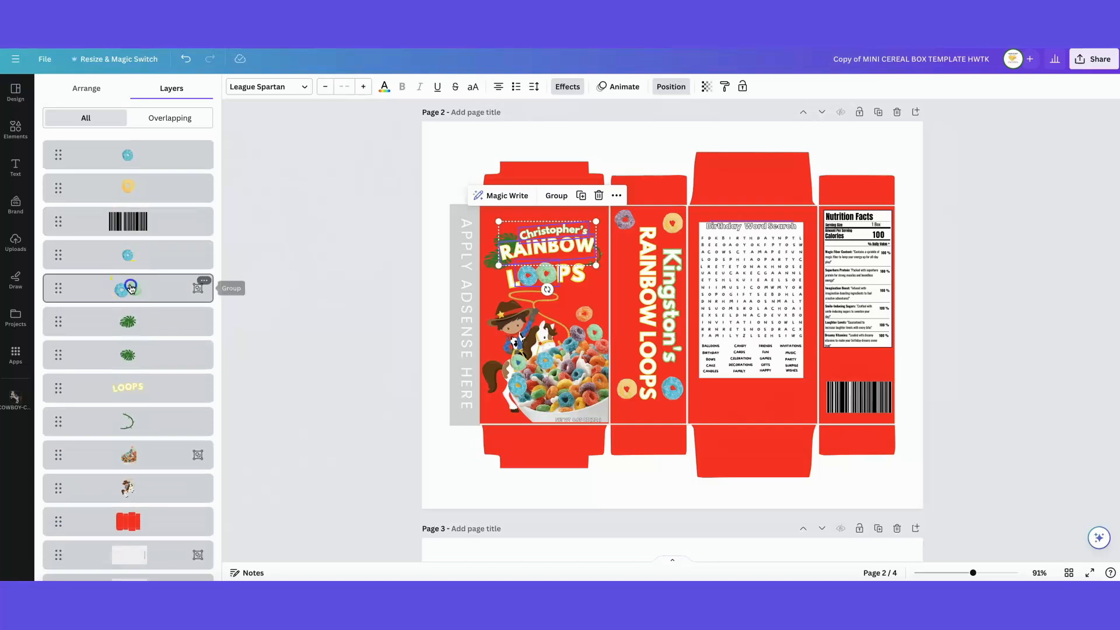
pyautogui.keyDown('shift'); pyautogui.click(128, 288); pyautogui.keyUp('shift')
pyautogui.keyDown('shift'); pyautogui.click(128, 321); pyautogui.keyUp('shift')
pyautogui.keyDown('shift'); pyautogui.click(129, 354); pyautogui.keyUp('shift')
pyautogui.keyDown('shift'); pyautogui.click(128, 388); pyautogui.keyUp('shift')
pyautogui.click(551, 195)
# - Move the title group higher on the front panel and adjust the cowboy beneath it
pyautogui.moveTo(556, 249)
pyautogui.mouseDown()
pyautogui.moveTo(556, 204)
pyautogui.moveTo(555, 232)
pyautogui.mouseUp()
pyautogui.click(506, 282)
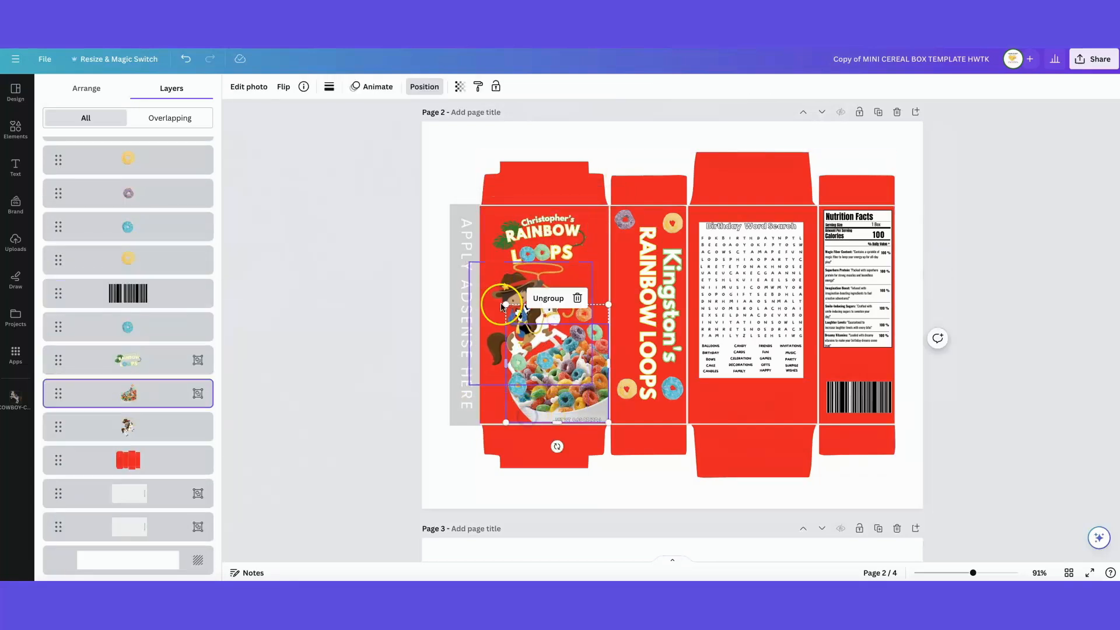
pyautogui.moveTo(594, 264); pyautogui.dragTo(591, 266)
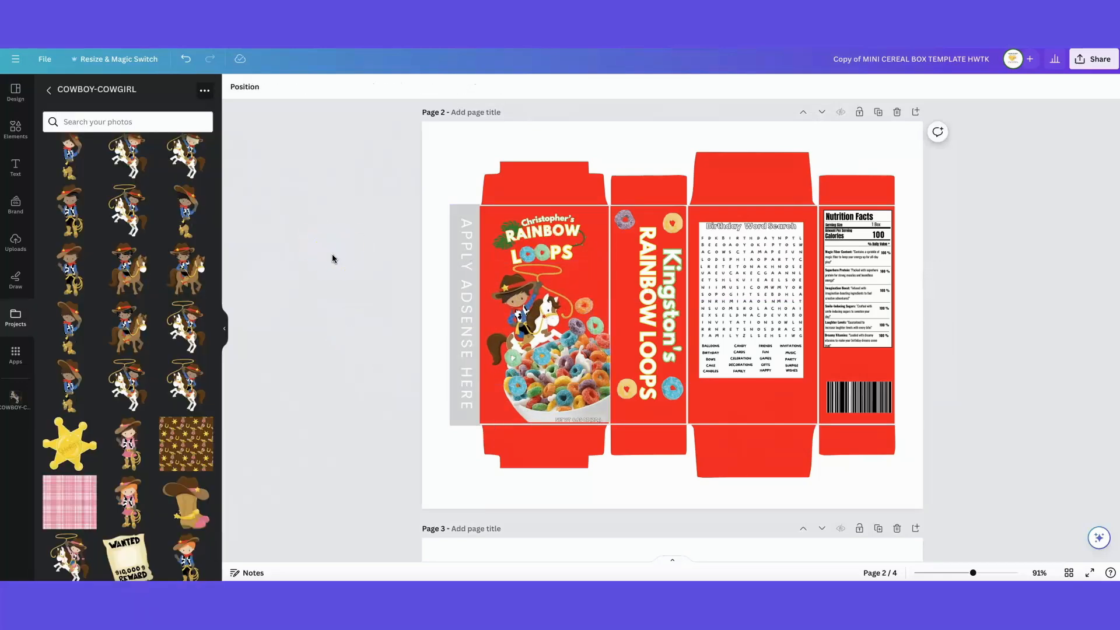
# - Place the golden sand image across the lower front panel at 2.86 in wide and send it behind the cowboy and bowl
pyautogui.scroll(-5, 129, 326)
pyautogui.scroll(1, 128, 326)
pyautogui.moveTo(182, 166); pyautogui.dragTo(725, 270)
pyautogui.moveTo(673, 205); pyautogui.dragTo(543, 397)
pyautogui.click(424, 86)
pyautogui.click(73, 86)
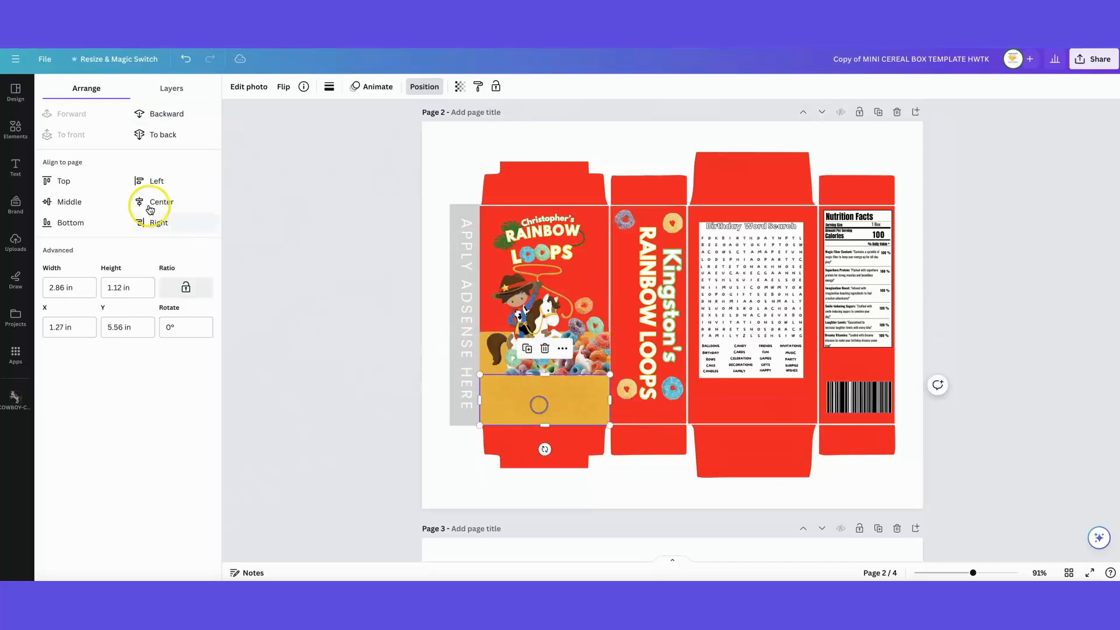
pyautogui.click(337, 365)
# - Add brown rock formations to both sides of the front panel and layer them behind the cowboy and cereal bowl
pyautogui.moveTo(58, 178); pyautogui.dragTo(500, 312)
pyautogui.click(424, 87)
pyautogui.click(163, 115)
pyautogui.click(69, 116)
pyautogui.click(169, 136)
pyautogui.click(605, 301)
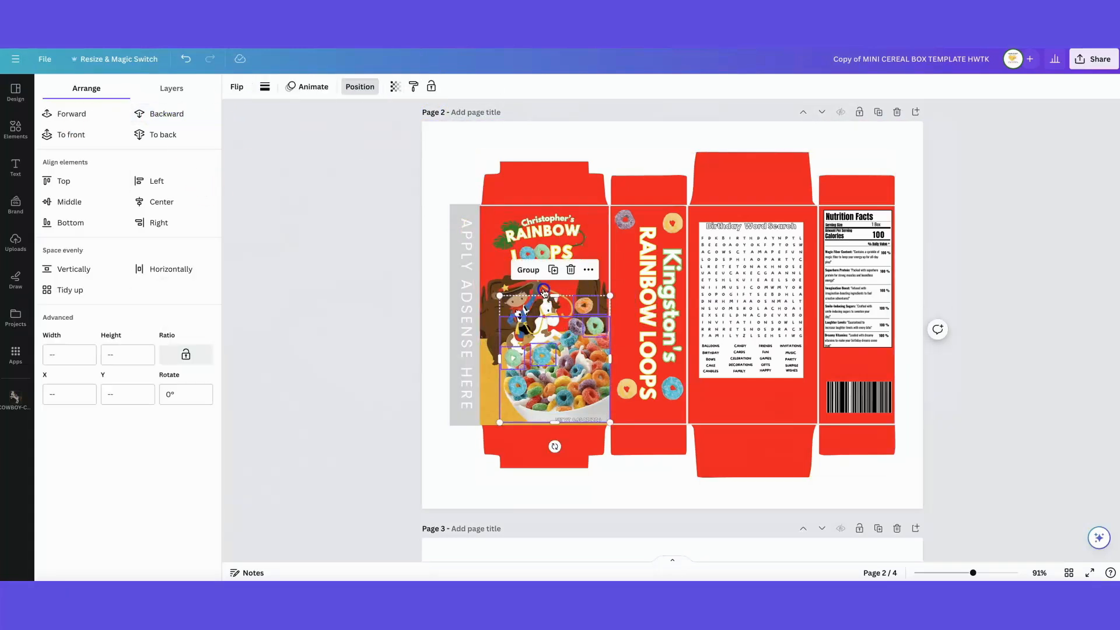
pyautogui.click(424, 86)
# - Scatter yellow, blue and purple cereal loops around the title and rocks on page 2's front panel
pyautogui.click(596, 343)
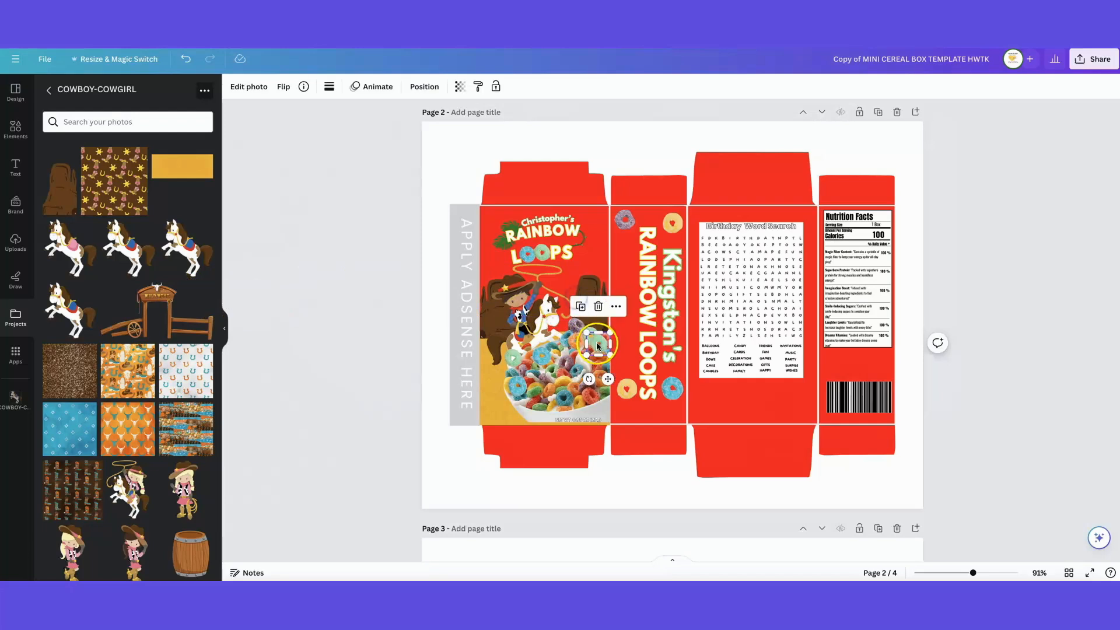
pyautogui.moveTo(548, 346); pyautogui.dragTo(607, 217)
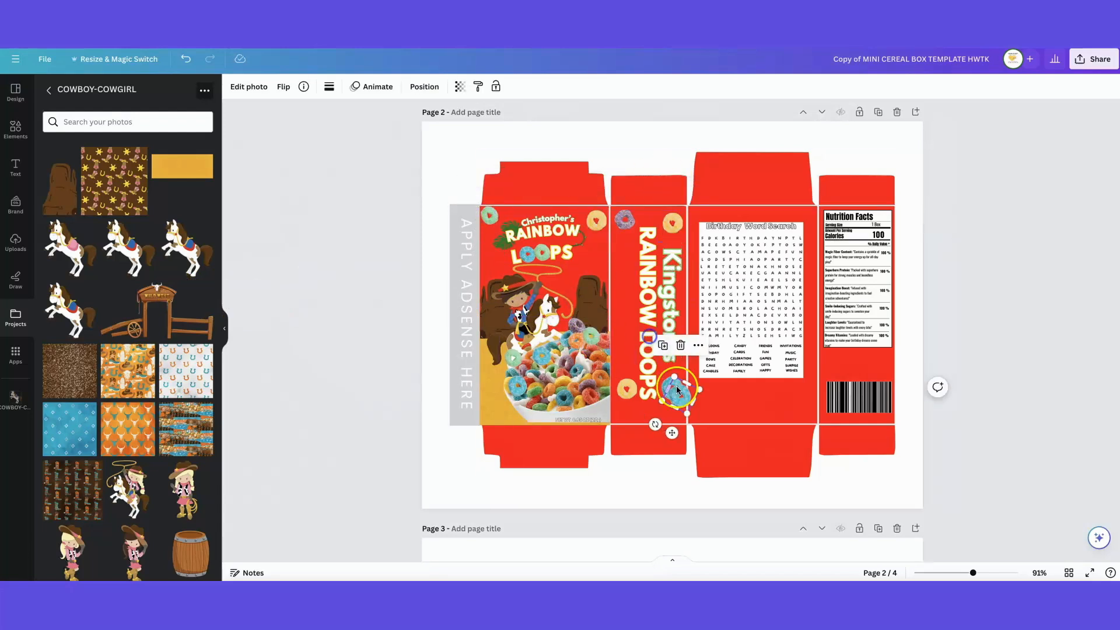
pyautogui.click(424, 86)
pyautogui.moveTo(596, 224); pyautogui.dragTo(486, 274)
pyautogui.click(311, 315)
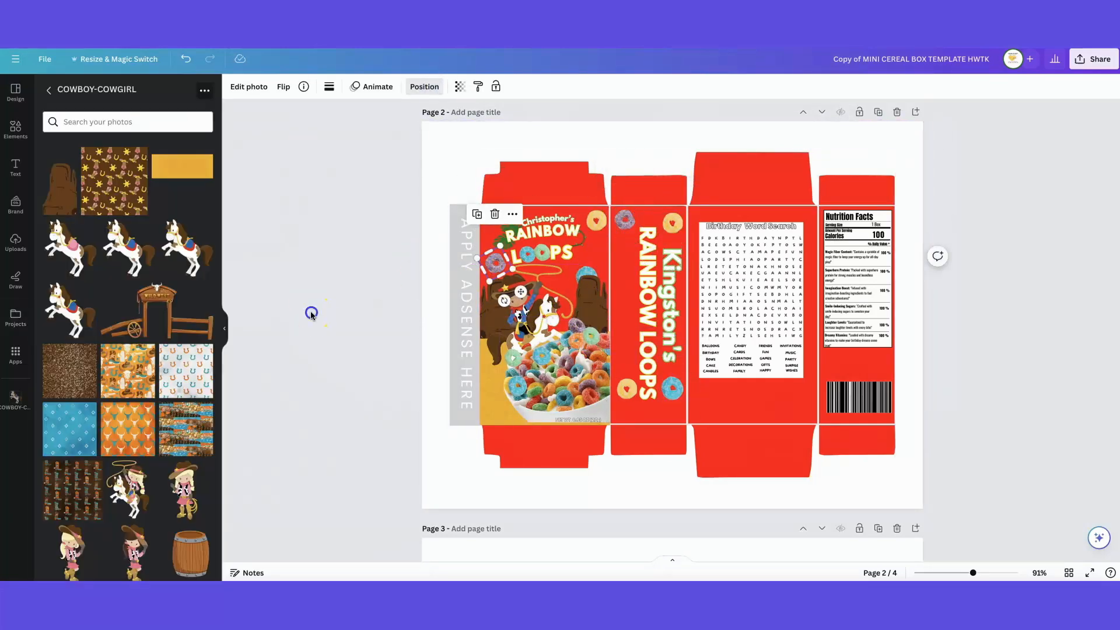
# - Place the Wild West gate with fence along the bottom of page 2's puzzle panel and stand a cowboy beside it
pyautogui.moveTo(156, 309); pyautogui.dragTo(757, 385)
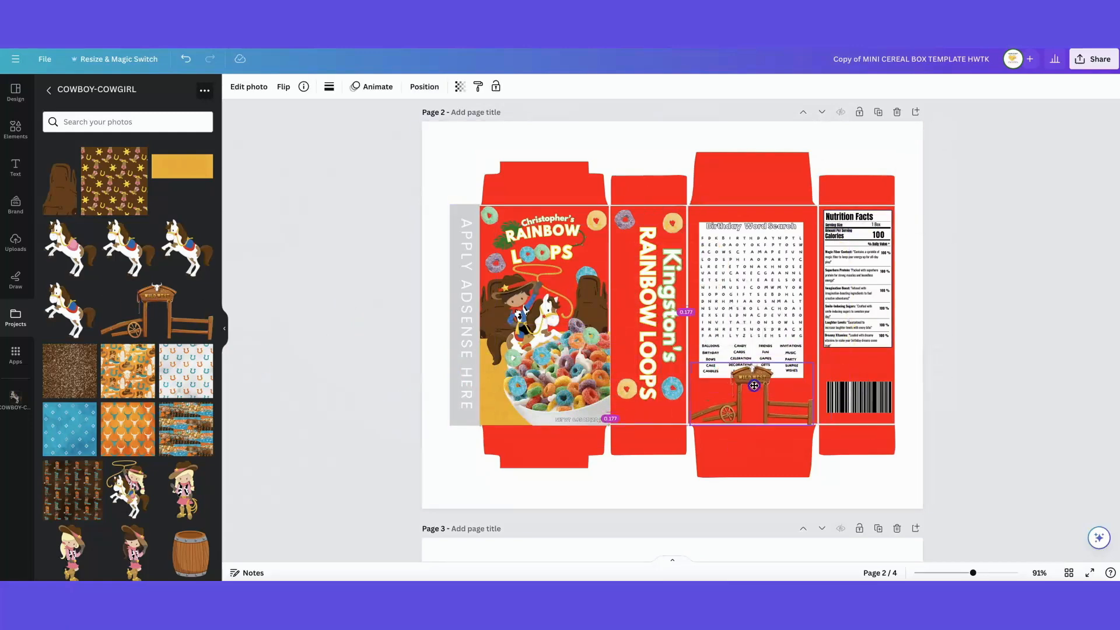
pyautogui.scroll(-5, 129, 350)
pyautogui.click(70, 355)
pyautogui.moveTo(723, 223); pyautogui.dragTo(746, 397)
# - Add the gold sheriff star above the barcode on the nutrition panel
pyautogui.scroll(-3, 128, 350)
pyautogui.click(69, 431)
pyautogui.moveTo(824, 175); pyautogui.dragTo(858, 360)
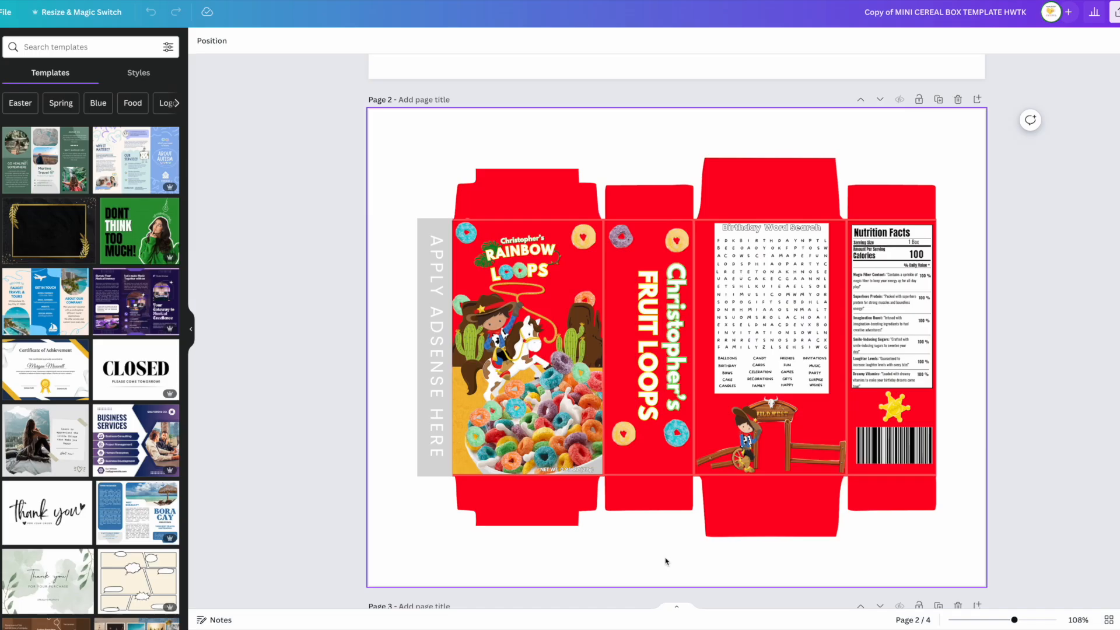
# - Try recoloring the box shape on page 2 dark blue
pyautogui.click(513, 189)
pyautogui.click(327, 40)
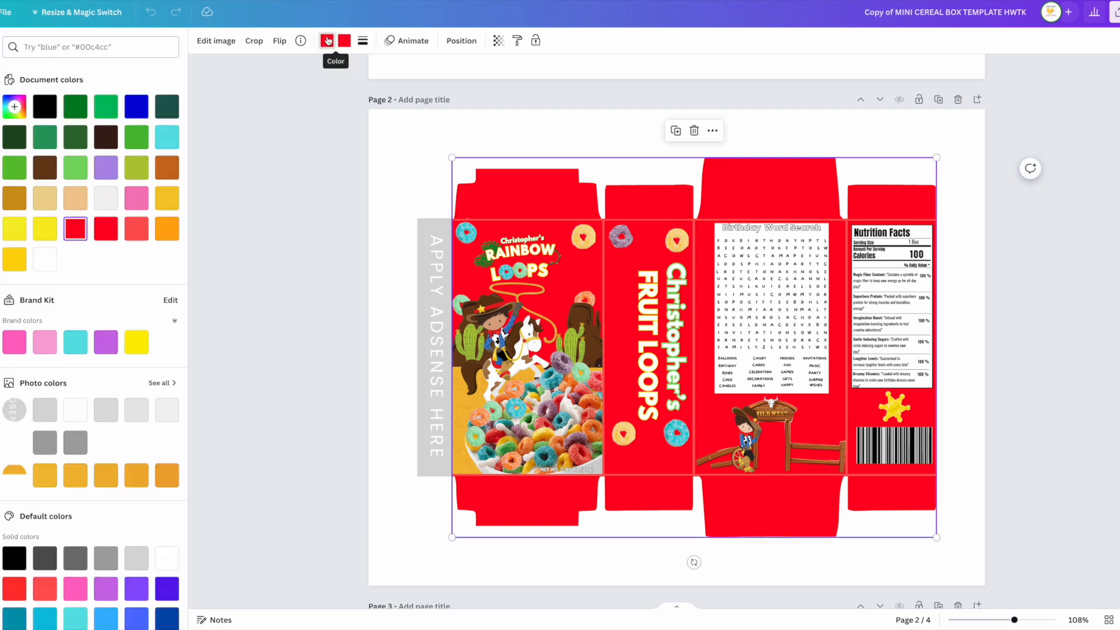
pyautogui.click(136, 106)
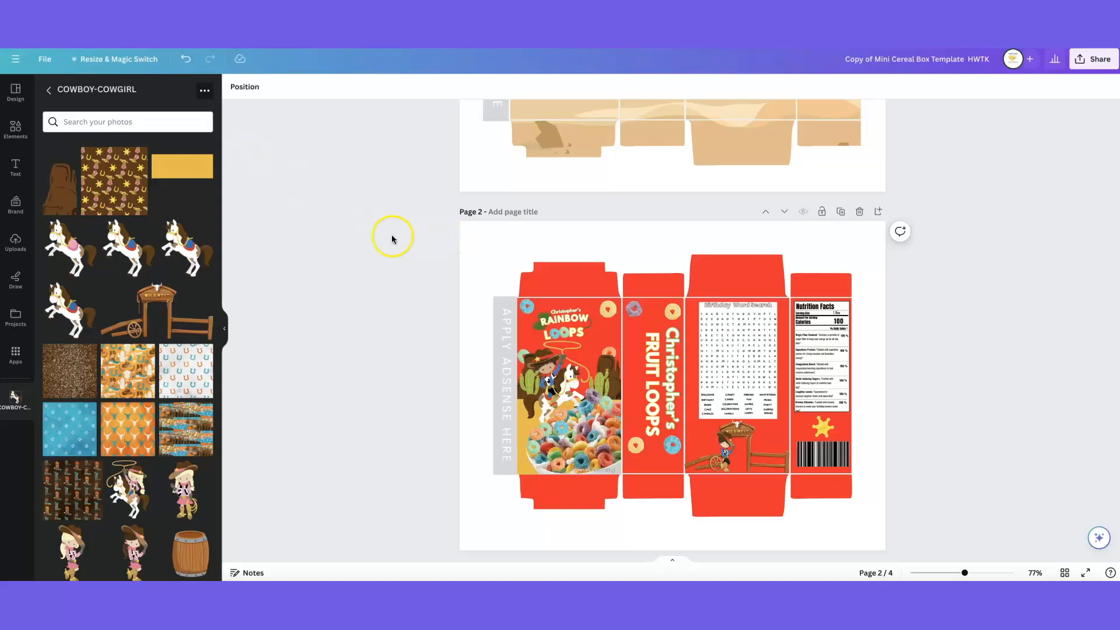
# - Download only page 2 of the design as a PDF Print file
pyautogui.click(1082, 61)
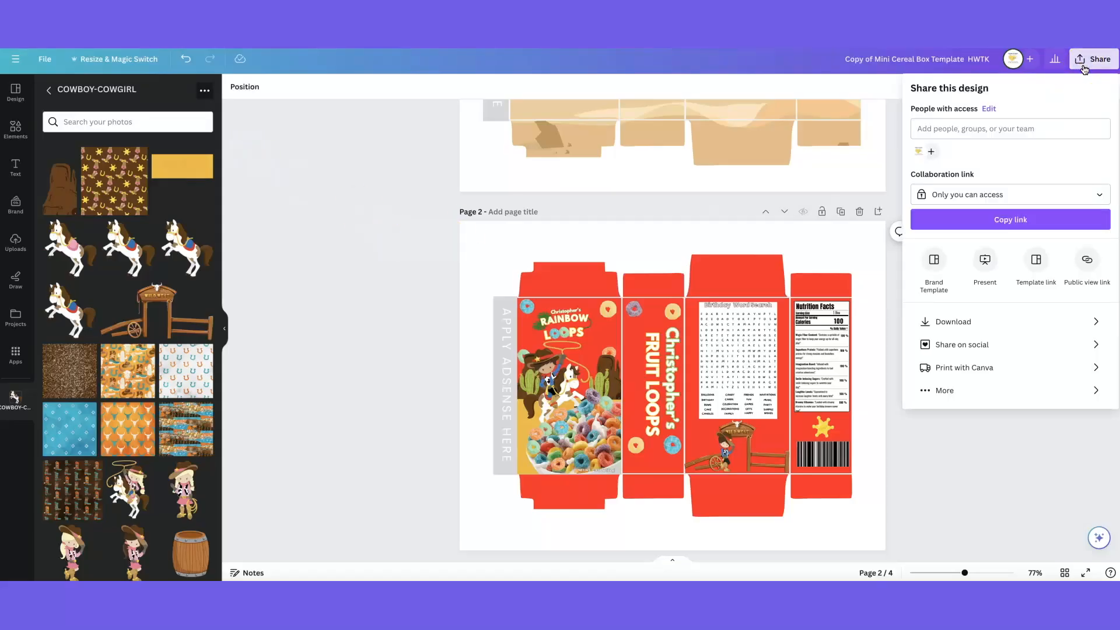
pyautogui.click(936, 321)
pyautogui.click(933, 133)
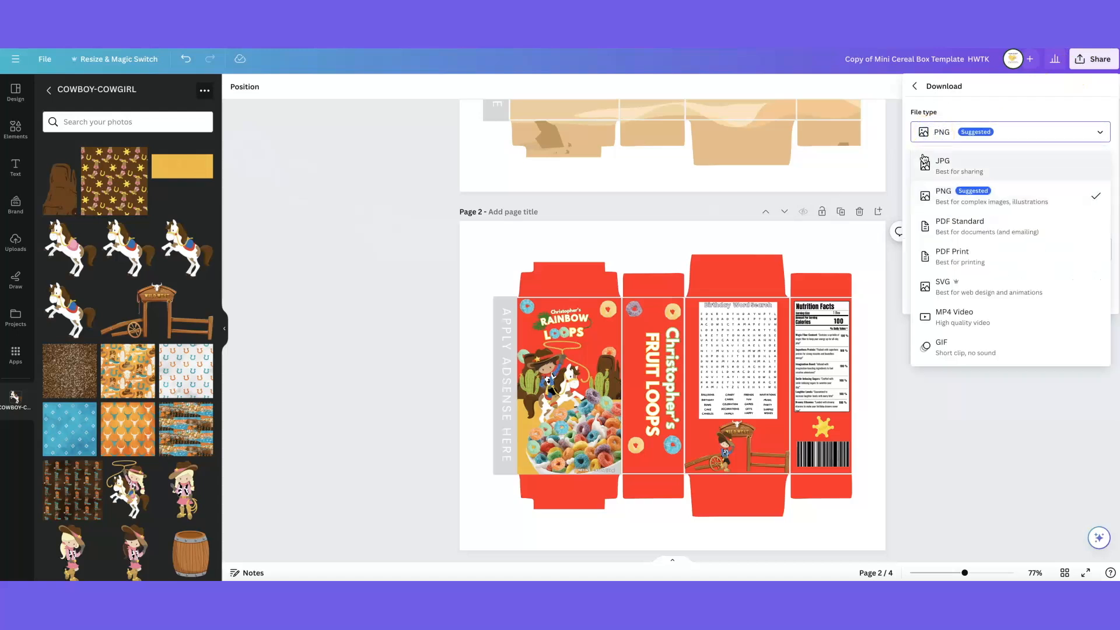
pyautogui.click(946, 258)
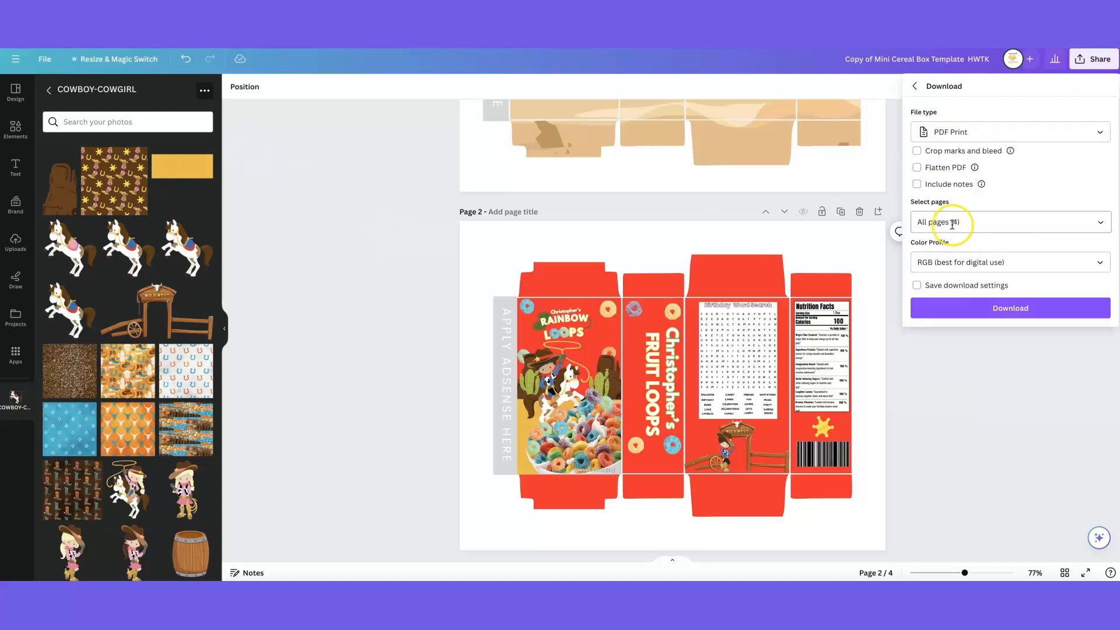
pyautogui.click(995, 222)
pyautogui.click(1101, 253)
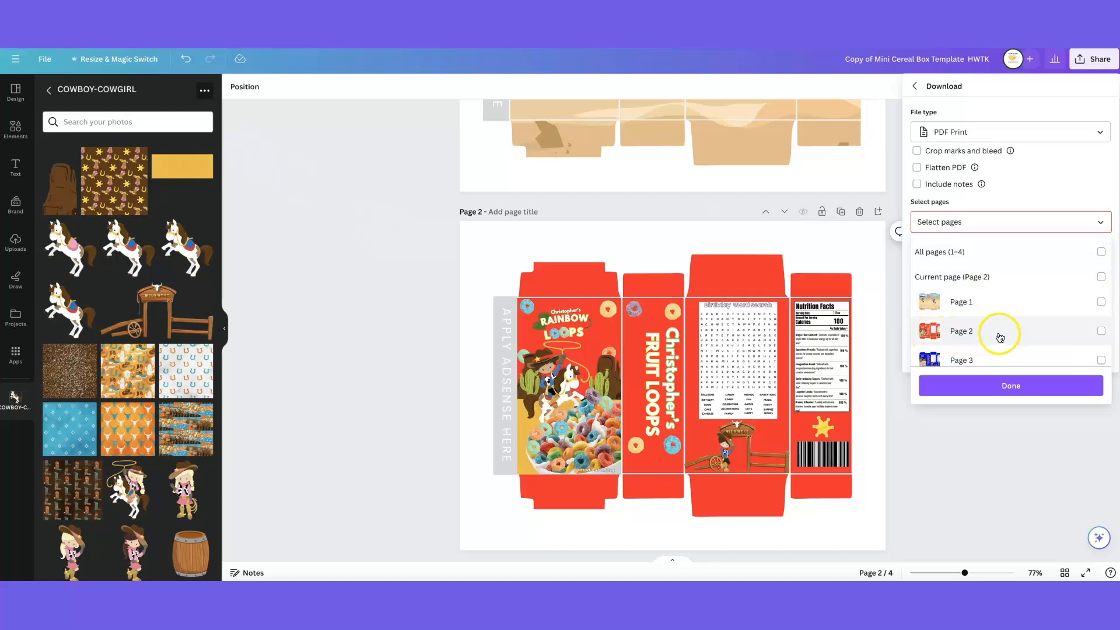
pyautogui.click(1038, 392)
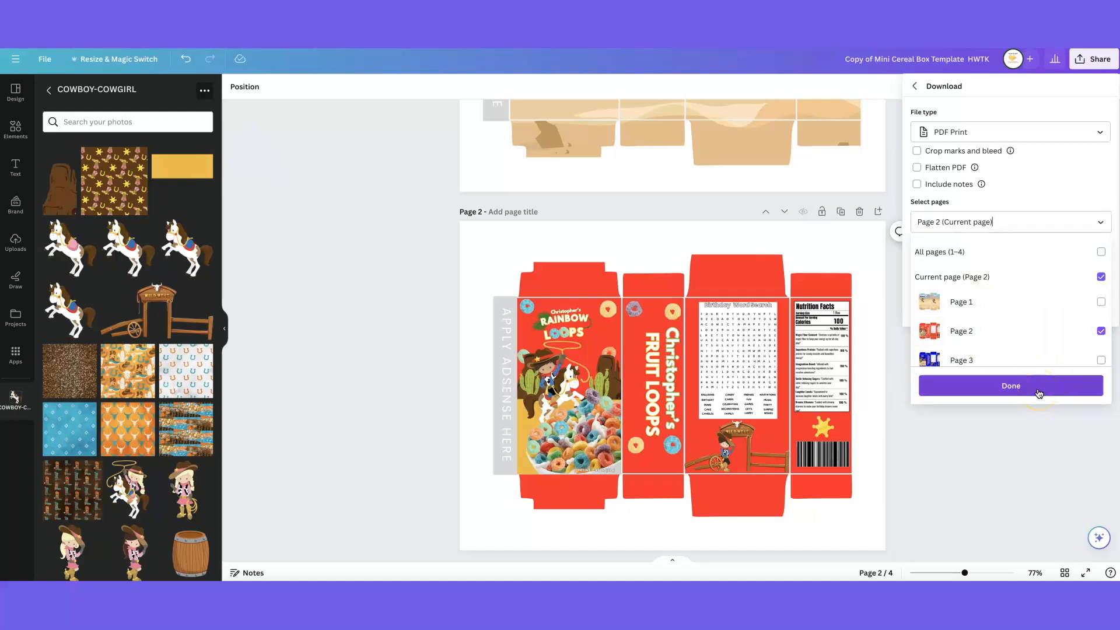
pyautogui.click(1013, 309)
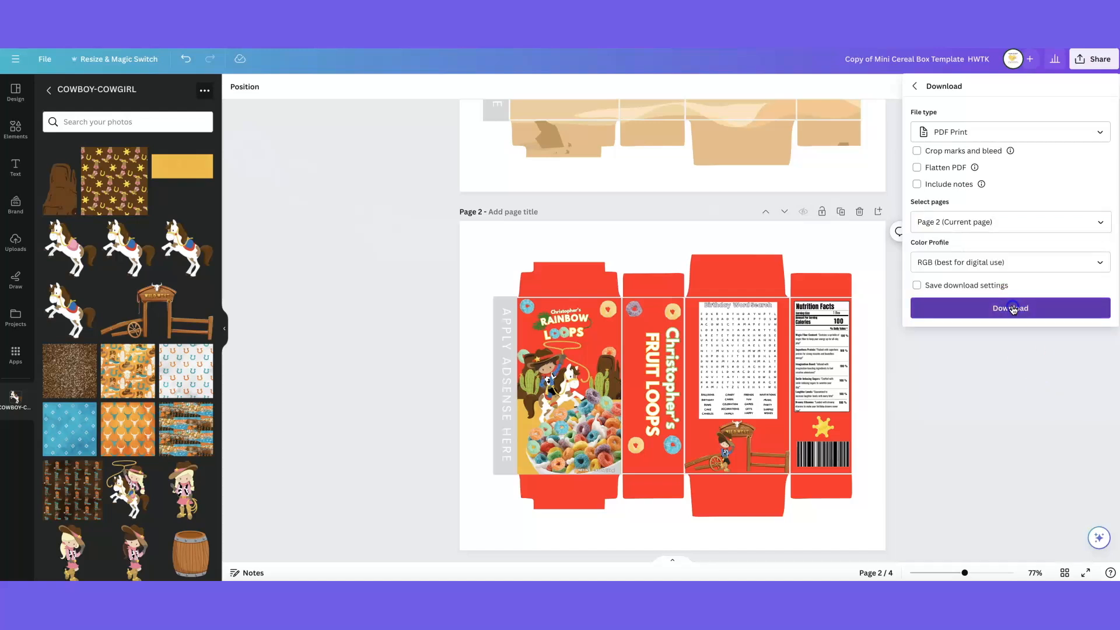
# - Open the downloaded PDF in the PDF viewer and set it up for printing at actual size
pyautogui.click(521, 185)
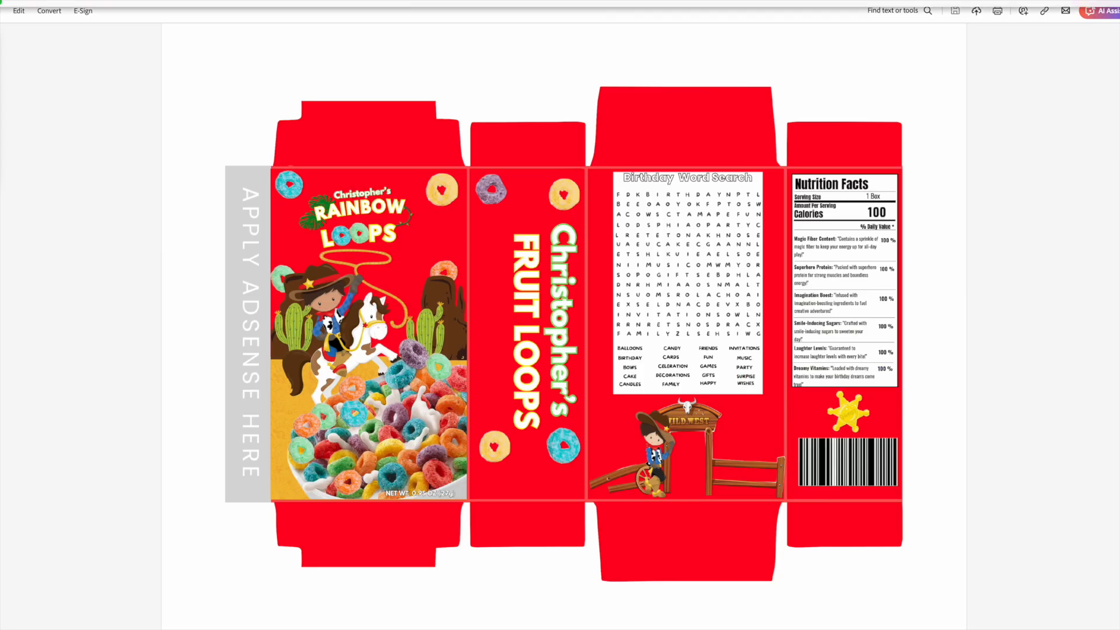
pyautogui.click(47, 4)
pyautogui.click(68, 166)
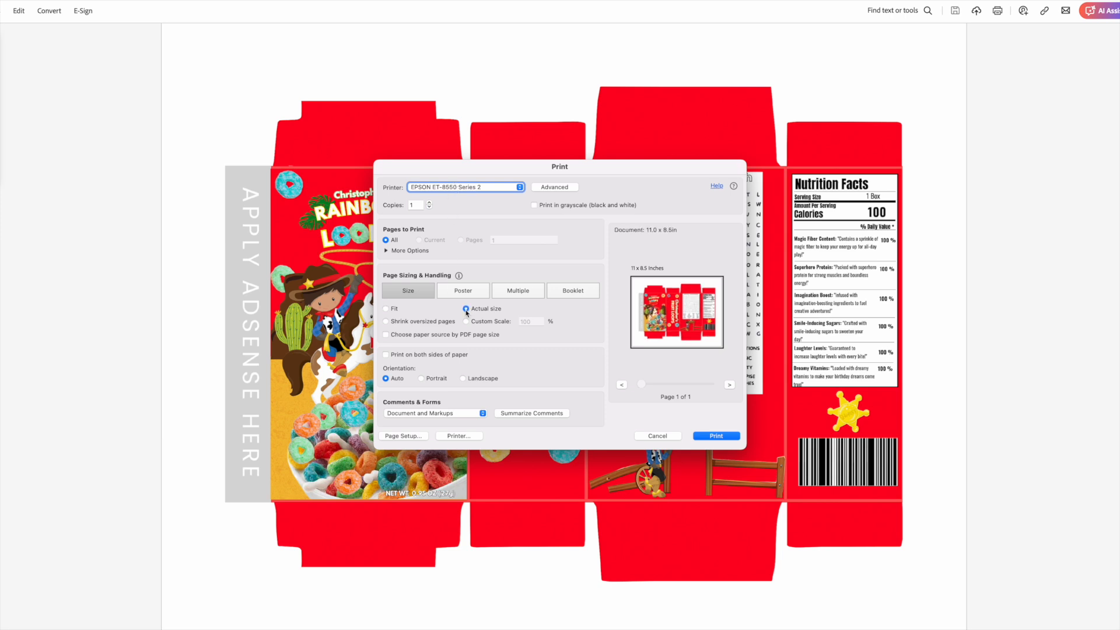
# - Configure the printer for Photo Glossy Paper media and Best quality
pyautogui.click(460, 437)
pyautogui.scroll(-5, 578, 341)
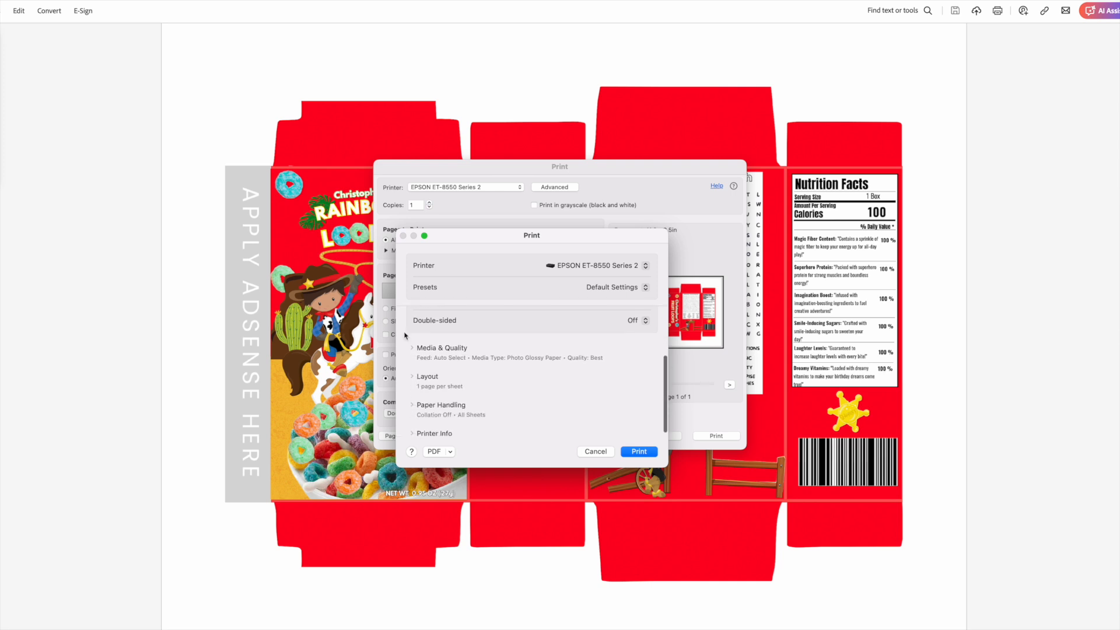
pyautogui.click(413, 349)
pyautogui.click(593, 380)
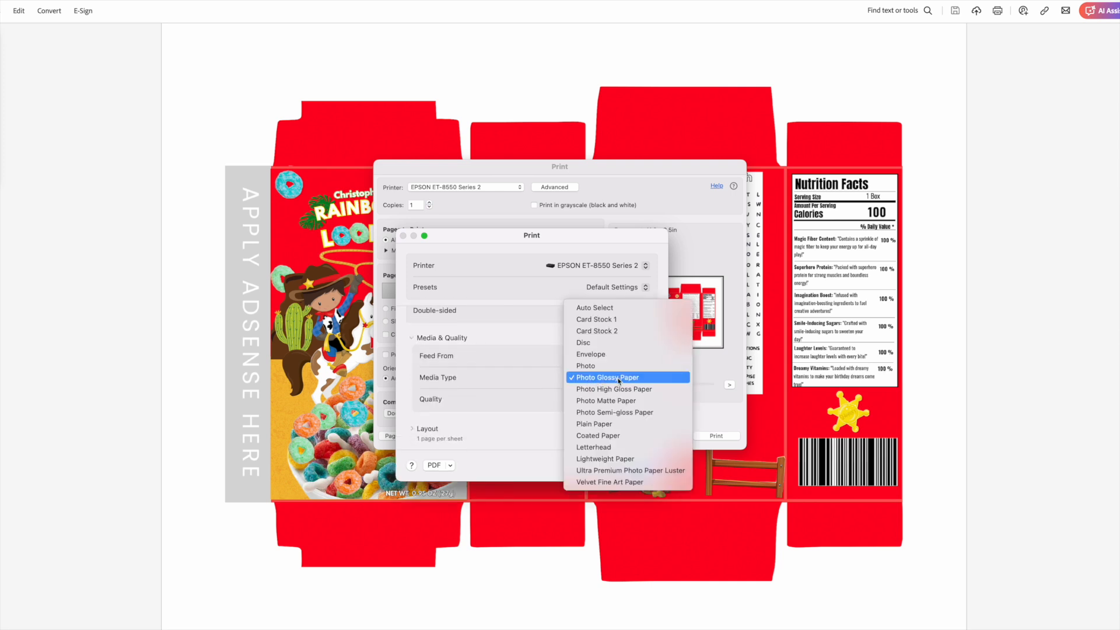
pyautogui.click(619, 379)
pyautogui.click(632, 400)
pyautogui.click(630, 400)
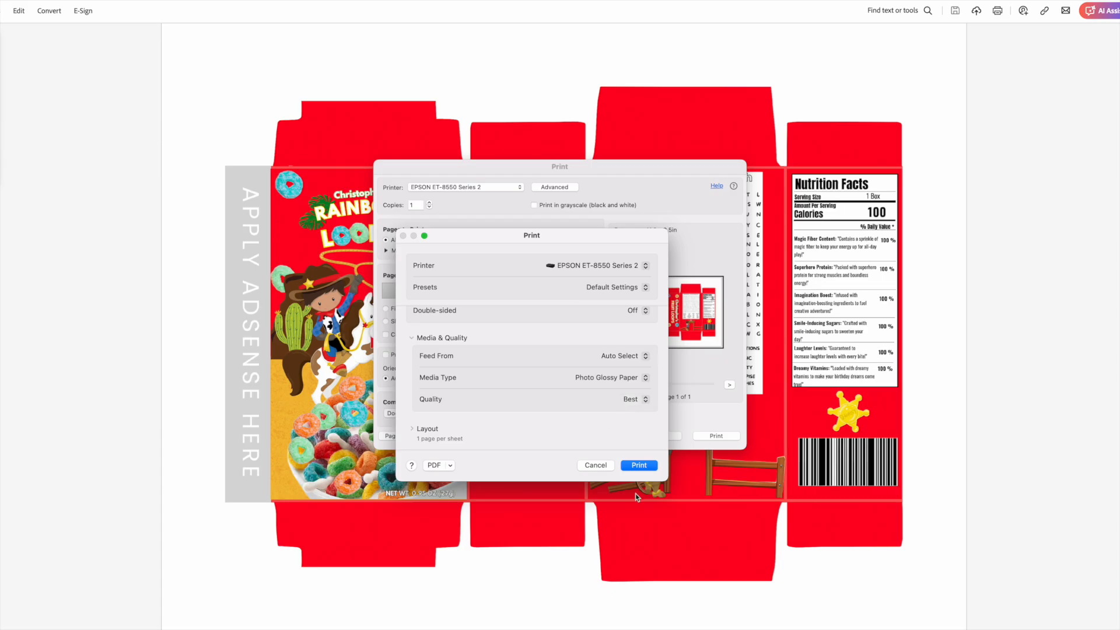
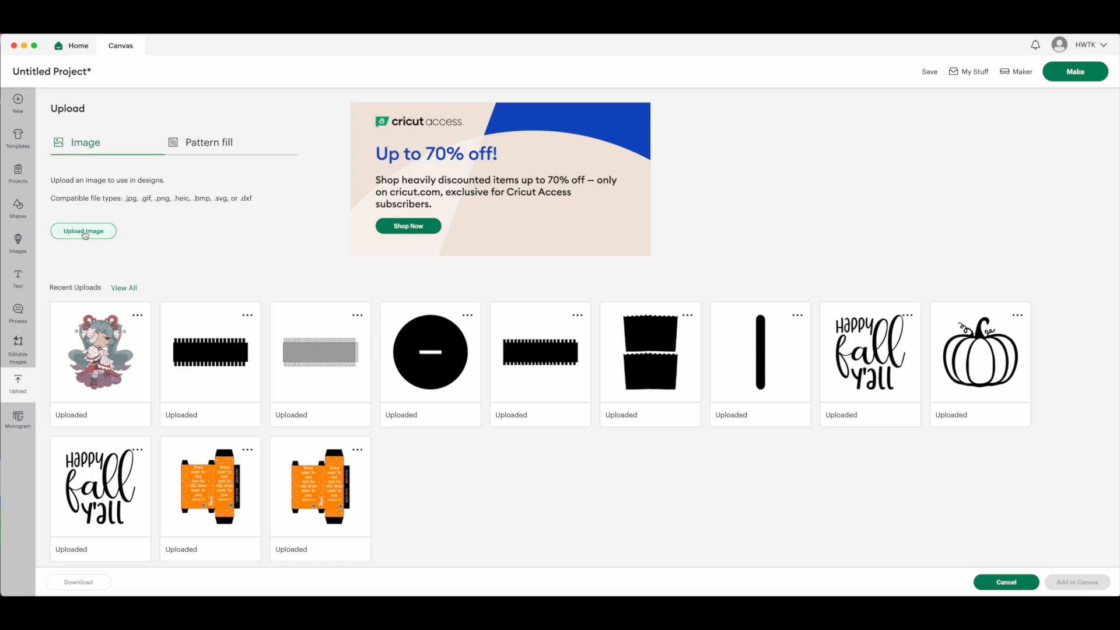
# - Import the finished box image into Cricut Design Space and set its image type to Complex
pyautogui.click(85, 232)
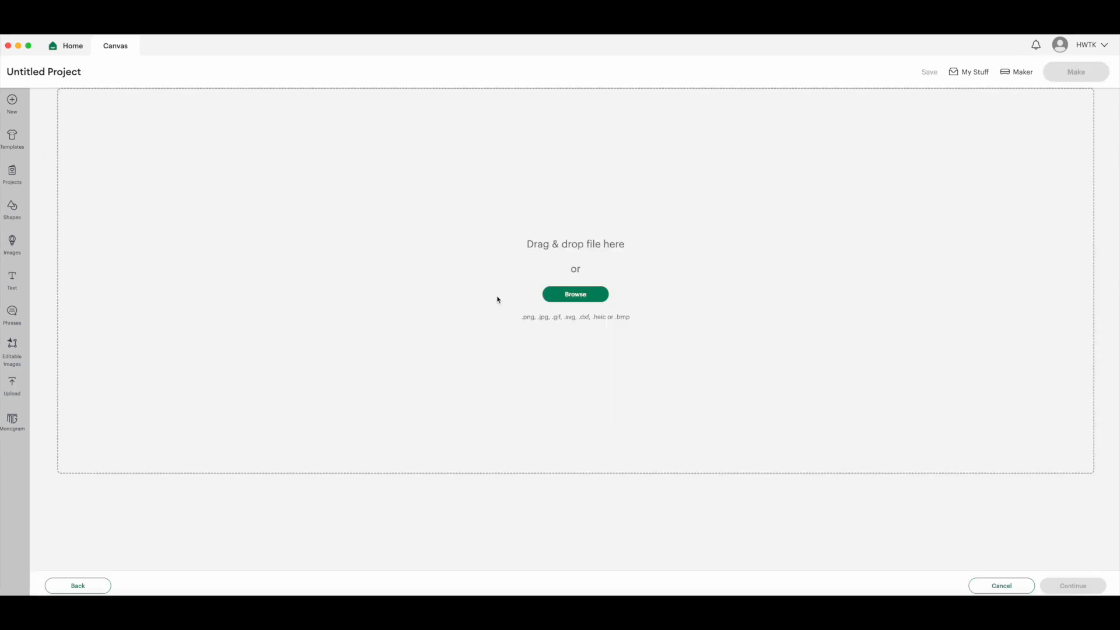
pyautogui.click(572, 295)
pyautogui.moveTo(250, 182); pyautogui.dragTo(575, 287)
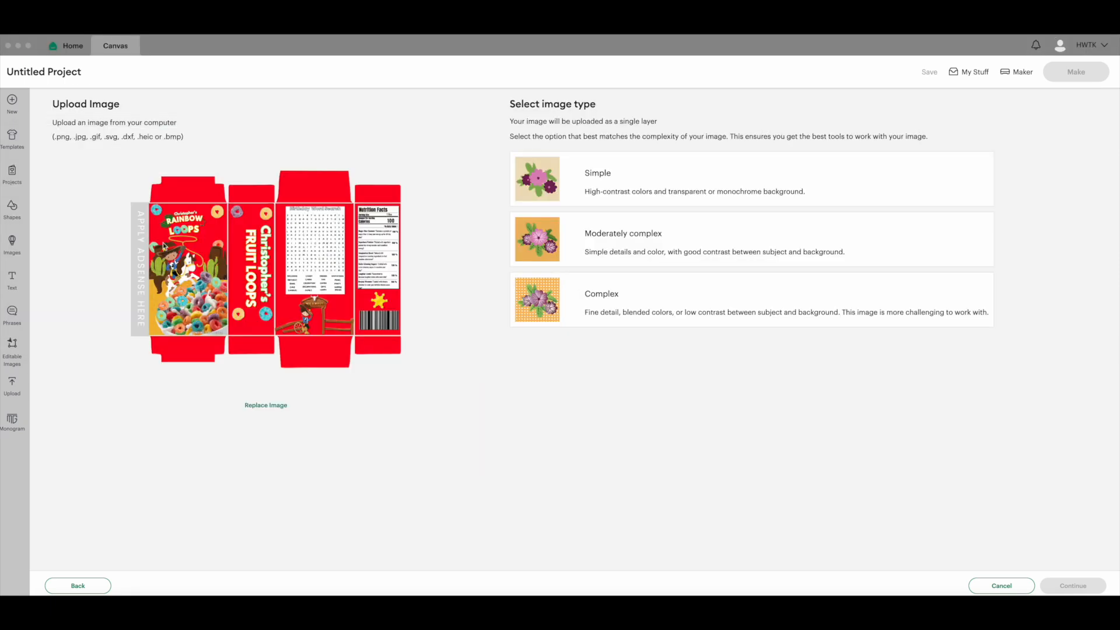
pyautogui.click(568, 292)
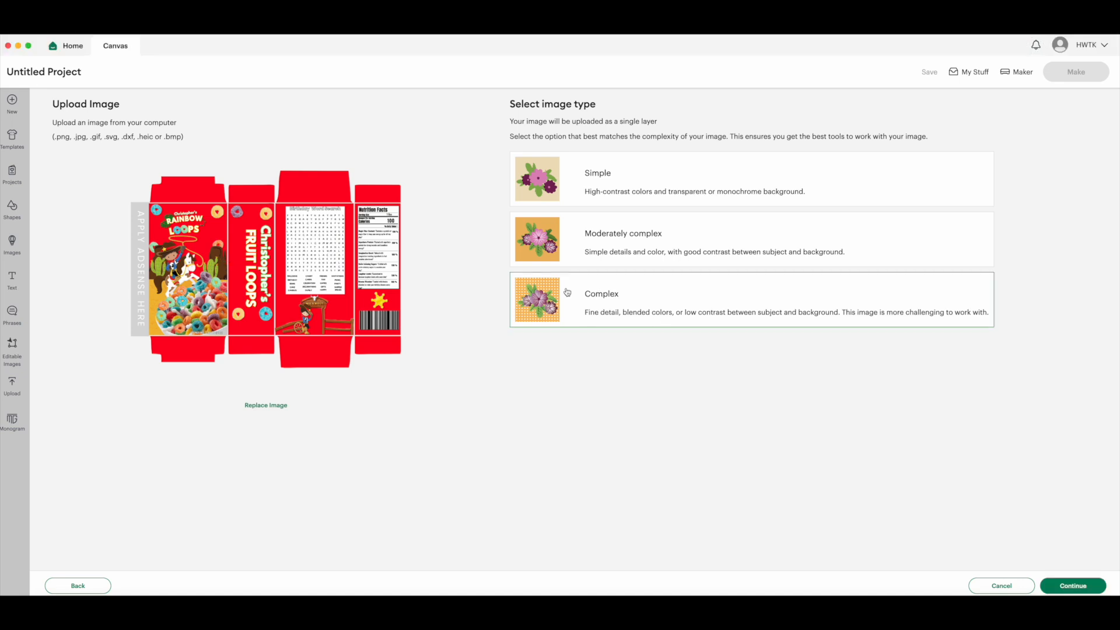
pyautogui.click(1073, 585)
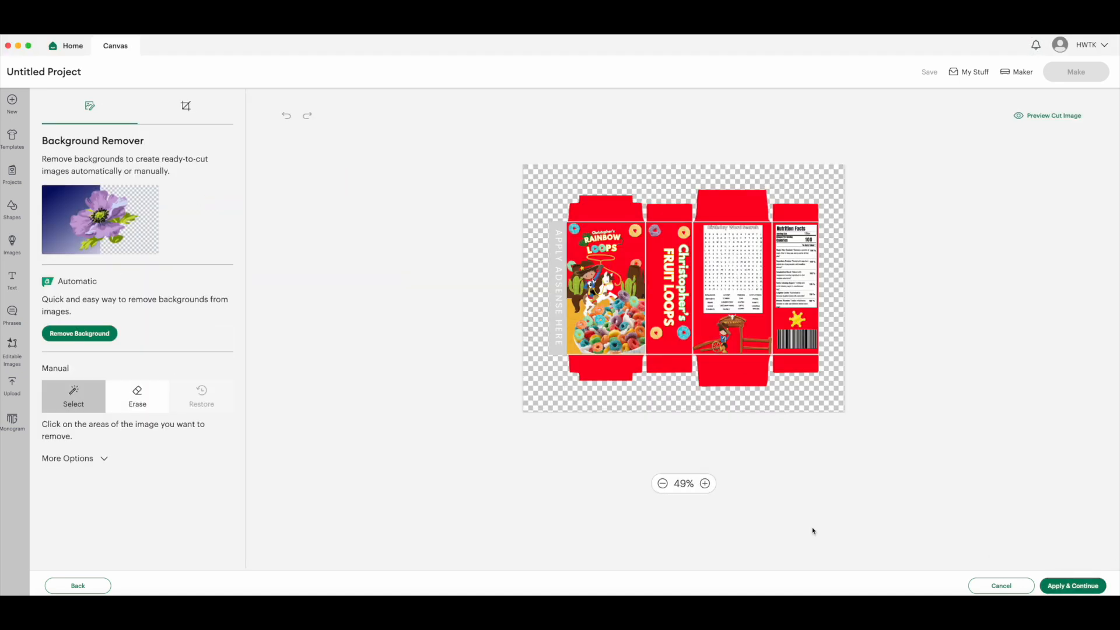
# - Keep the box's transparent background and upload it as a Print Then Cut image
pyautogui.click(1065, 586)
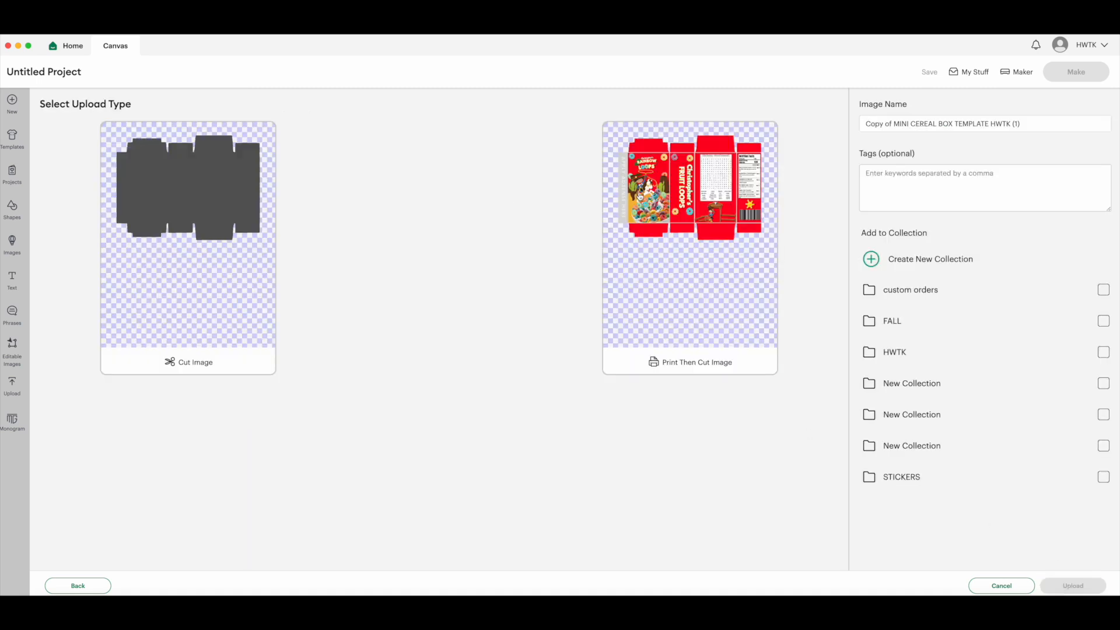
pyautogui.click(635, 202)
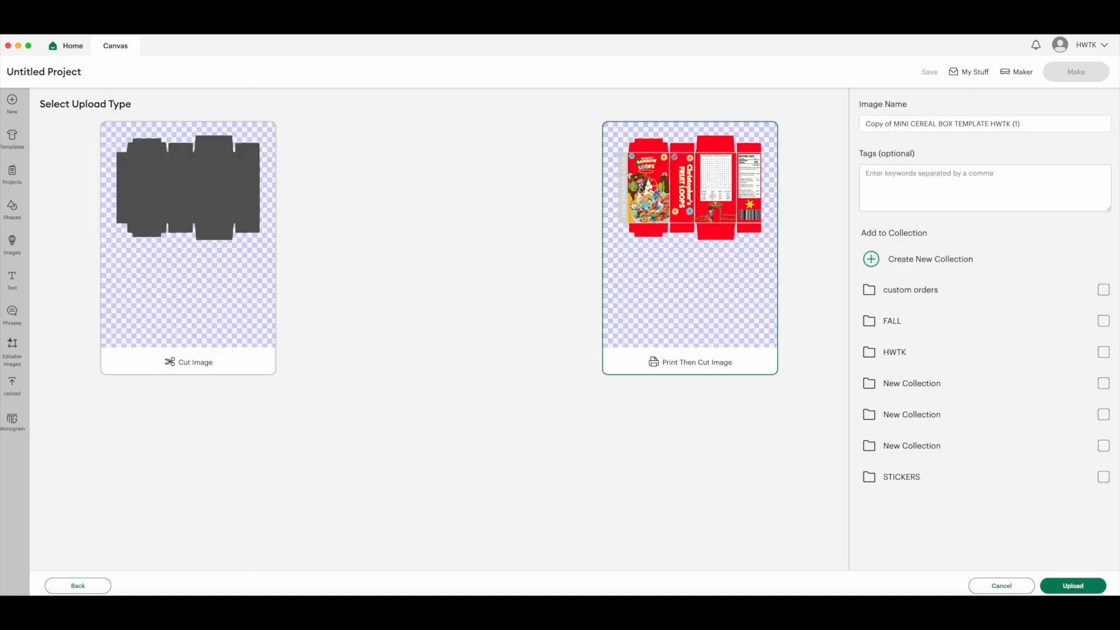
pyautogui.click(1068, 586)
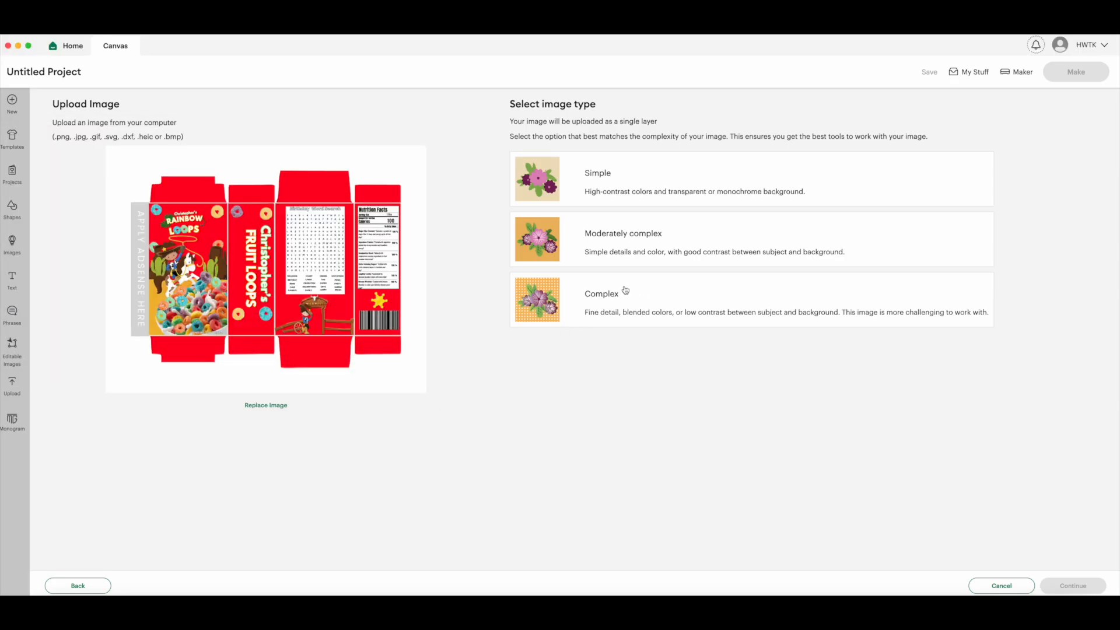
# - Set the white-background box image's type to Complex, remove its white background and apply the result
pyautogui.click(625, 290)
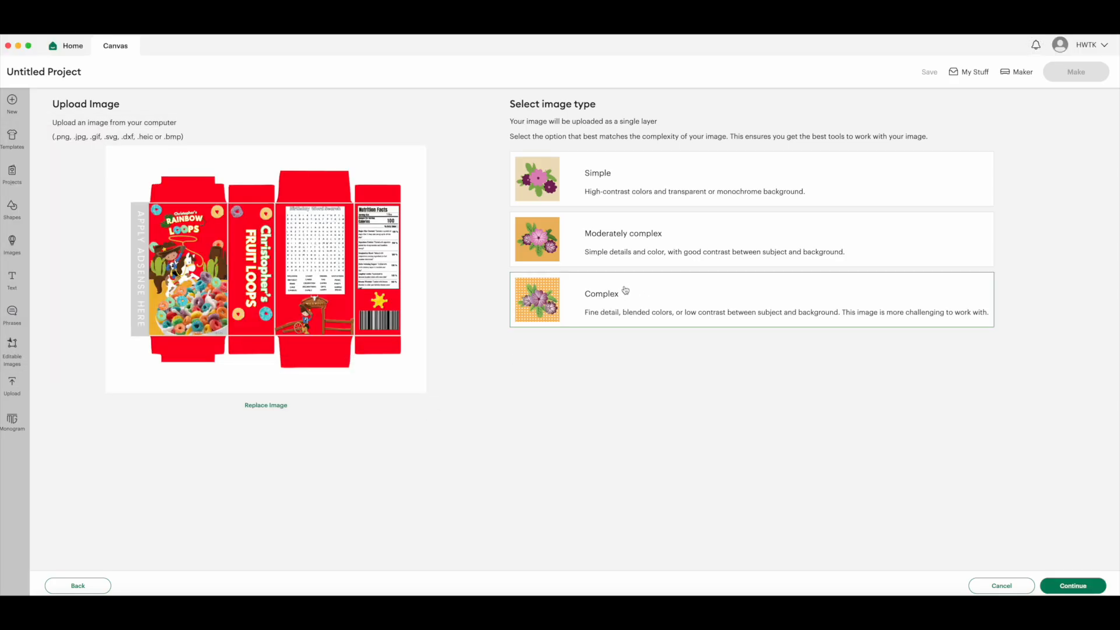
pyautogui.click(1073, 585)
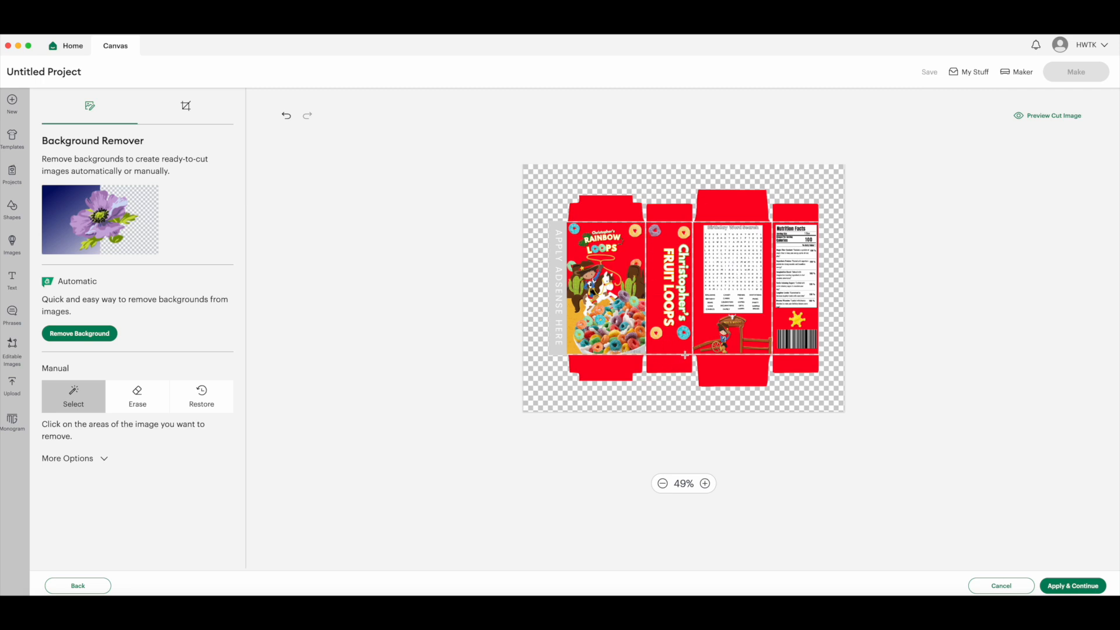
pyautogui.click(1069, 586)
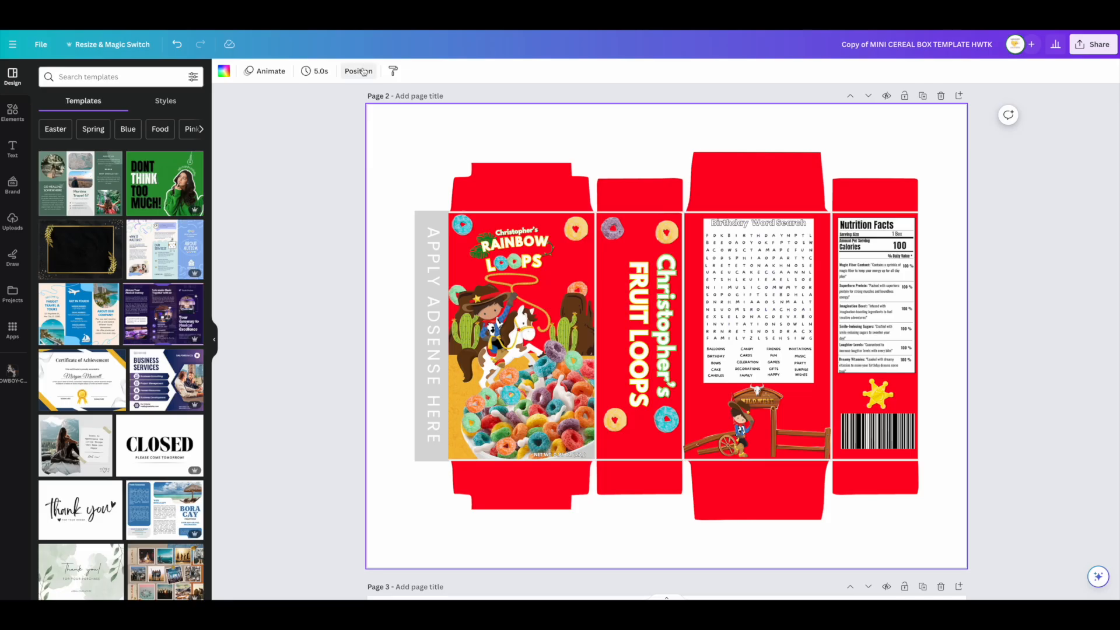
# - Switch to Canva and recolor the panel fold-line group on page 2 light red to blend with the box
pyautogui.click(363, 71)
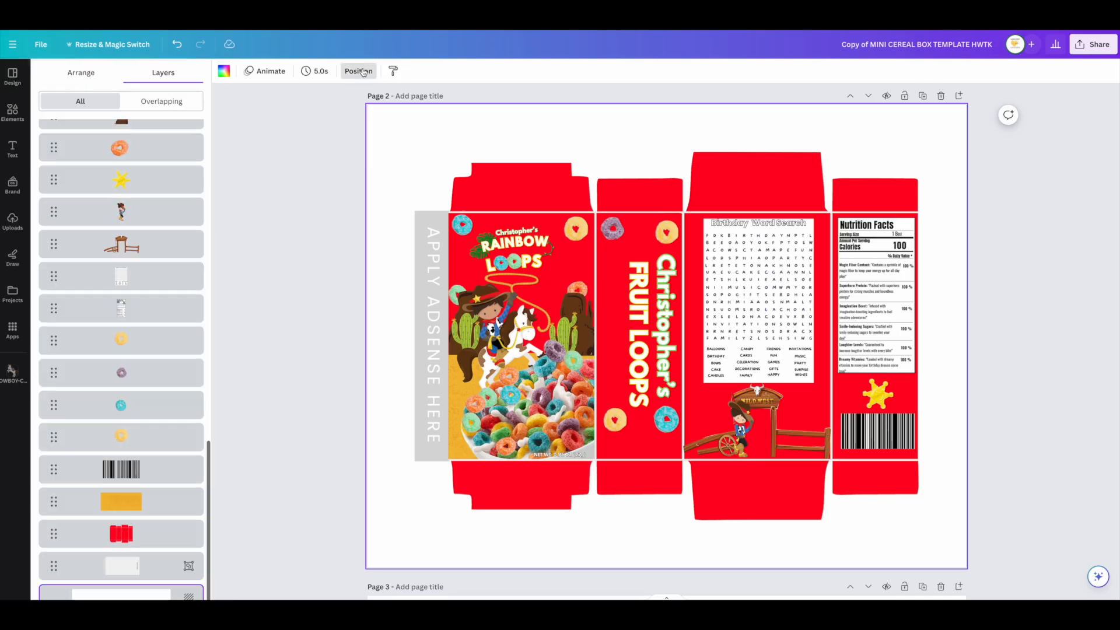
pyautogui.click(121, 563)
pyautogui.click(224, 71)
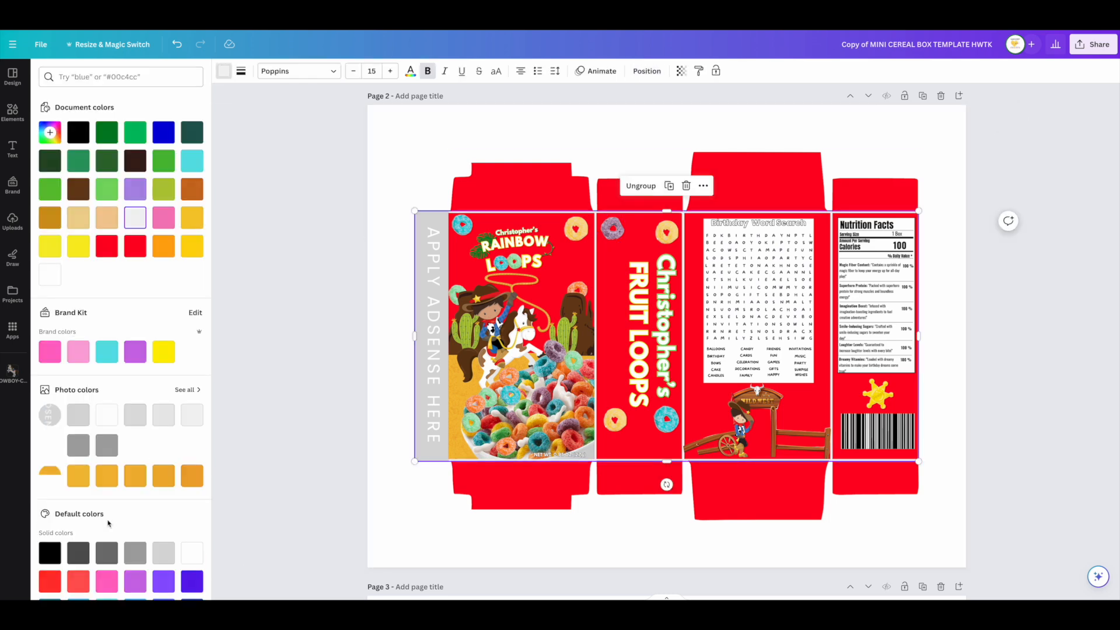
pyautogui.click(76, 582)
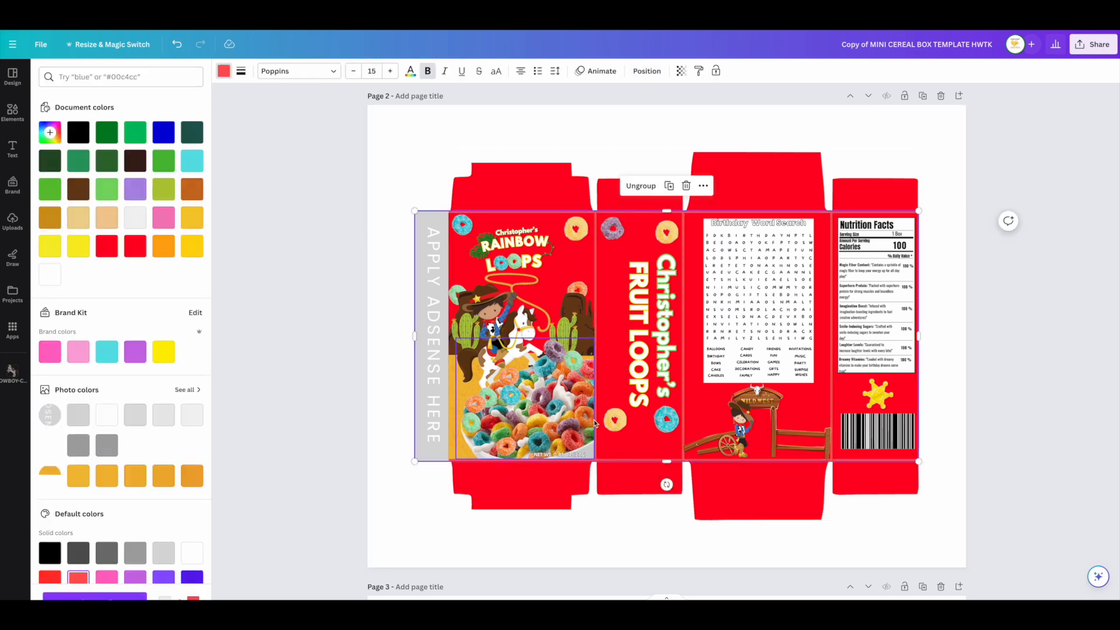
pyautogui.click(330, 378)
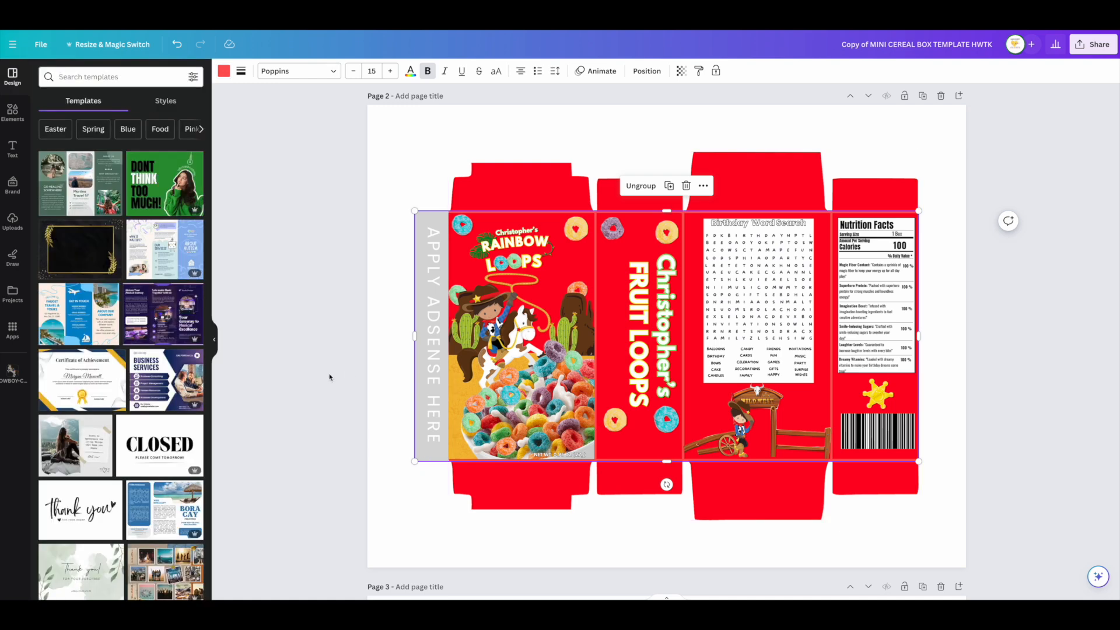
# - Export the design again with only the current page included in the download
pyautogui.click(1082, 47)
pyautogui.click(946, 301)
pyautogui.click(1013, 227)
pyautogui.click(962, 280)
pyautogui.click(1018, 388)
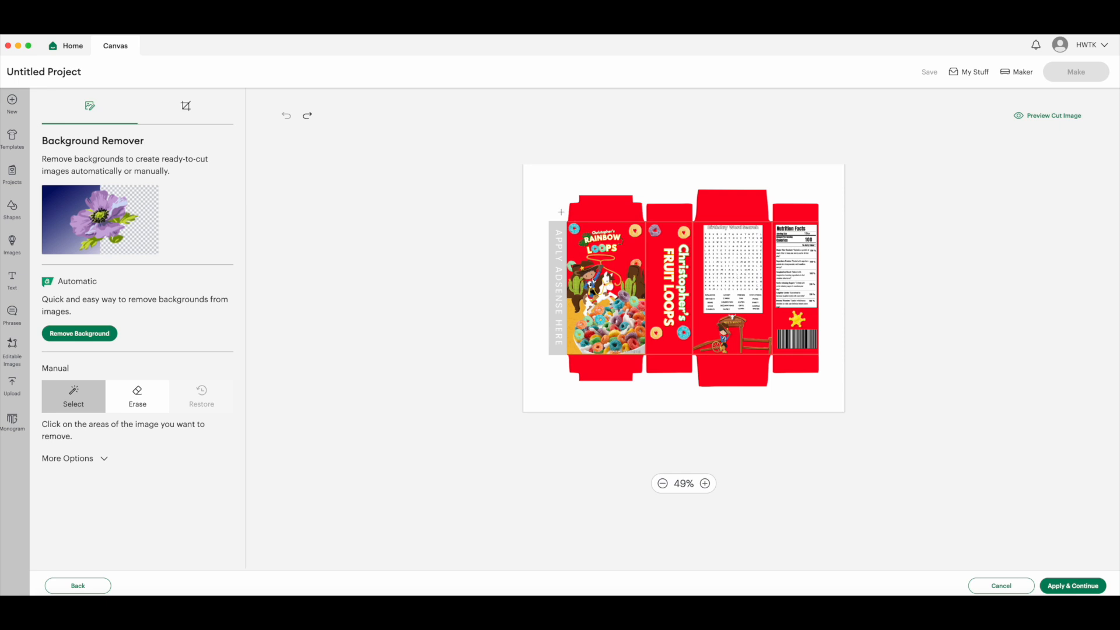
# - In Cricut Design Space, remove the white background around the box and upload it as a Print Then Cut image
pyautogui.click(560, 212)
pyautogui.click(1072, 585)
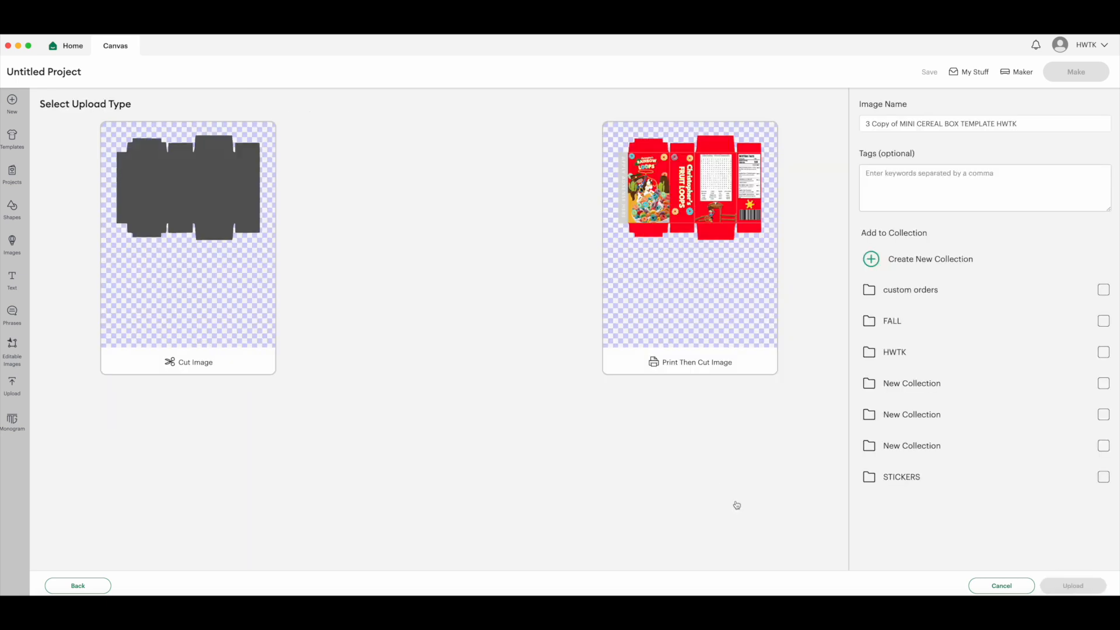
pyautogui.click(647, 217)
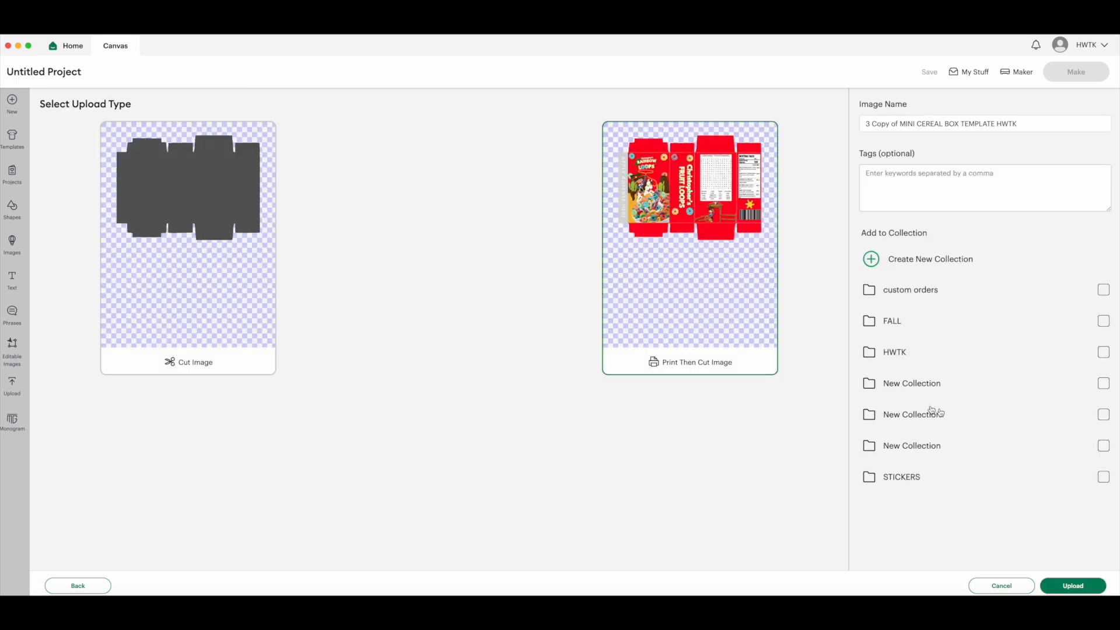
pyautogui.click(1070, 586)
# - Add the newly uploaded red cereal box image to the canvas
pyautogui.click(90, 357)
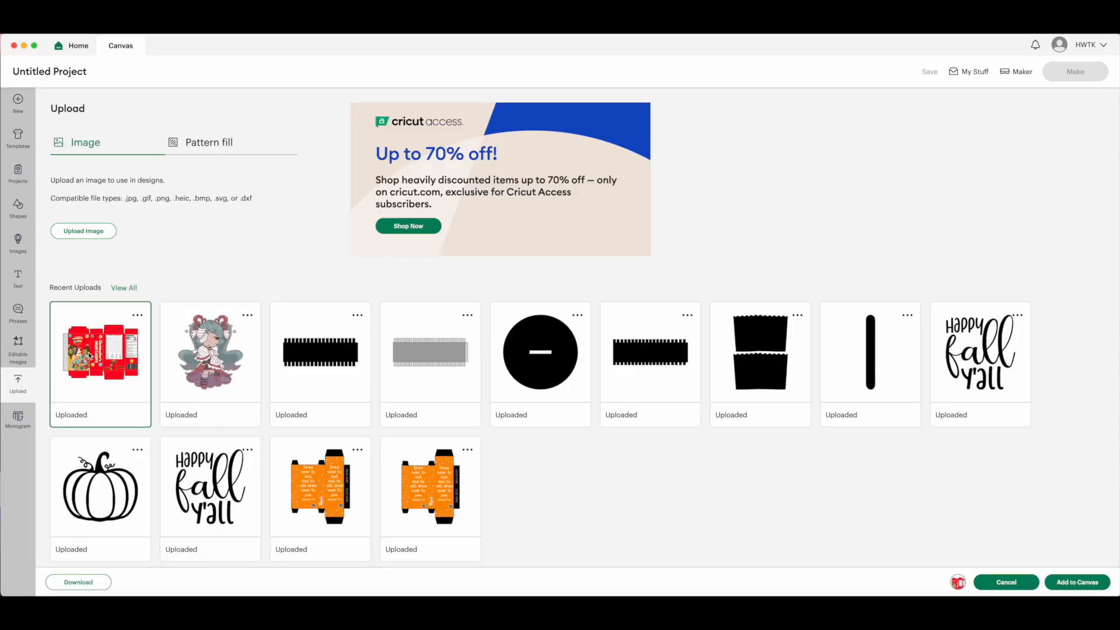
pyautogui.click(1077, 582)
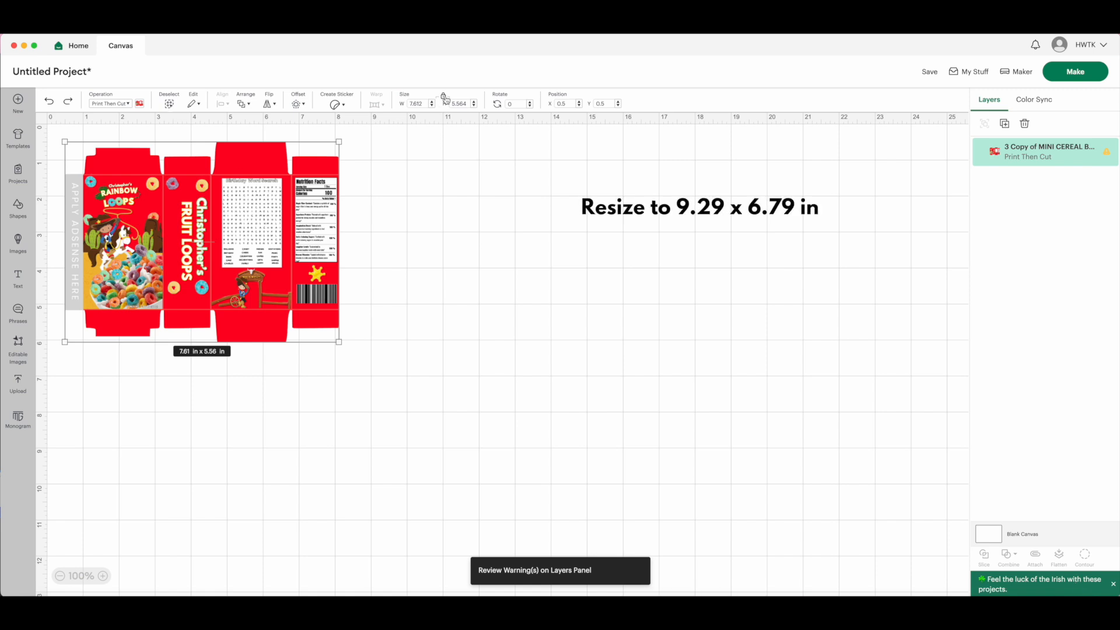
# - Resize the cereal box image to 9.26 in wide and 6.78 in high
pyautogui.doubleClick(417, 104)
pyautogui.write('9')
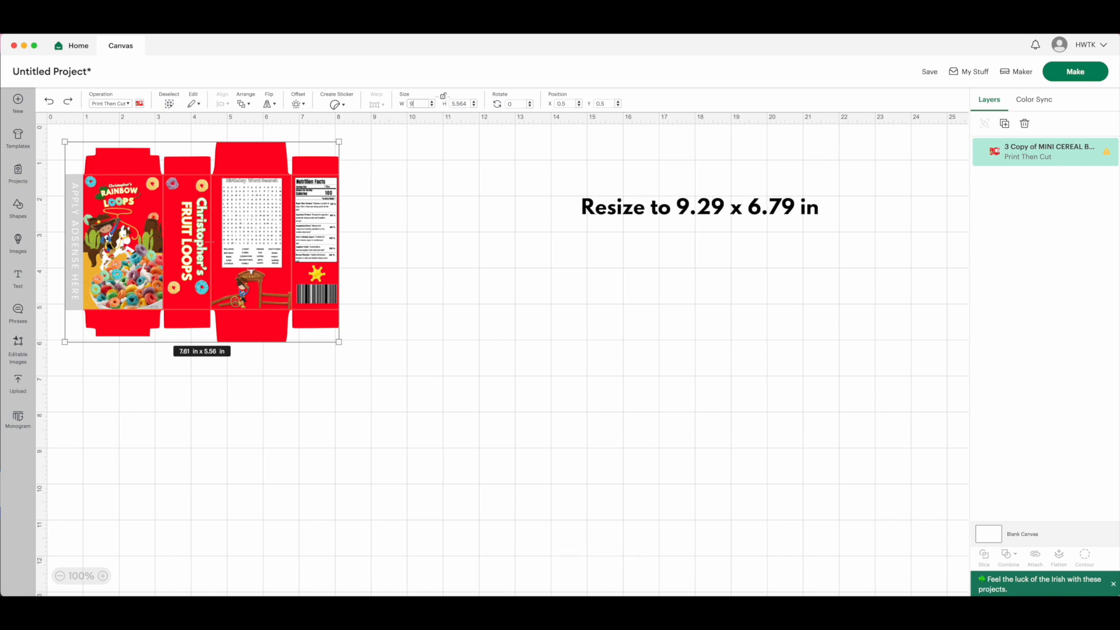
pyautogui.write('.26')
pyautogui.press('Tab')
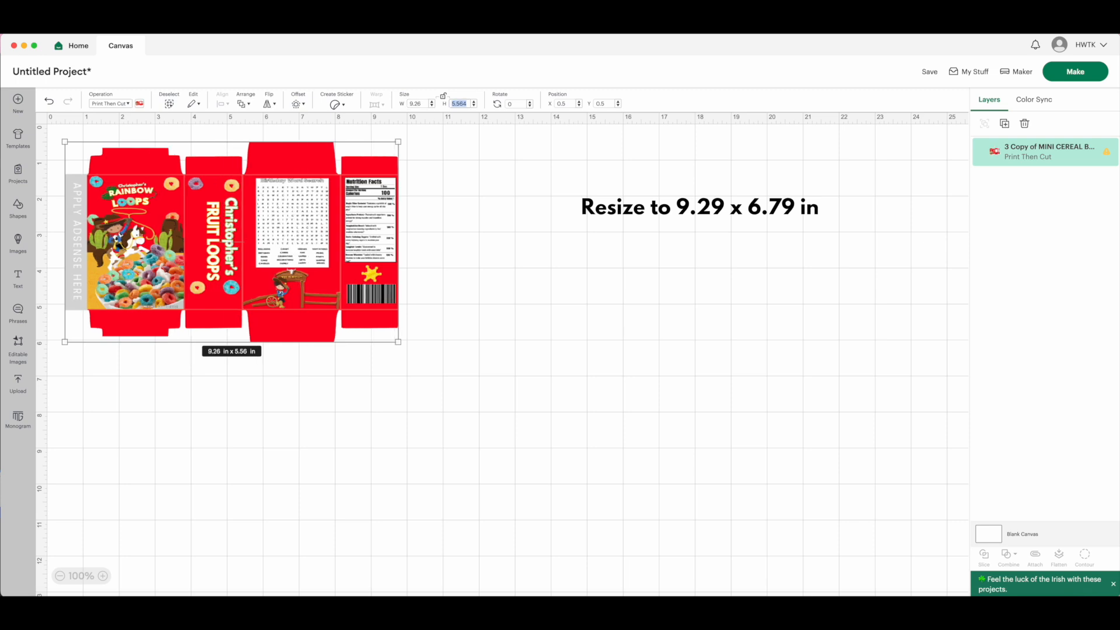
pyautogui.write('6.78')
pyautogui.press('Tab')
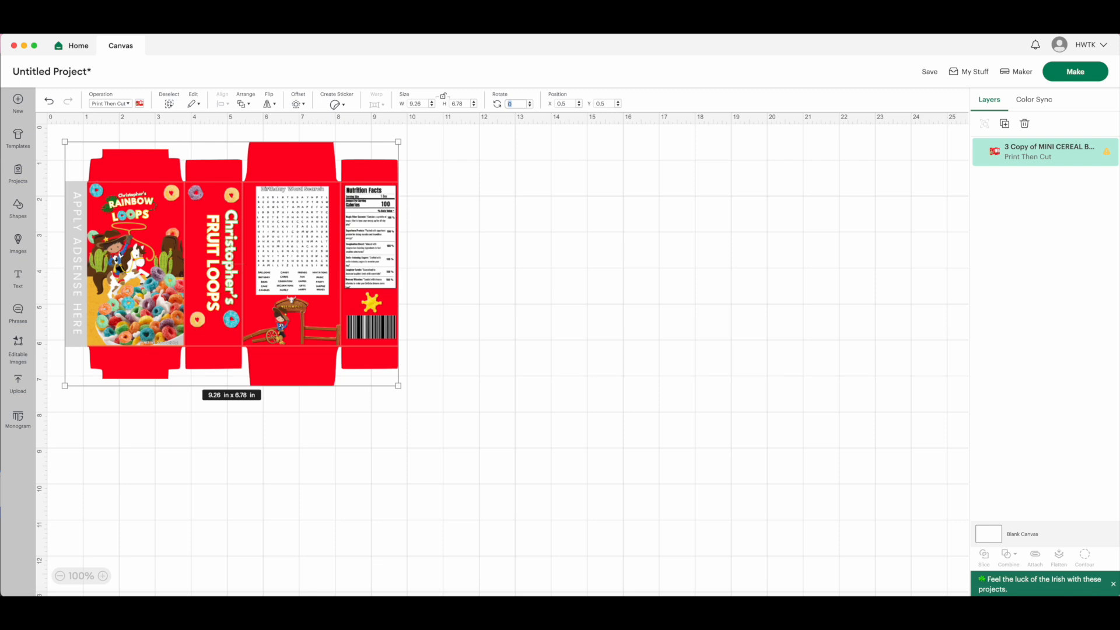
# - Add a vertical score line about 4.72 in long at the glue flap fold and place copies on the three other vertical panel folds
pyautogui.click(18, 207)
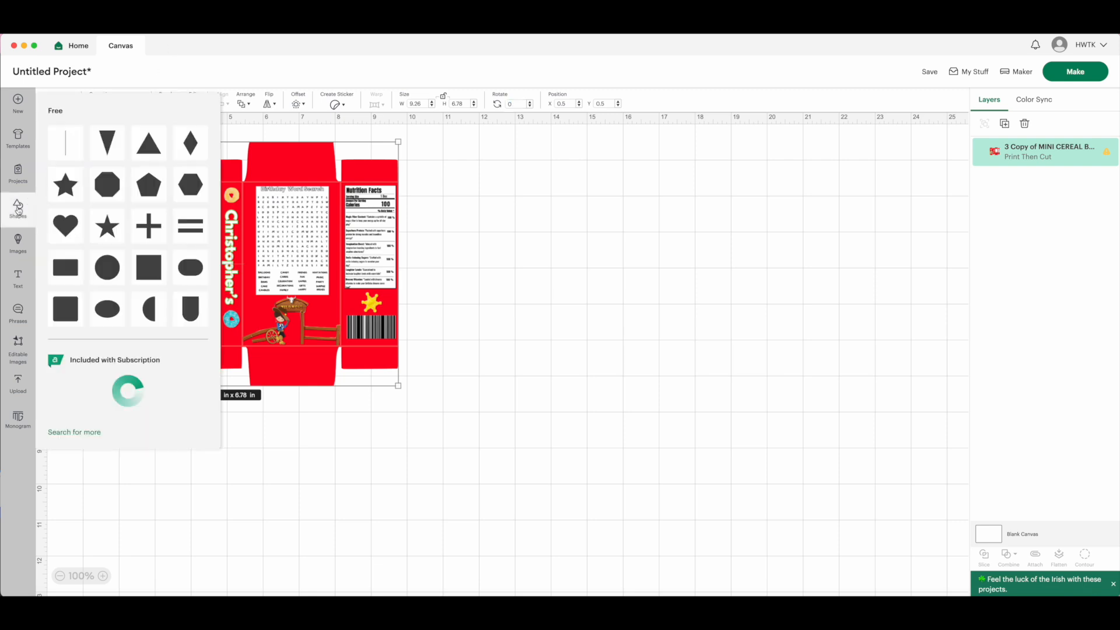
pyautogui.click(68, 145)
pyautogui.moveTo(85, 227); pyautogui.dragTo(86, 352)
pyautogui.press('super+d')
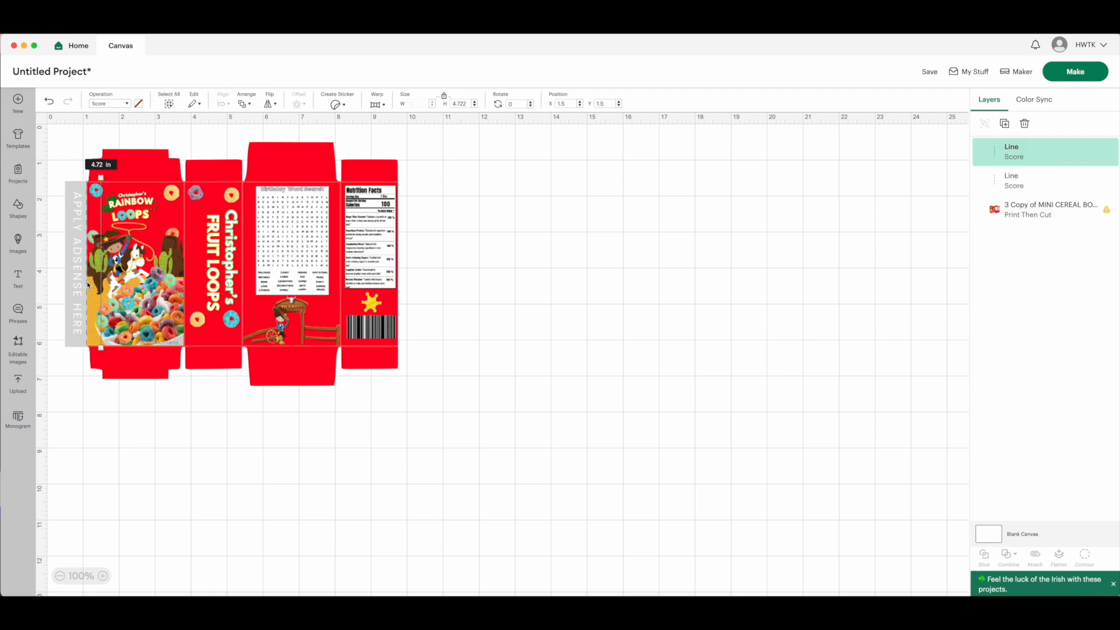
pyautogui.hscroll(1, 87, 285)
pyautogui.moveTo(88, 285); pyautogui.dragTo(171, 285)
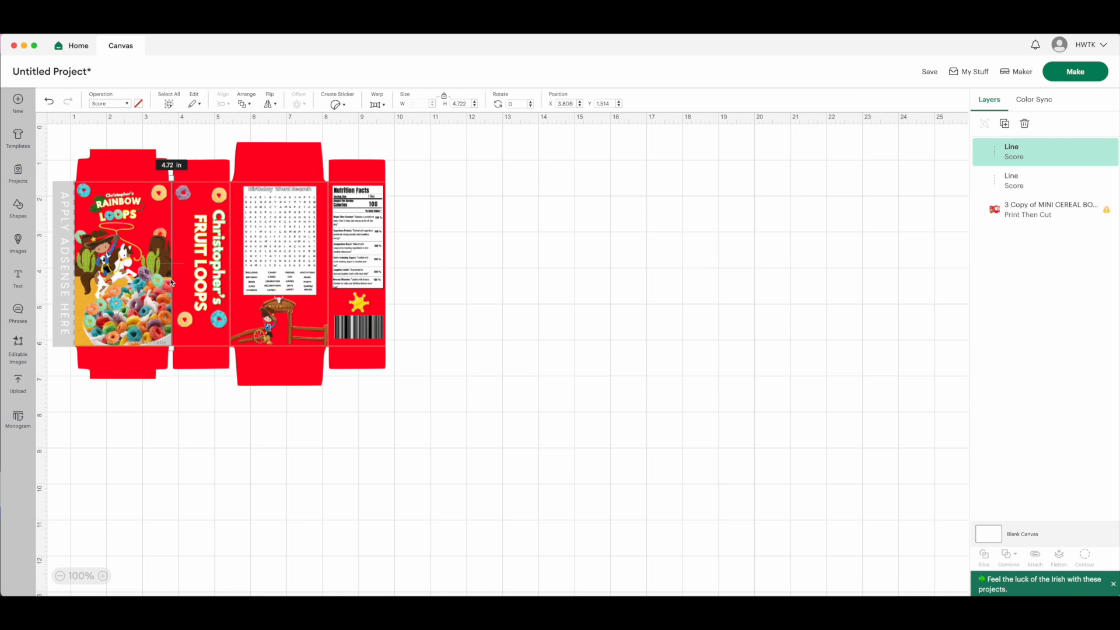
pyautogui.press('super+d')
pyautogui.moveTo(65, 233); pyautogui.dragTo(229, 259)
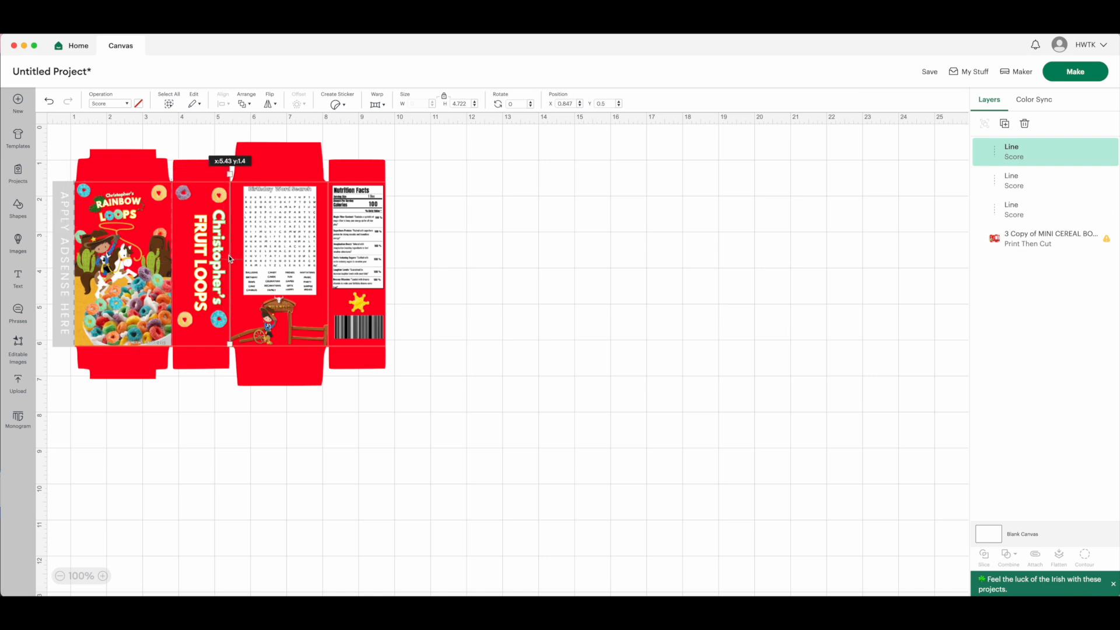
pyautogui.press('super+d')
pyautogui.moveTo(86, 228); pyautogui.dragTo(327, 231)
# - Add another score line, about 8.63 in long, rotated to horizontal and aligned with the upper fold across all panels
pyautogui.click(18, 207)
pyautogui.click(73, 149)
pyautogui.moveTo(69, 175); pyautogui.dragTo(484, 207)
pyautogui.moveTo(487, 163); pyautogui.dragTo(411, 214)
pyautogui.moveTo(484, 217); pyautogui.dragTo(387, 206)
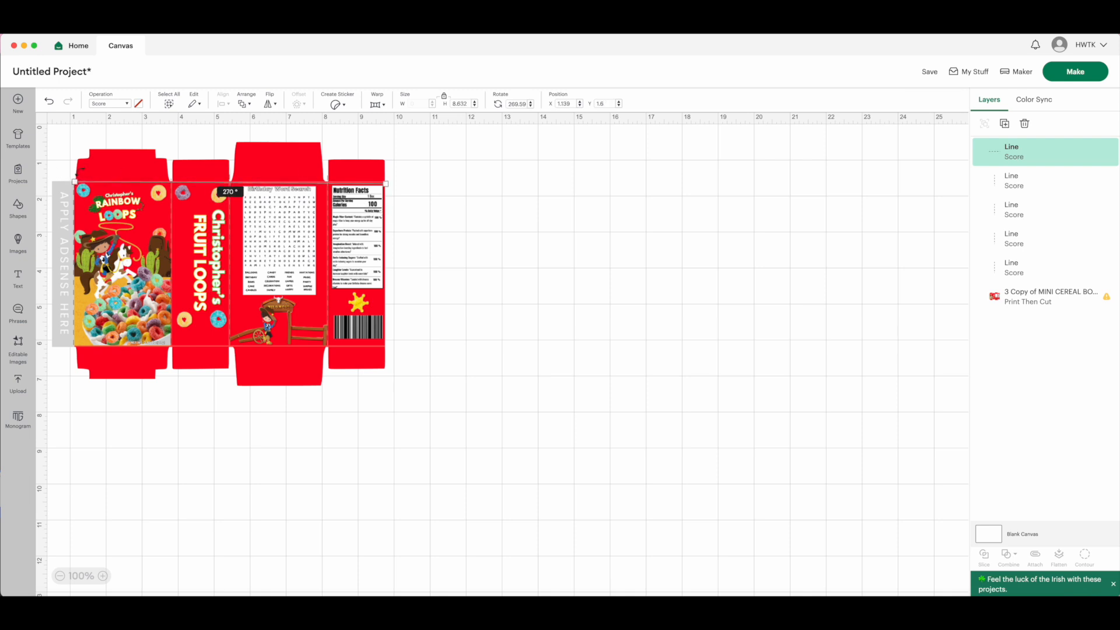
pyautogui.click(146, 139)
pyautogui.click(199, 186)
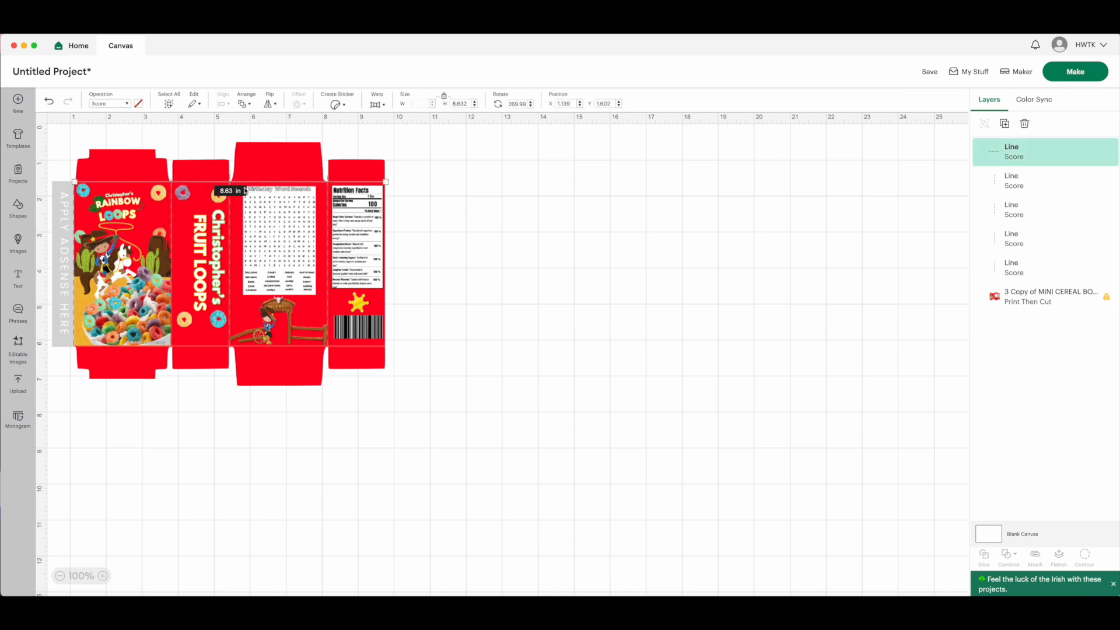
# - Duplicate the horizontal score line and place the copy along the lower fold of the panels
pyautogui.press('super+d')
pyautogui.moveTo(140, 185); pyautogui.dragTo(139, 348)
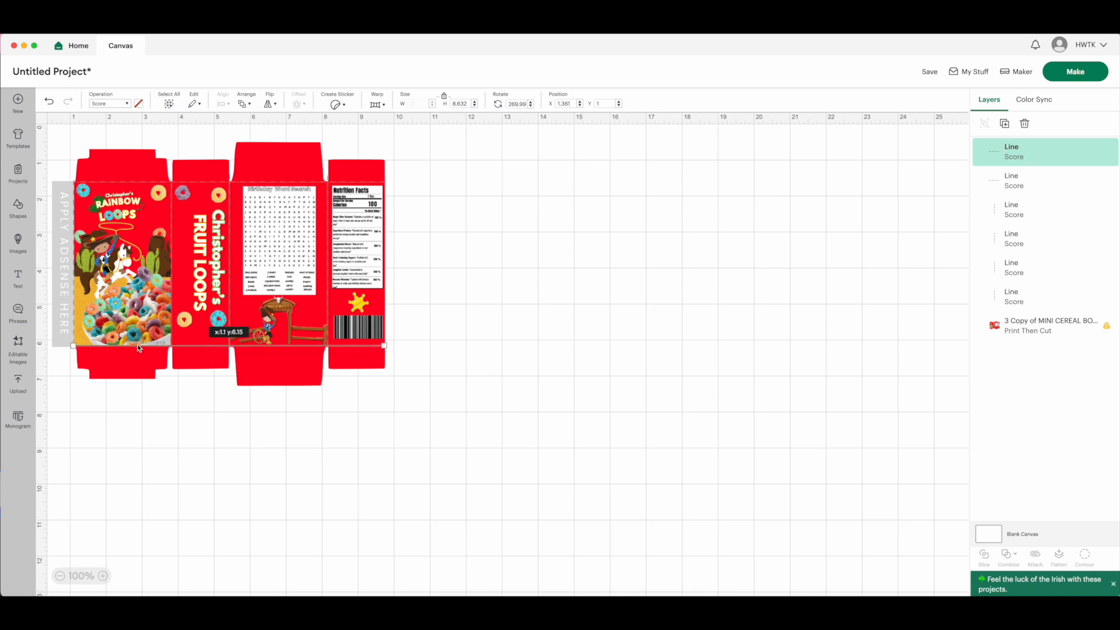
pyautogui.click(508, 335)
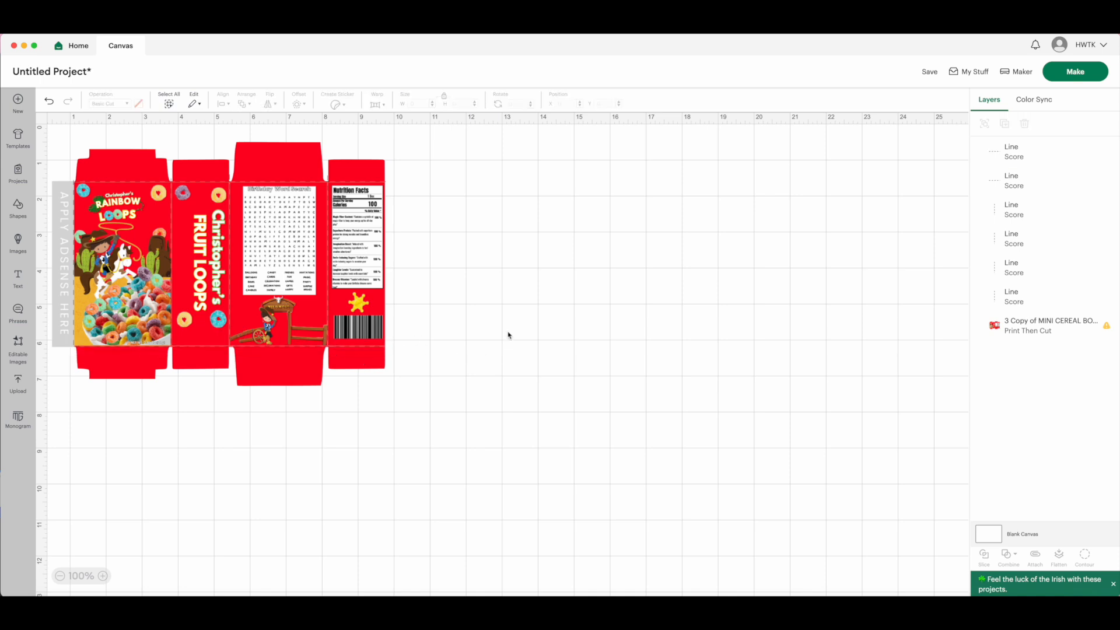
# - Attach all the score lines to the cereal box image
pyautogui.moveTo(432, 161); pyautogui.dragTo(47, 417)
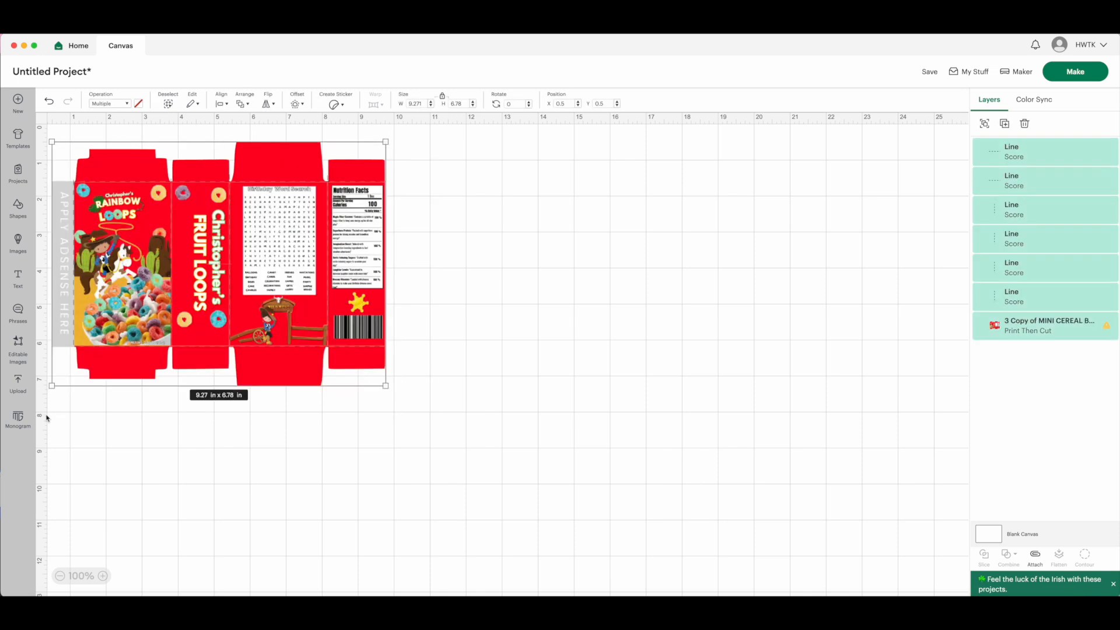
pyautogui.click(1035, 557)
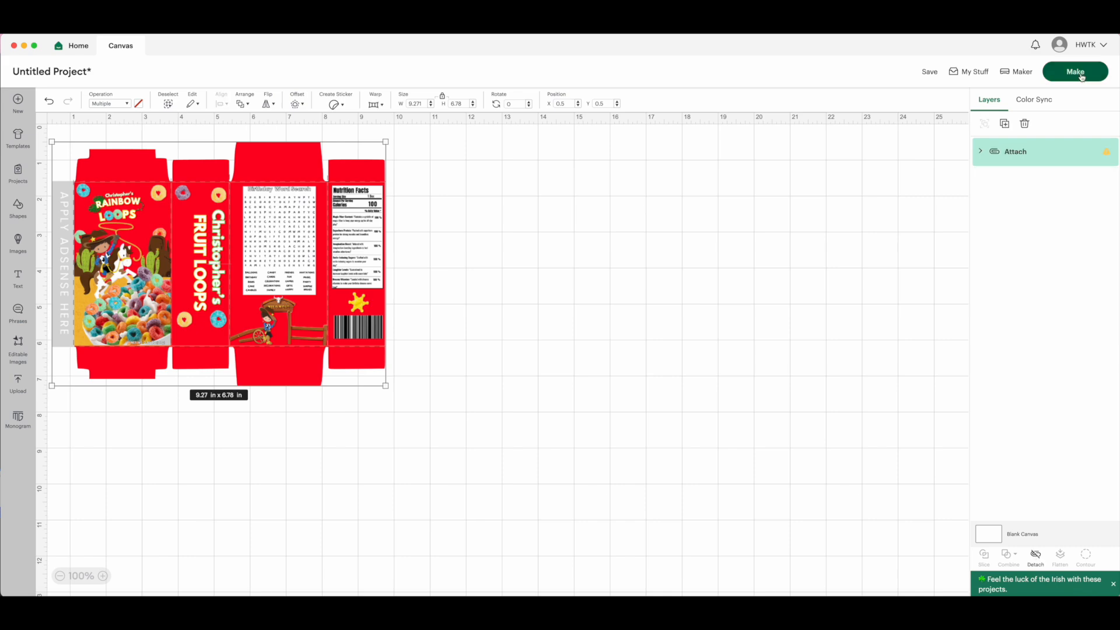
# - Save the project and proceed to make it, choosing Maker : 9354 Bluetooth as the machine
pyautogui.click(1079, 73)
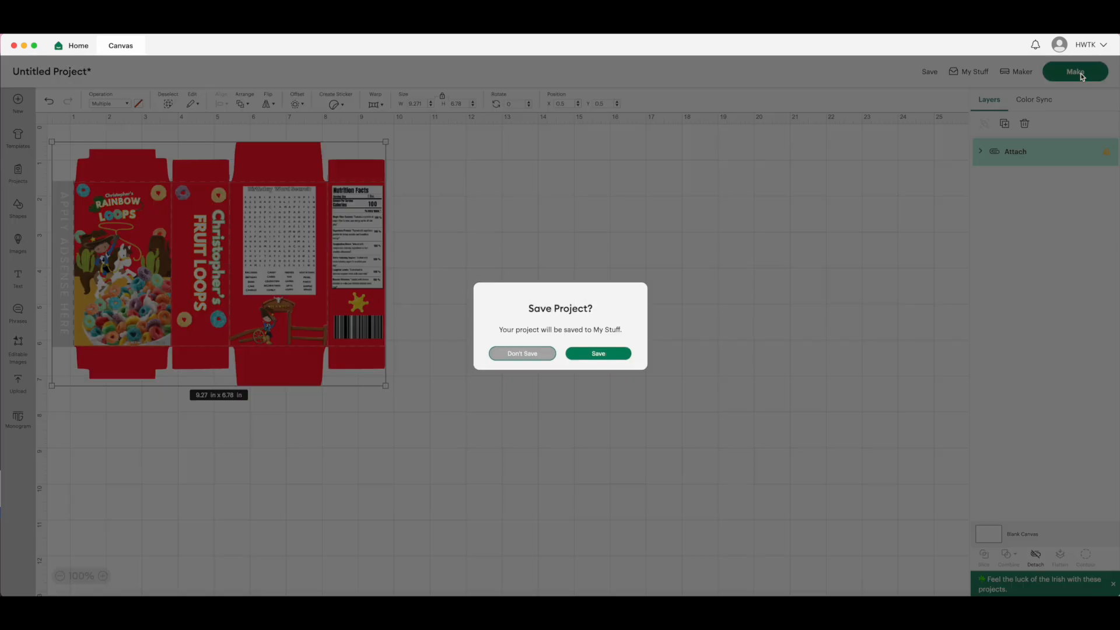
pyautogui.click(600, 354)
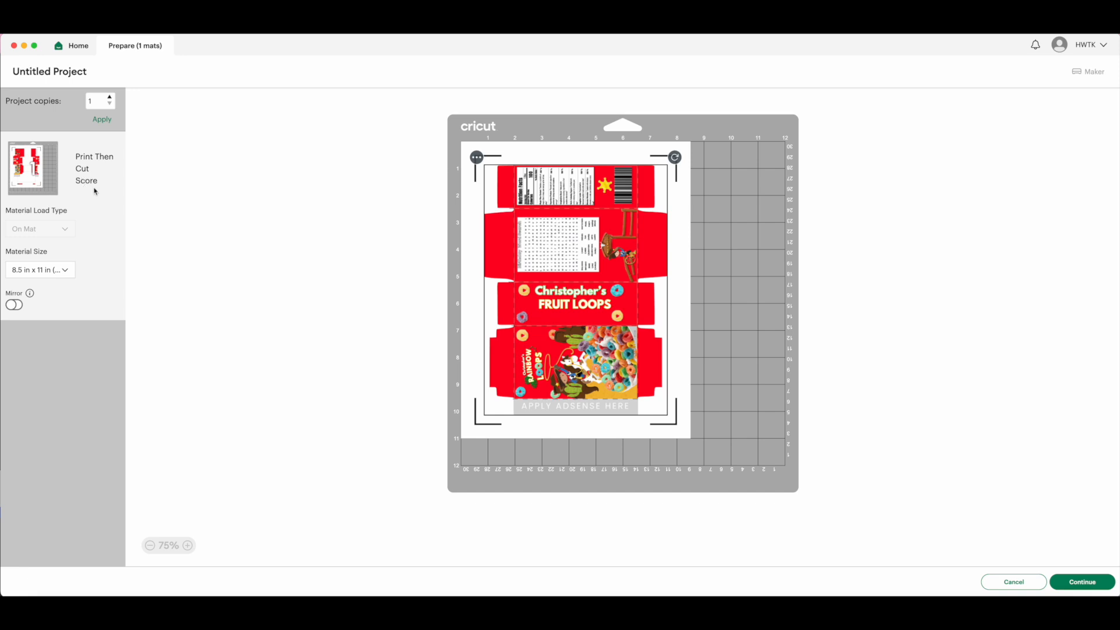
pyautogui.click(1082, 581)
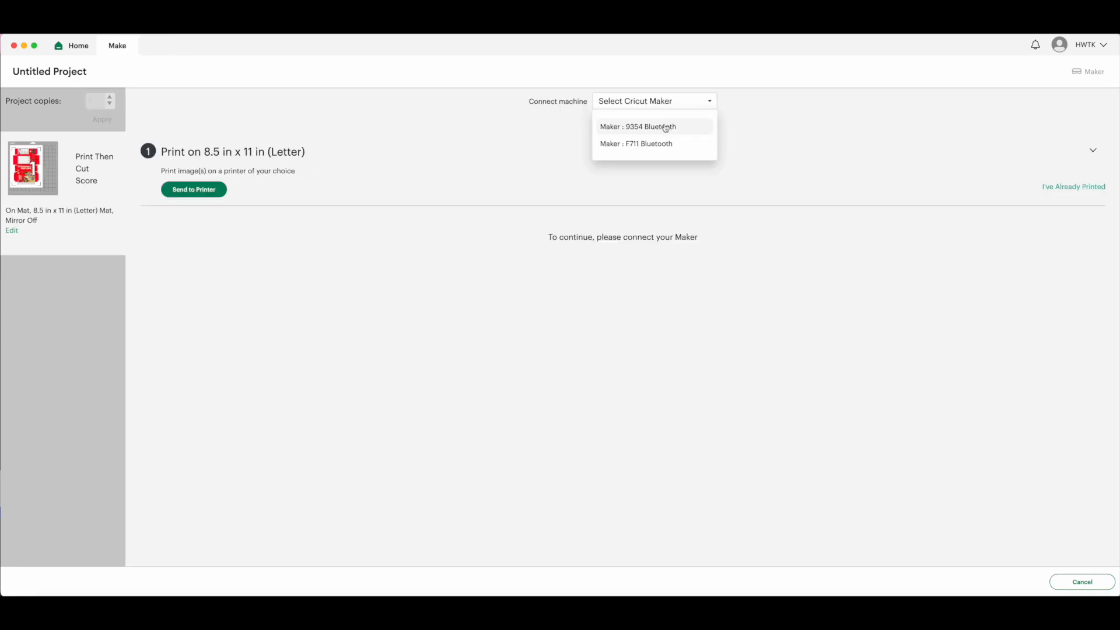
pyautogui.click(665, 127)
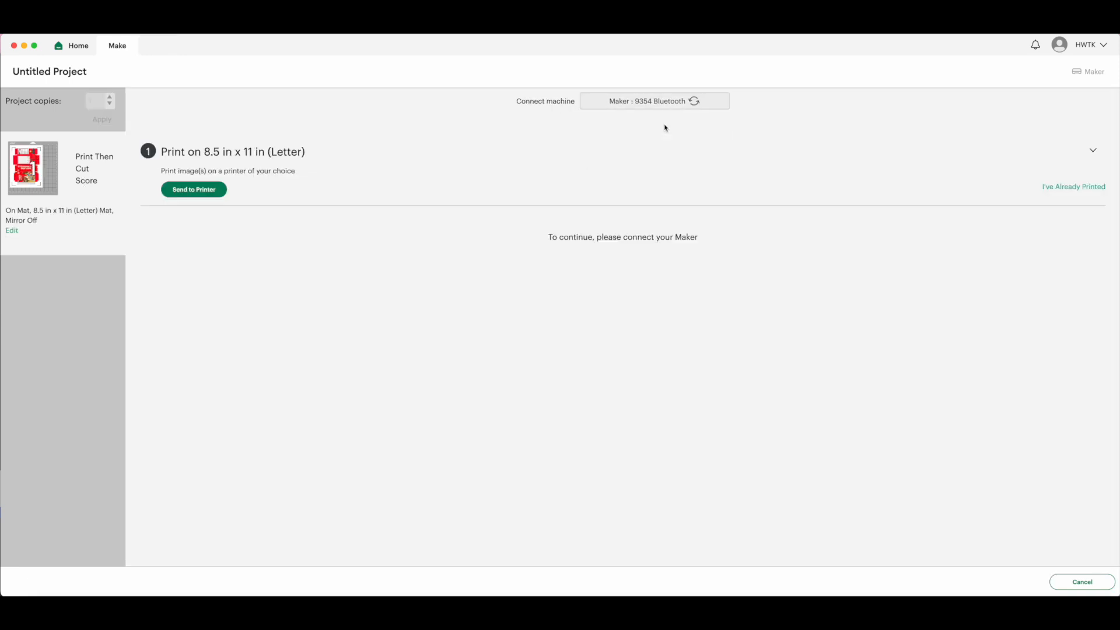
# - Send the box to the EPSON ET-8550 Series 2 printer with Add Bleed off and Use System Dialog on
pyautogui.click(202, 192)
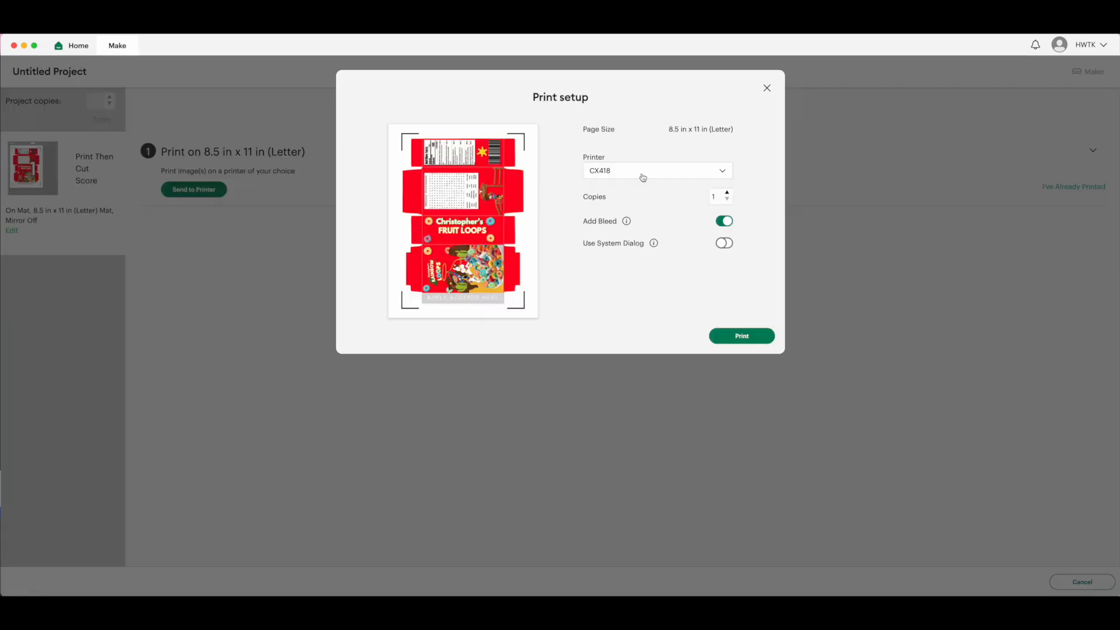
pyautogui.click(640, 171)
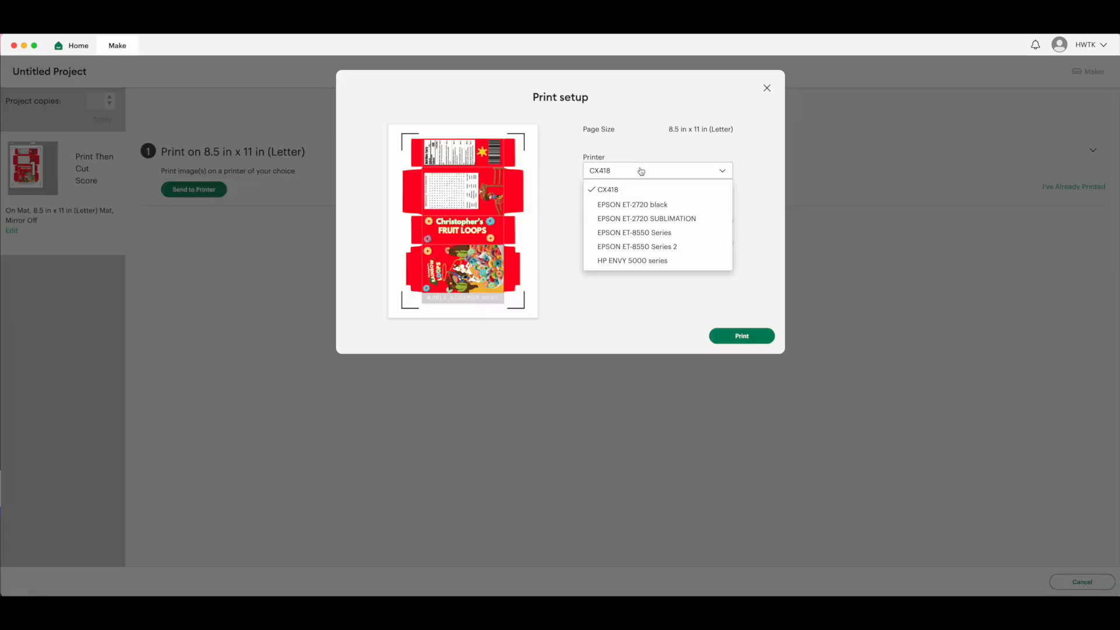
pyautogui.click(656, 246)
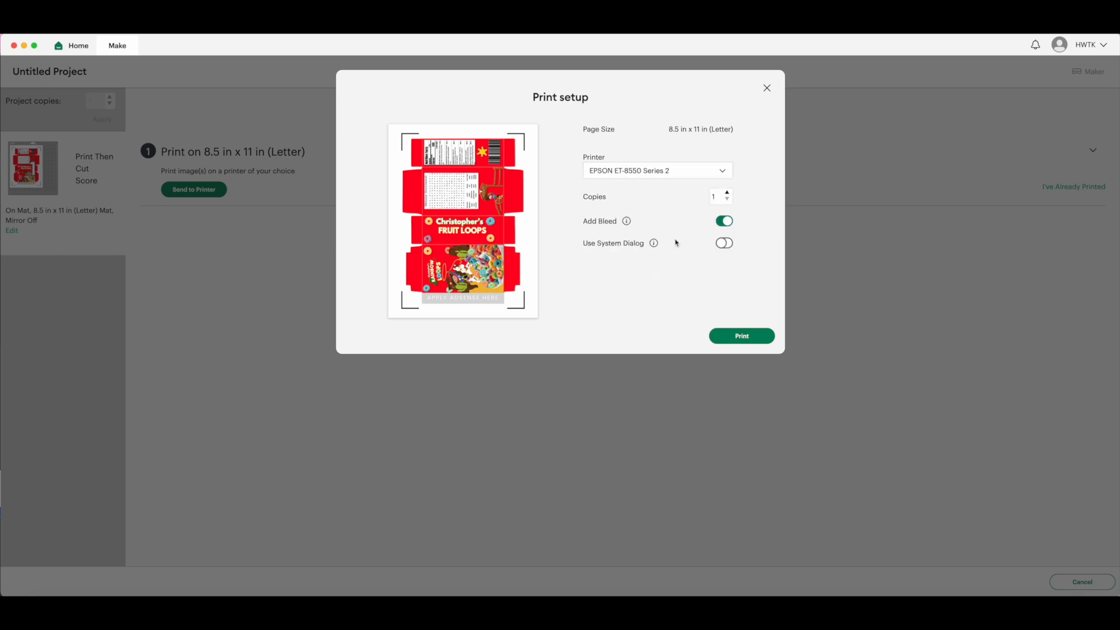
pyautogui.click(724, 221)
pyautogui.click(727, 245)
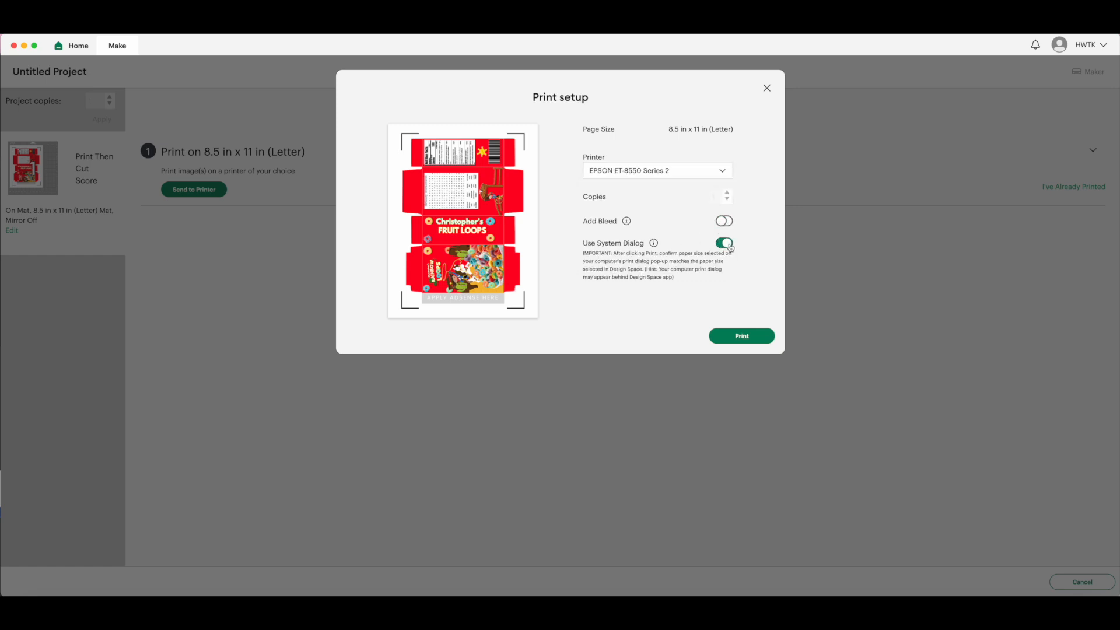
pyautogui.click(753, 338)
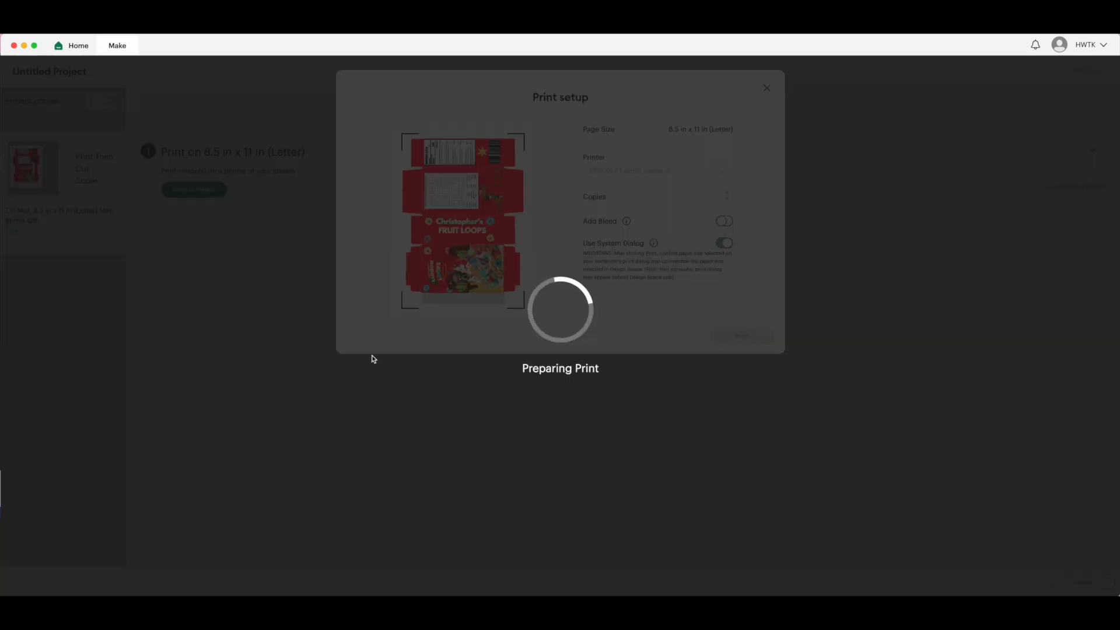
# - In the system print dialog, set the media type to Photo Glossy Paper and print the page
pyautogui.click(24, 45)
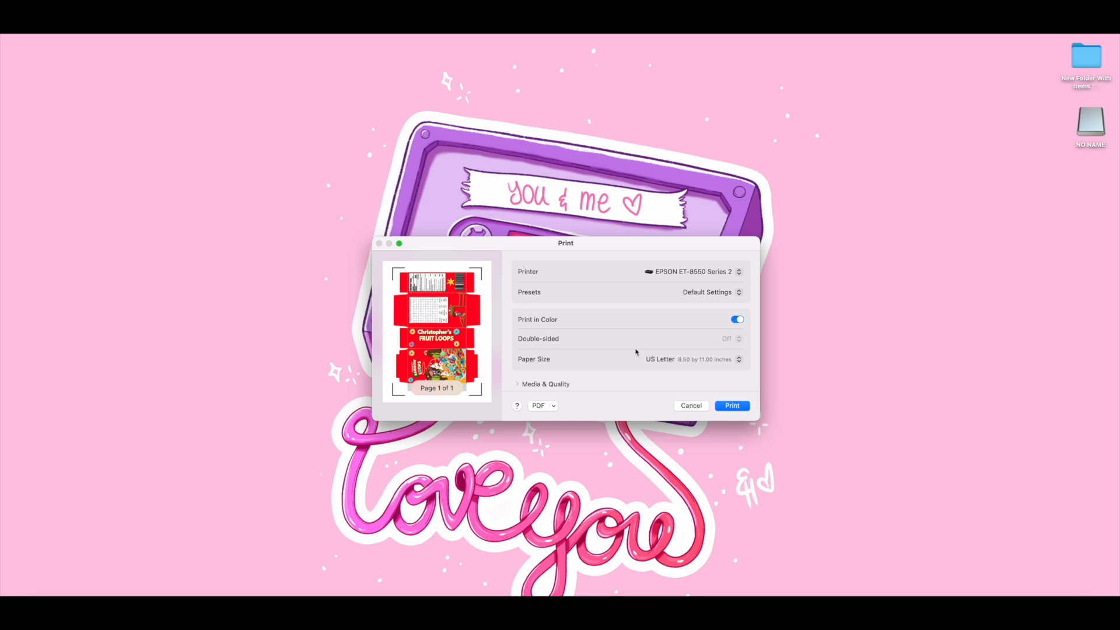
pyautogui.scroll(-2, 635, 352)
pyautogui.click(518, 344)
pyautogui.scroll(-2, 687, 370)
pyautogui.click(713, 345)
pyautogui.click(721, 410)
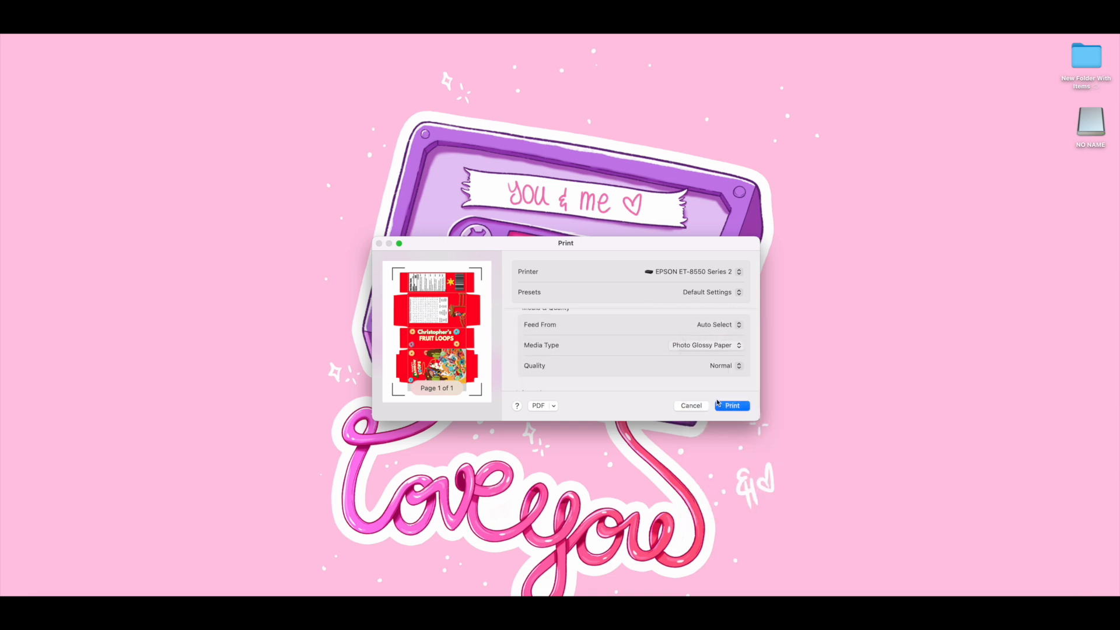
pyautogui.click(732, 405)
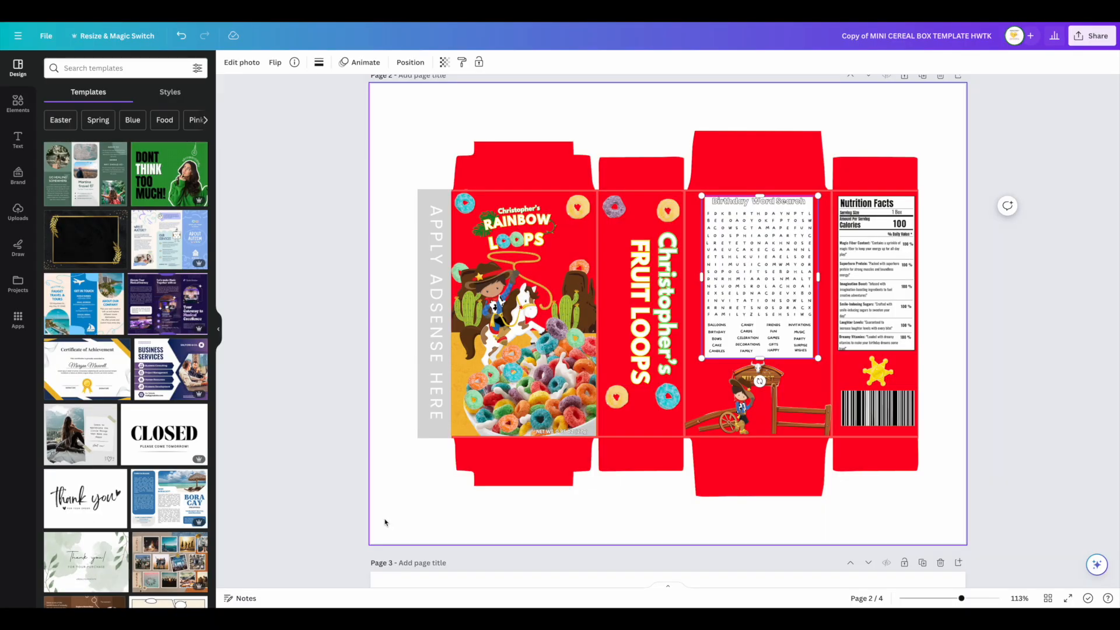
# - In Canva, delete the word search, the nutrition facts label and the barcode from the box on page 2
pyautogui.click(385, 520)
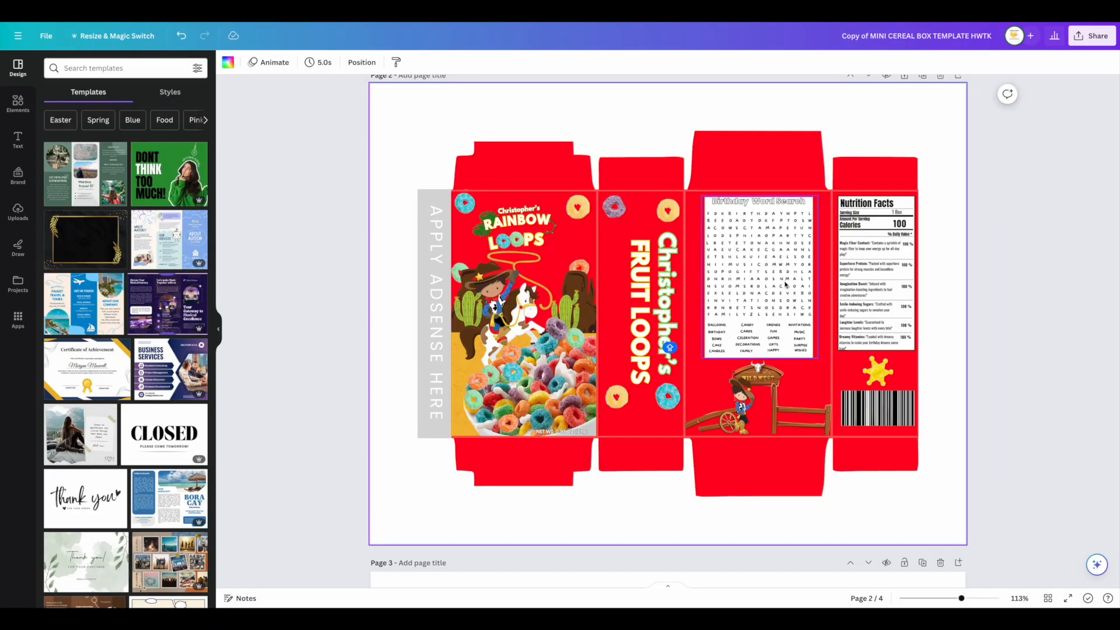
pyautogui.click(749, 276)
pyautogui.press('Delete')
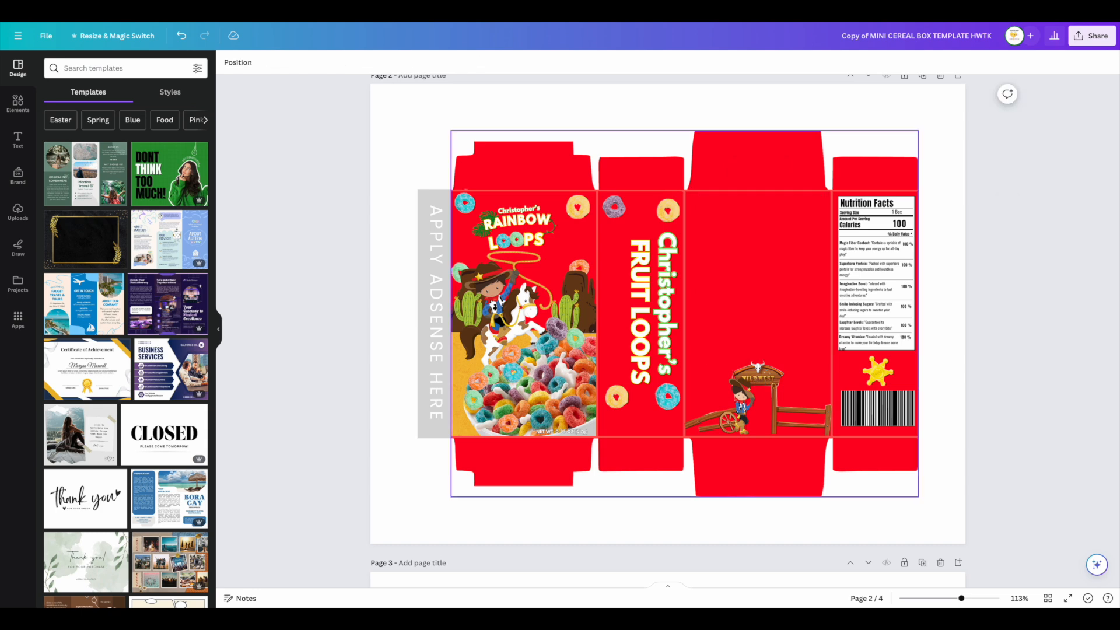
pyautogui.click(849, 264)
pyautogui.press('Delete')
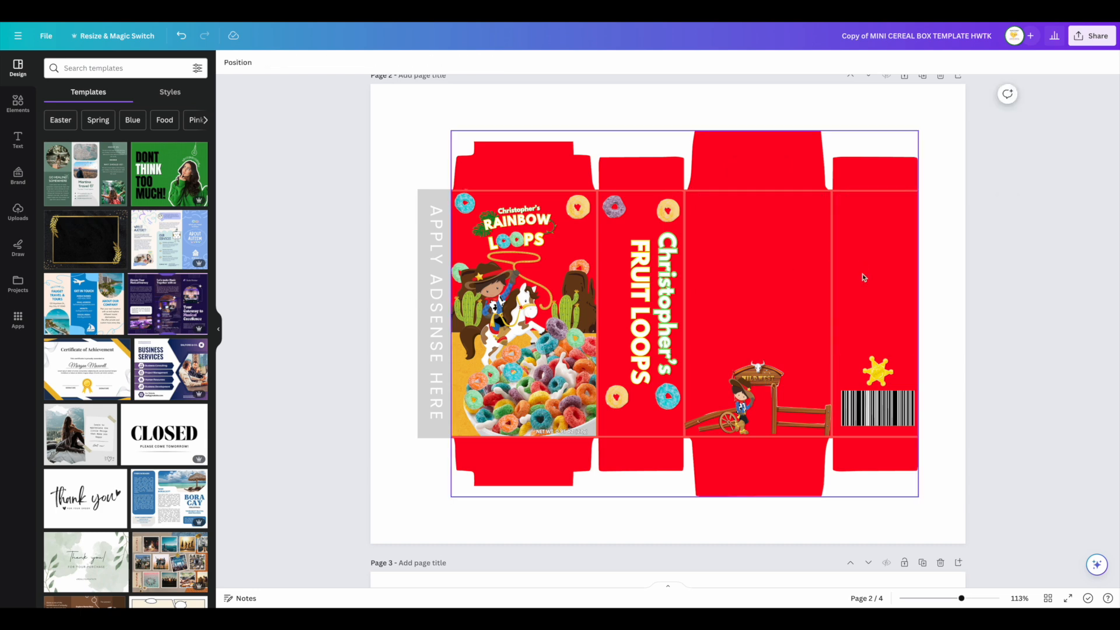
pyautogui.click(855, 419)
pyautogui.press('Delete')
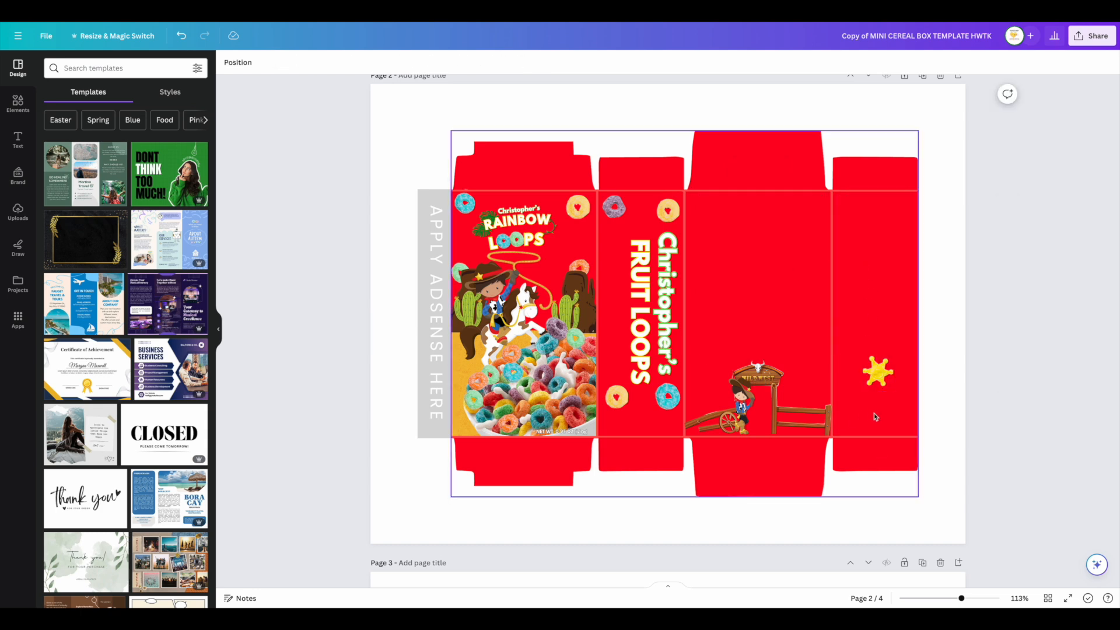
# - Download only page 2 as a PNG with a transparent background
pyautogui.click(1091, 36)
pyautogui.click(991, 286)
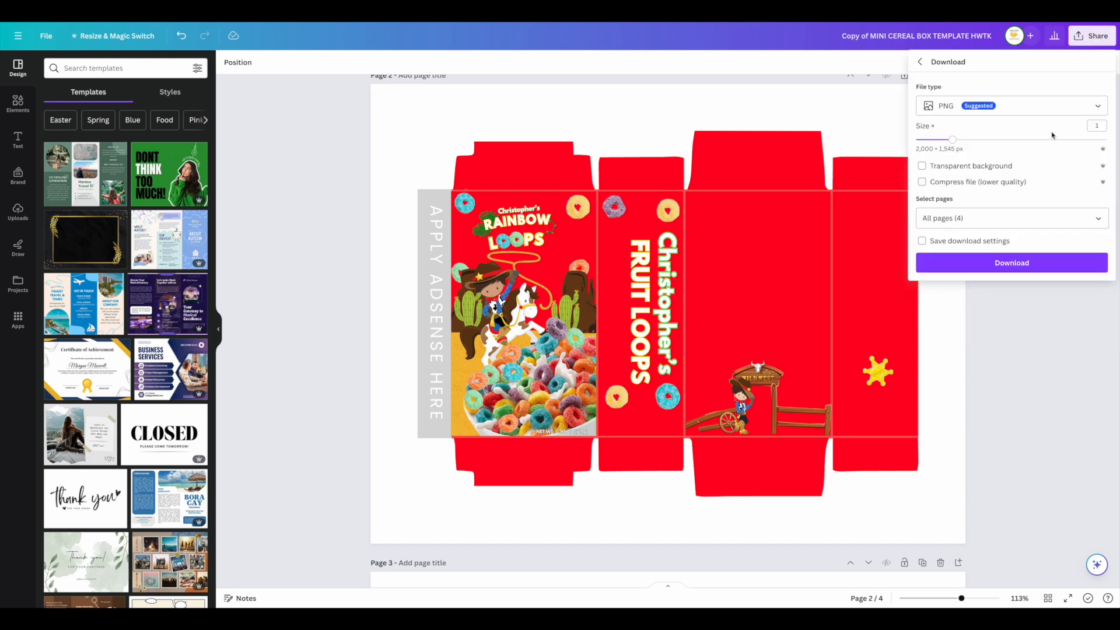
pyautogui.click(991, 218)
pyautogui.click(1095, 270)
pyautogui.click(1012, 376)
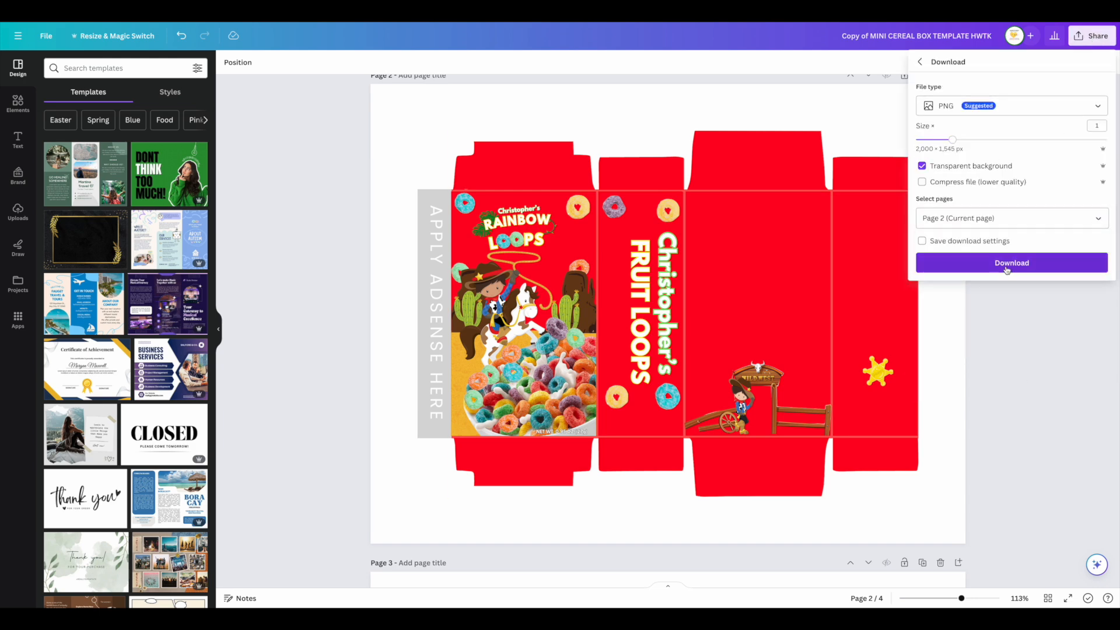
pyautogui.click(1011, 263)
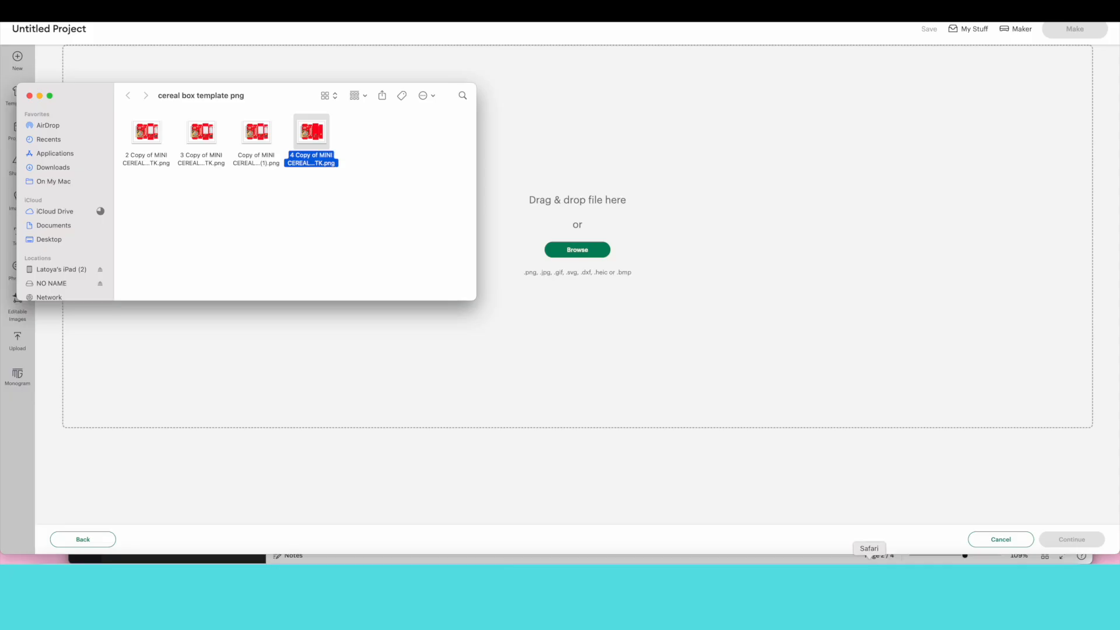
# - In Cricut Design Space, upload the "4 Copy of MINI CEREAL" PNG as a Print Then Cut image and add it to the canvas
pyautogui.moveTo(312, 132); pyautogui.dragTo(578, 250)
pyautogui.click(650, 263)
pyautogui.click(1071, 538)
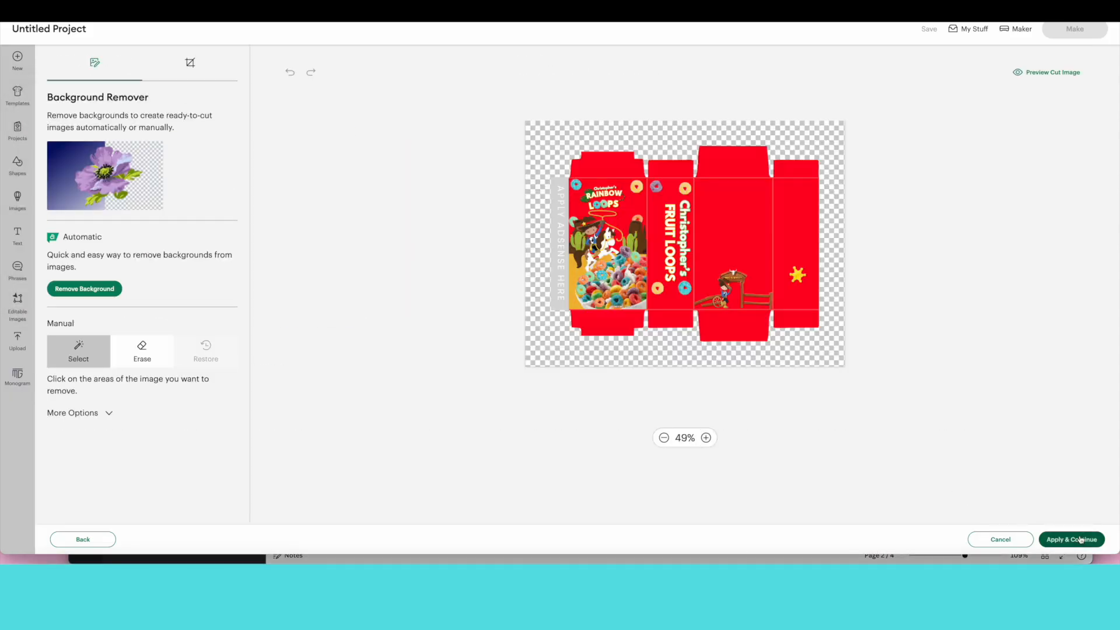
pyautogui.click(1070, 538)
pyautogui.click(1070, 539)
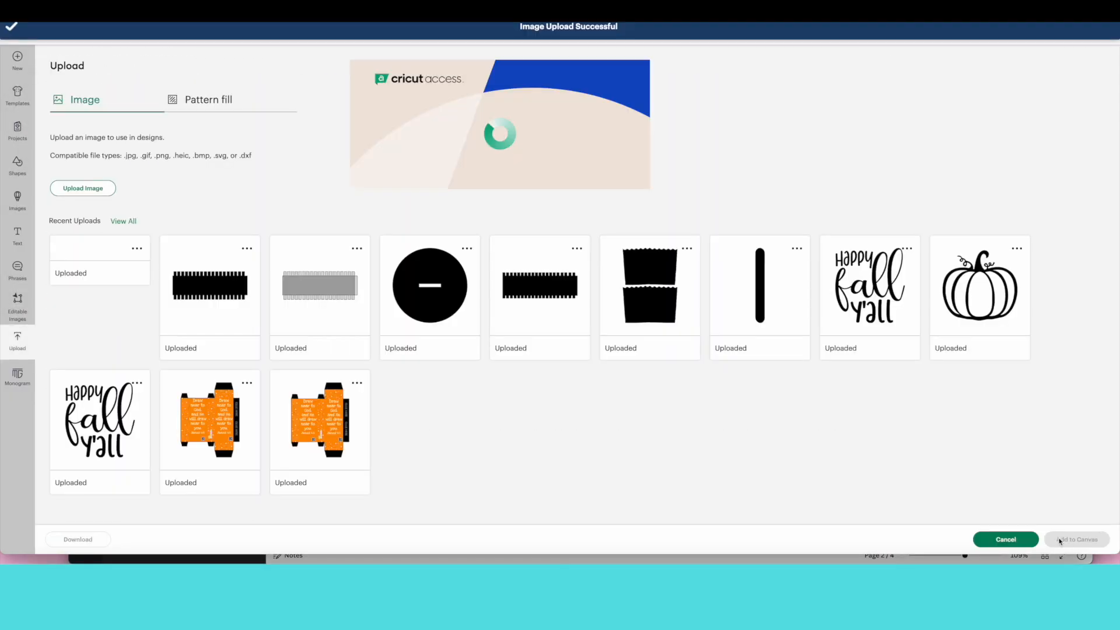
pyautogui.click(1072, 539)
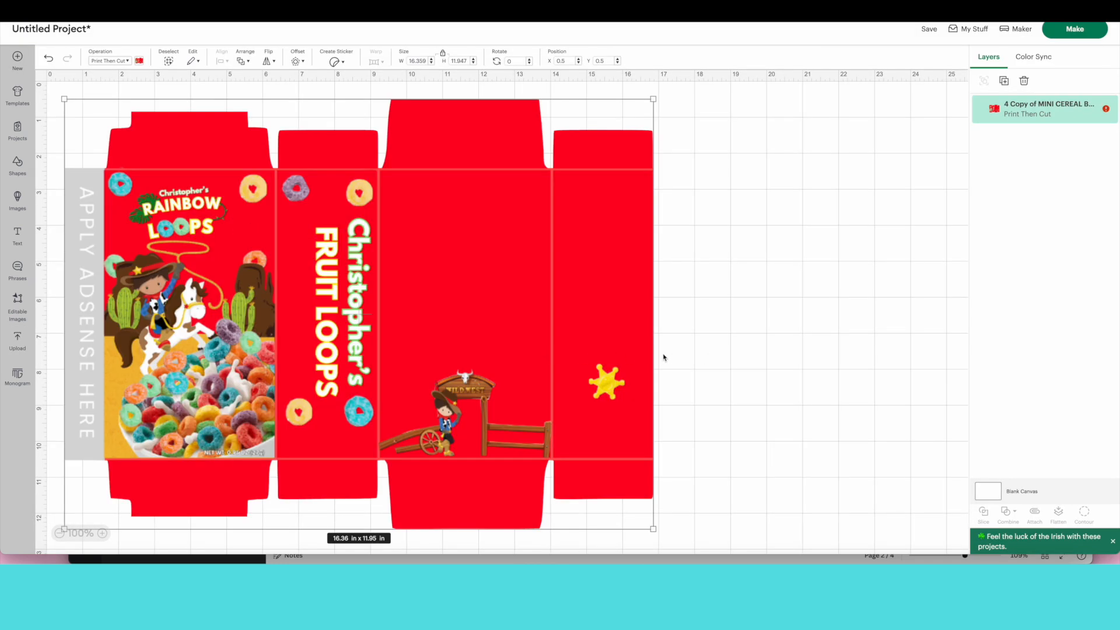
# - Upload the nutrition facts label, word search and barcode PNGs as Print Then Cut images and add all three to the canvas
pyautogui.click(18, 343)
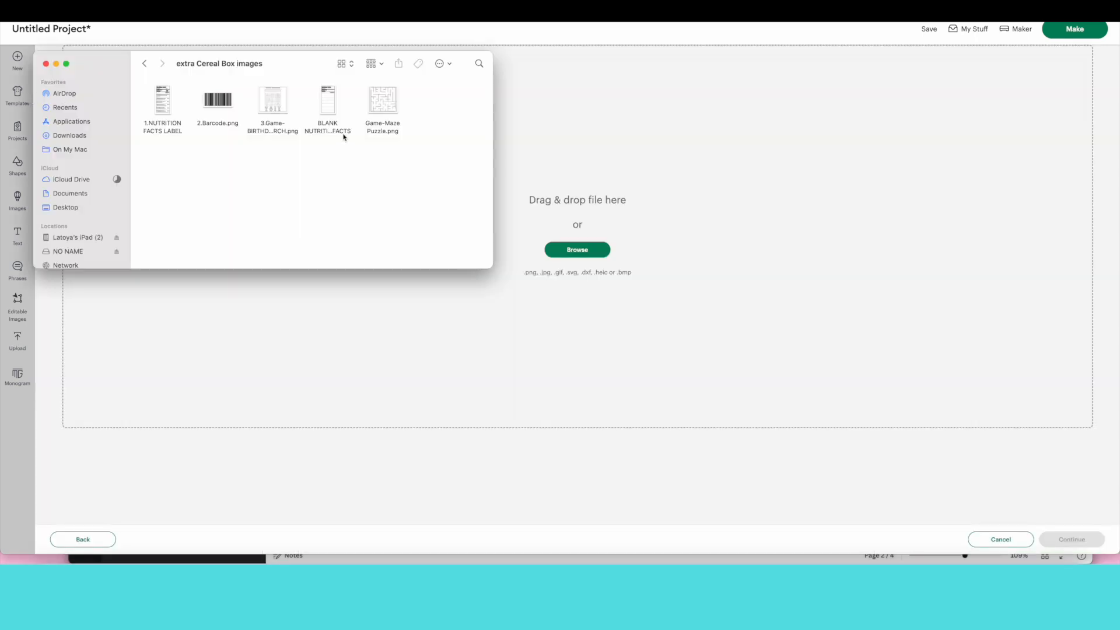
pyautogui.moveTo(166, 104); pyautogui.dragTo(580, 244)
pyautogui.click(590, 242)
pyautogui.click(1071, 539)
pyautogui.click(1069, 540)
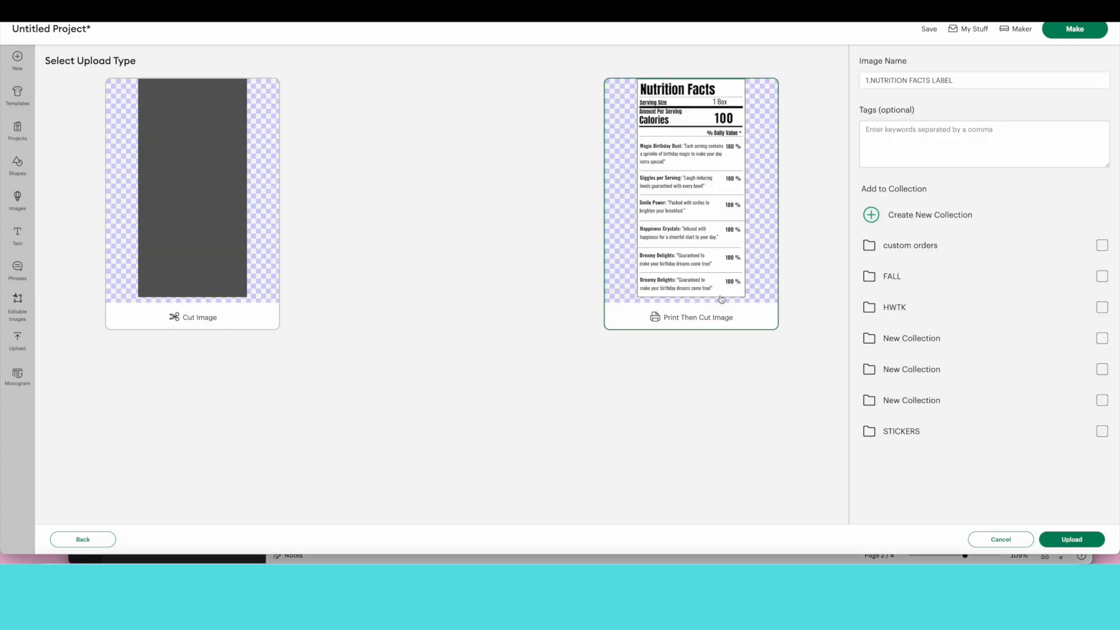
pyautogui.click(1069, 539)
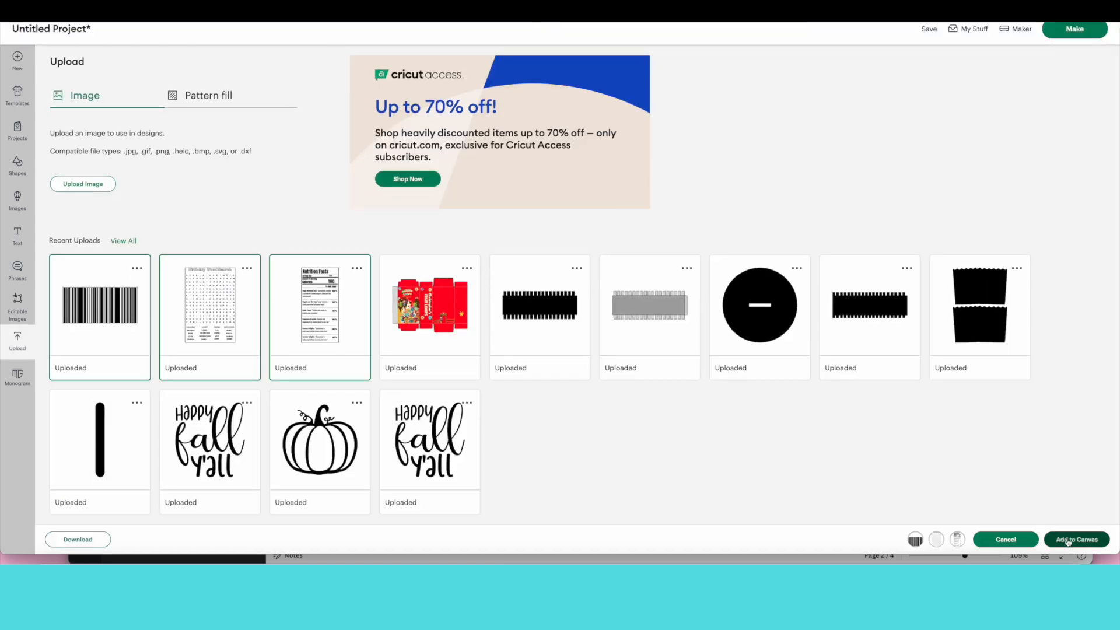
pyautogui.click(1073, 539)
# - Resize and place the word search on the back panel and the nutrition facts label and barcode on the side panel
pyautogui.moveTo(166, 303); pyautogui.dragTo(844, 326)
pyautogui.moveTo(850, 193); pyautogui.dragTo(605, 431)
pyautogui.moveTo(805, 204); pyautogui.dragTo(454, 249)
pyautogui.moveTo(496, 316); pyautogui.dragTo(532, 348)
pyautogui.moveTo(943, 526); pyautogui.dragTo(915, 500)
pyautogui.moveTo(788, 289); pyautogui.dragTo(601, 232)
# - Group the barcode, word search and nutrition facts label with the cereal box image and attach them together
pyautogui.hotkey('ctrl', 'a')
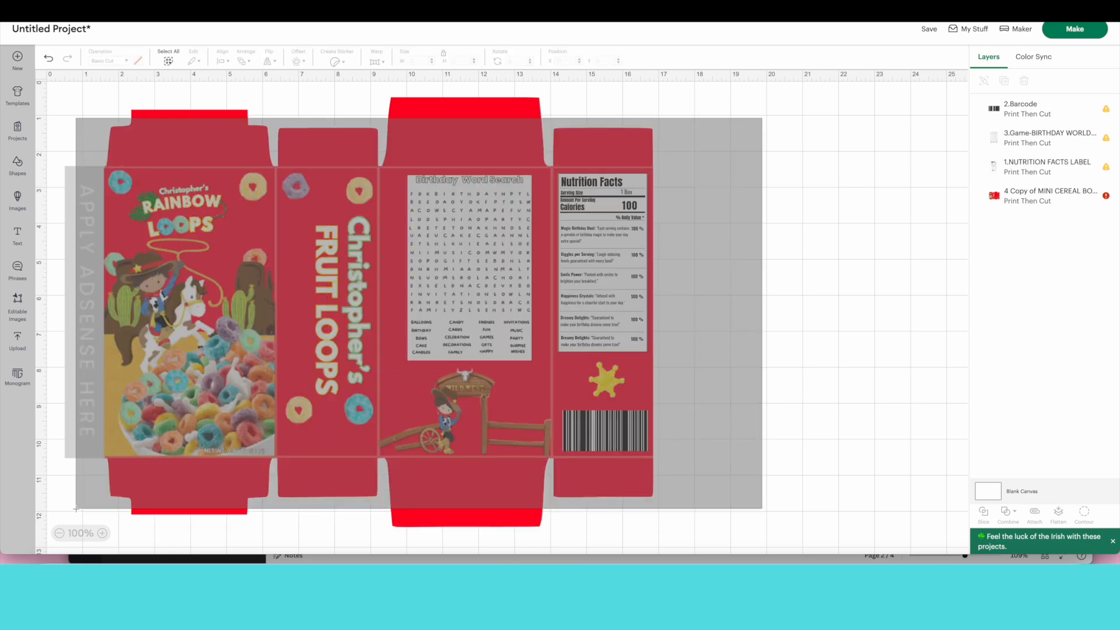
pyautogui.hotkey('ctrl', 'g')
pyautogui.click(778, 140)
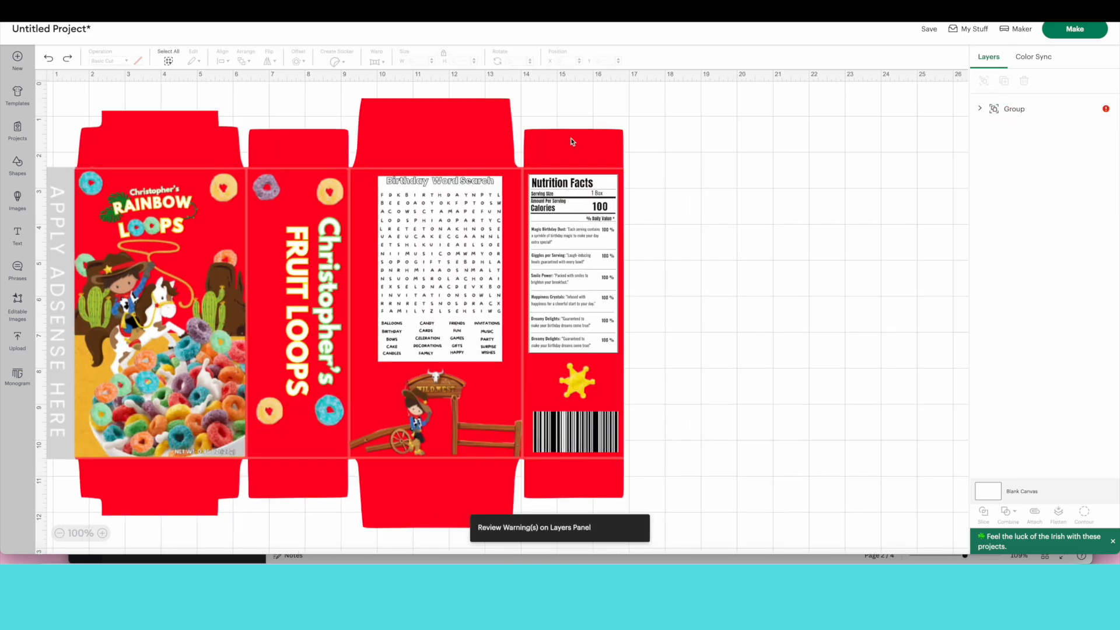
pyautogui.click(599, 141)
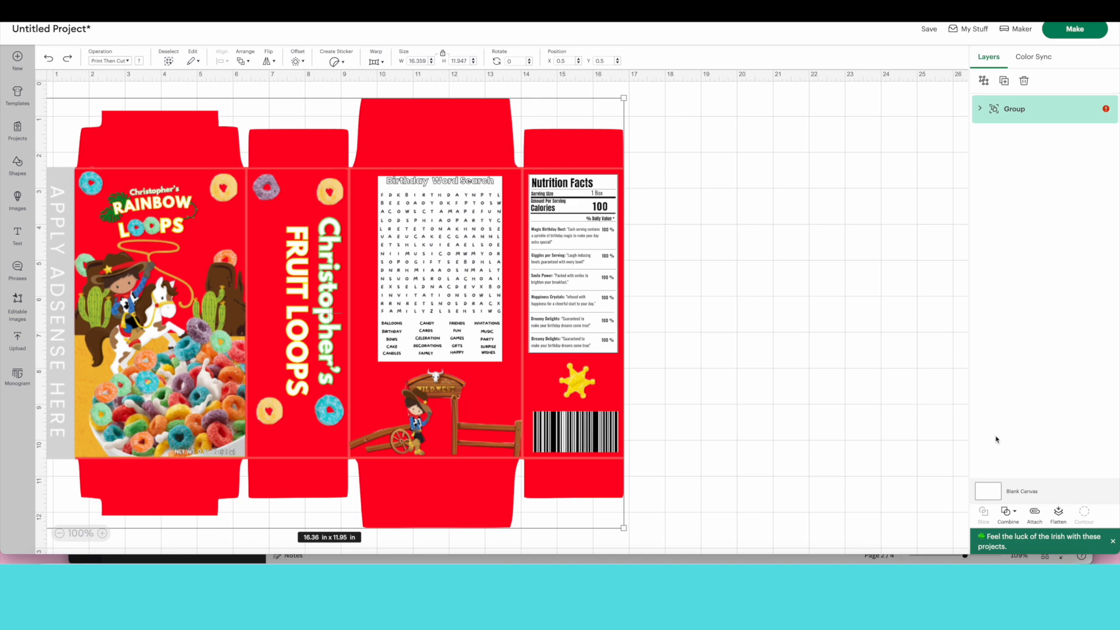
pyautogui.click(1035, 515)
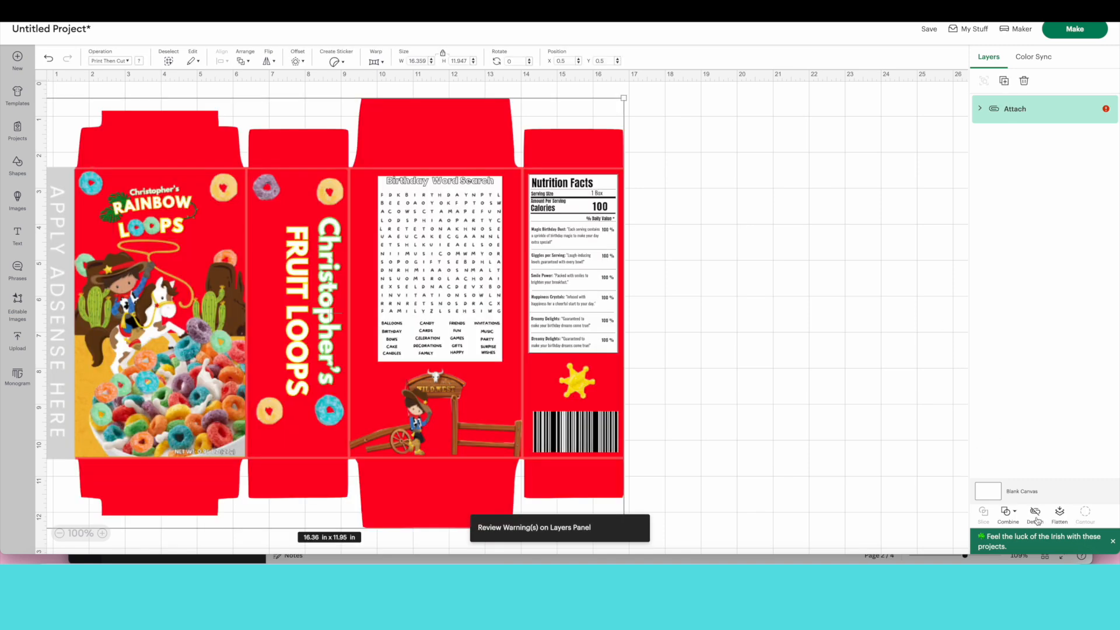
pyautogui.click(1034, 514)
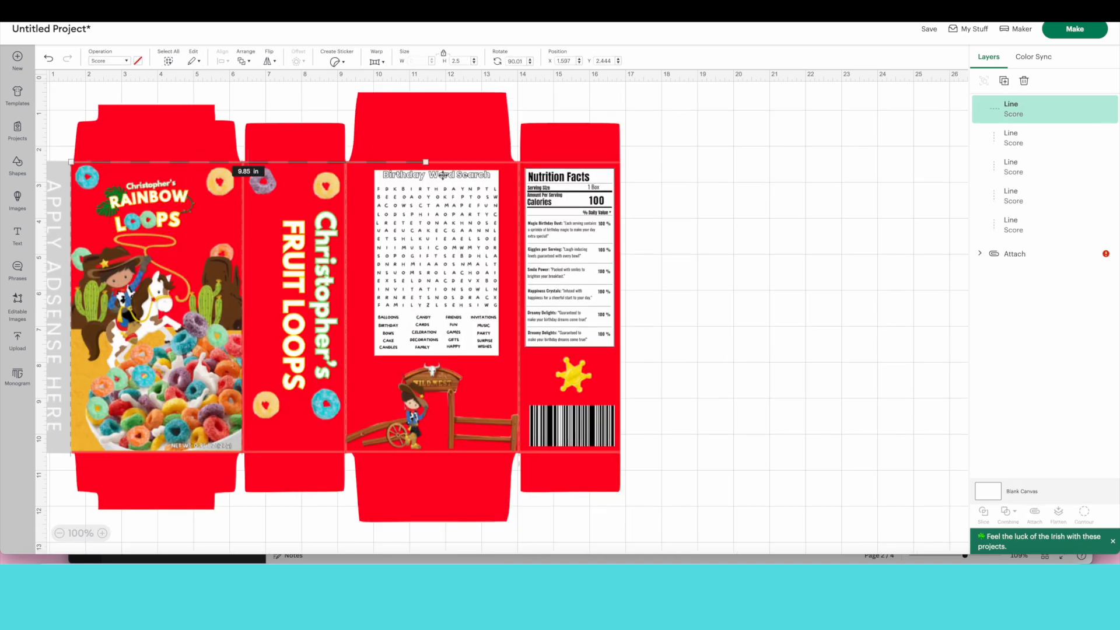
# - Place horizontal score lines across the box's upper and lower folds, copying the line, and attach all score lines to the box artwork
pyautogui.click(672, 197)
pyautogui.moveTo(614, 188); pyautogui.dragTo(593, 455)
pyautogui.click(430, 165)
pyautogui.hotkey('ctrl', 'c')
pyautogui.hotkey('ctrl', 'v')
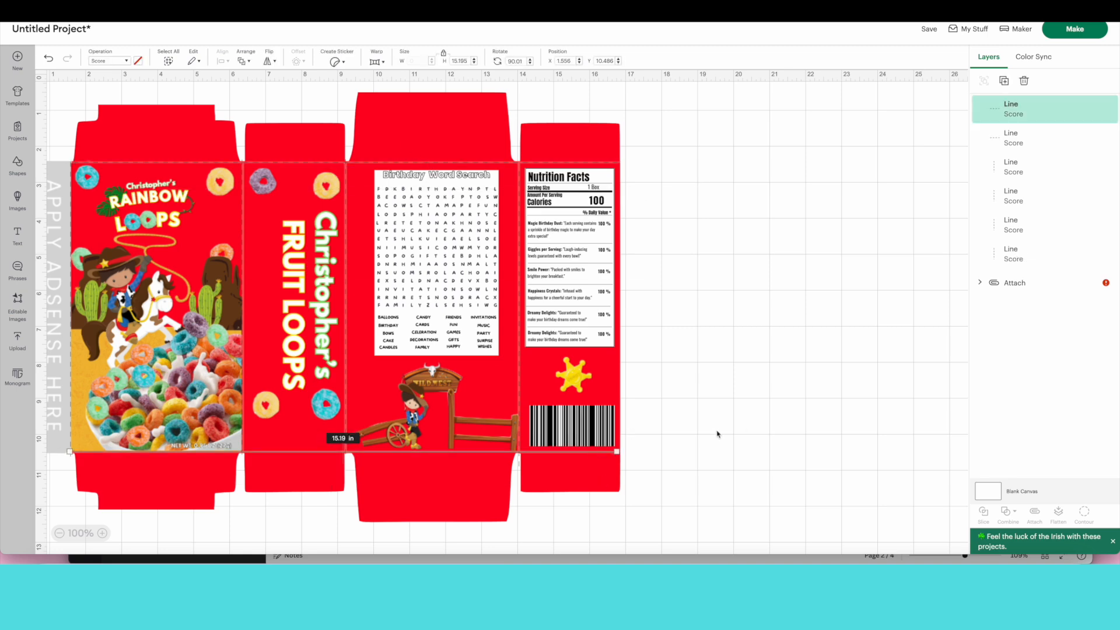
pyautogui.moveTo(701, 107); pyautogui.dragTo(45, 508)
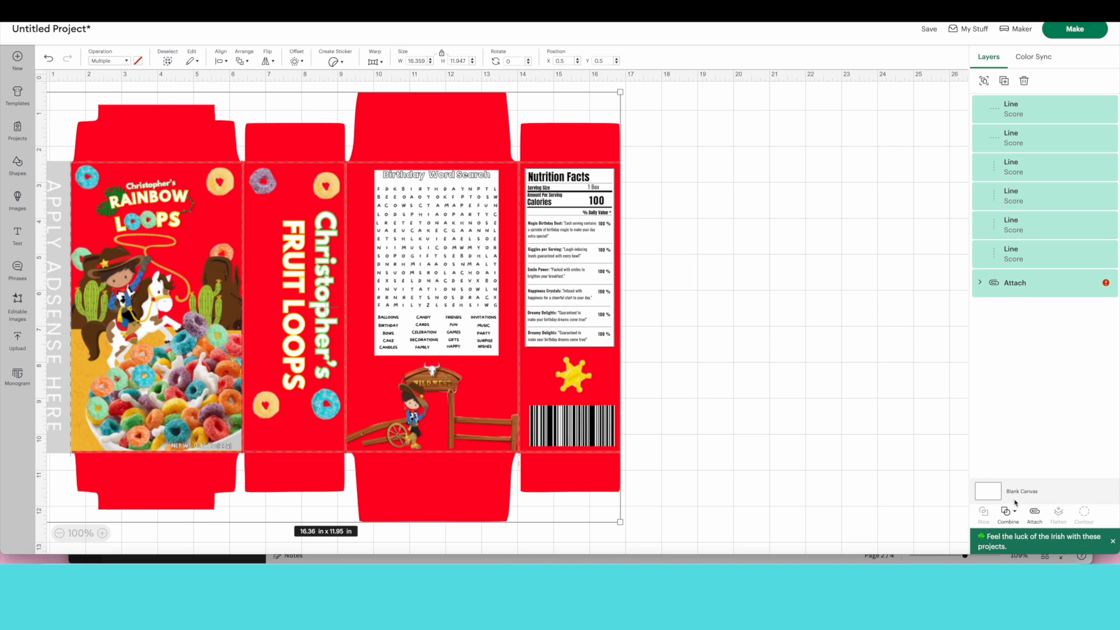
pyautogui.click(1035, 513)
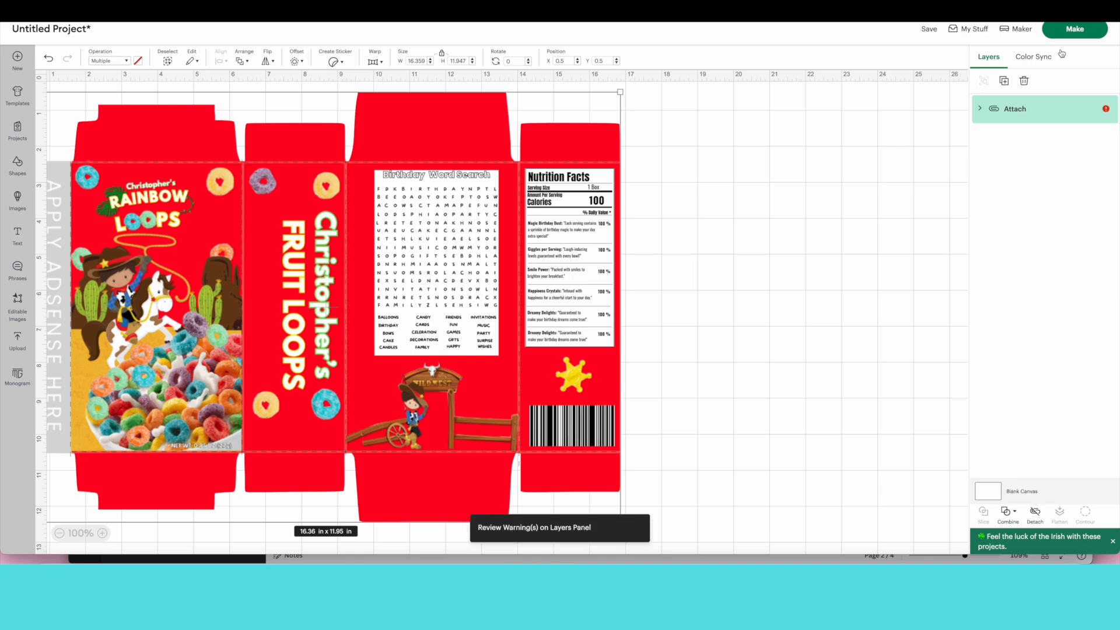
# - Start making the project and auto-resize the oversized attached box to fit 8.5 x 11 in Letter paper
pyautogui.click(1075, 31)
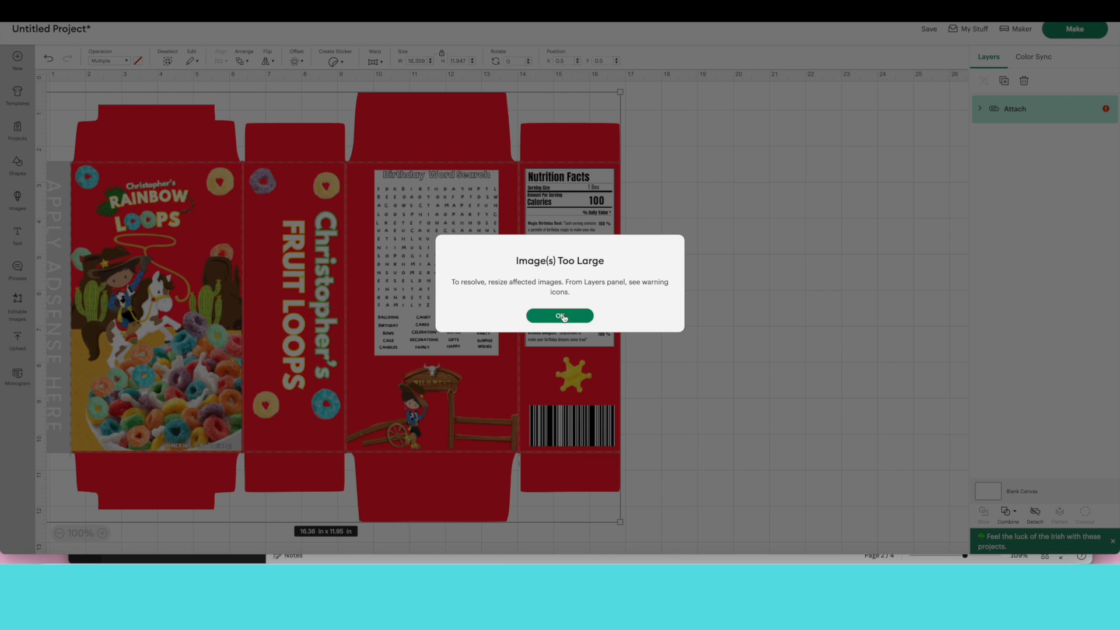
pyautogui.click(564, 317)
pyautogui.click(1106, 110)
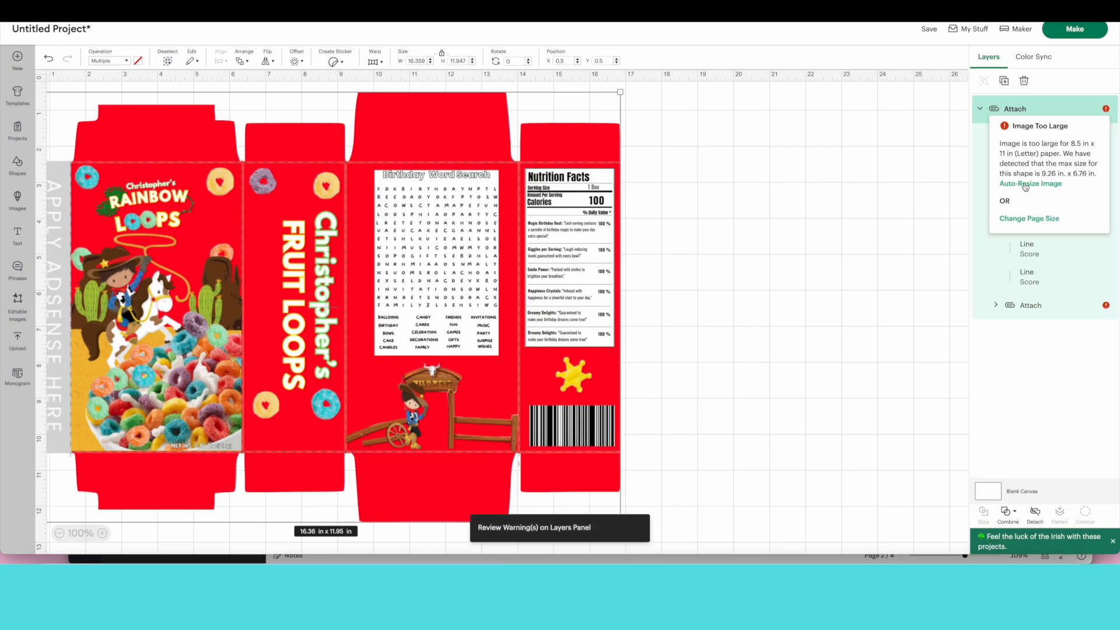
pyautogui.click(1024, 183)
# - Proceed to Make without saving the project, connect the Maker : 9354 Bluetooth machine and send the box to the printer
pyautogui.click(624, 271)
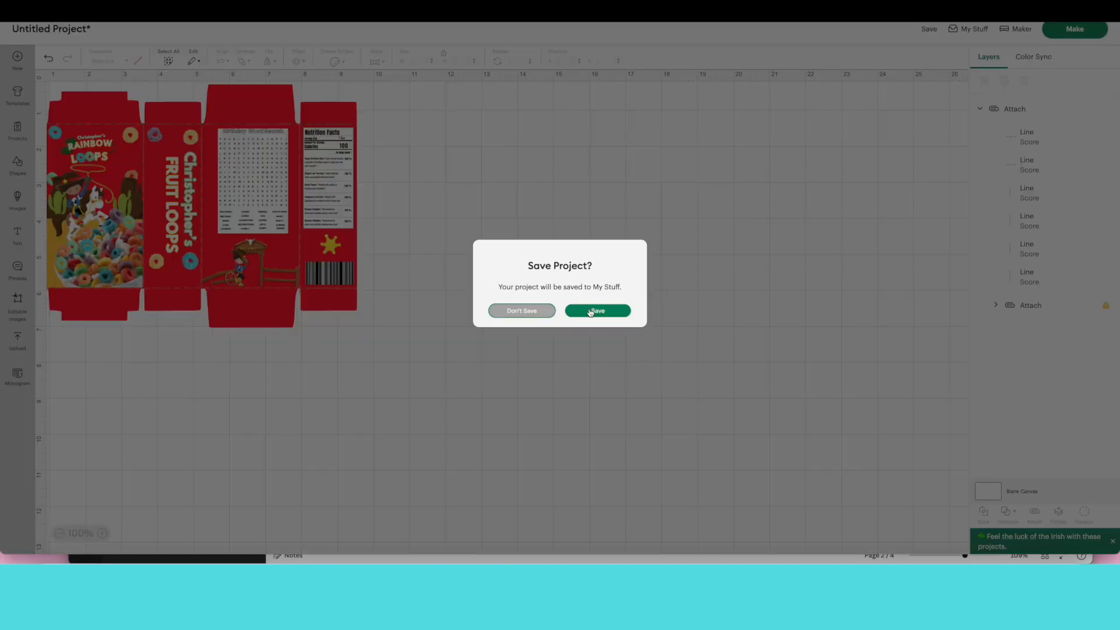
pyautogui.click(503, 312)
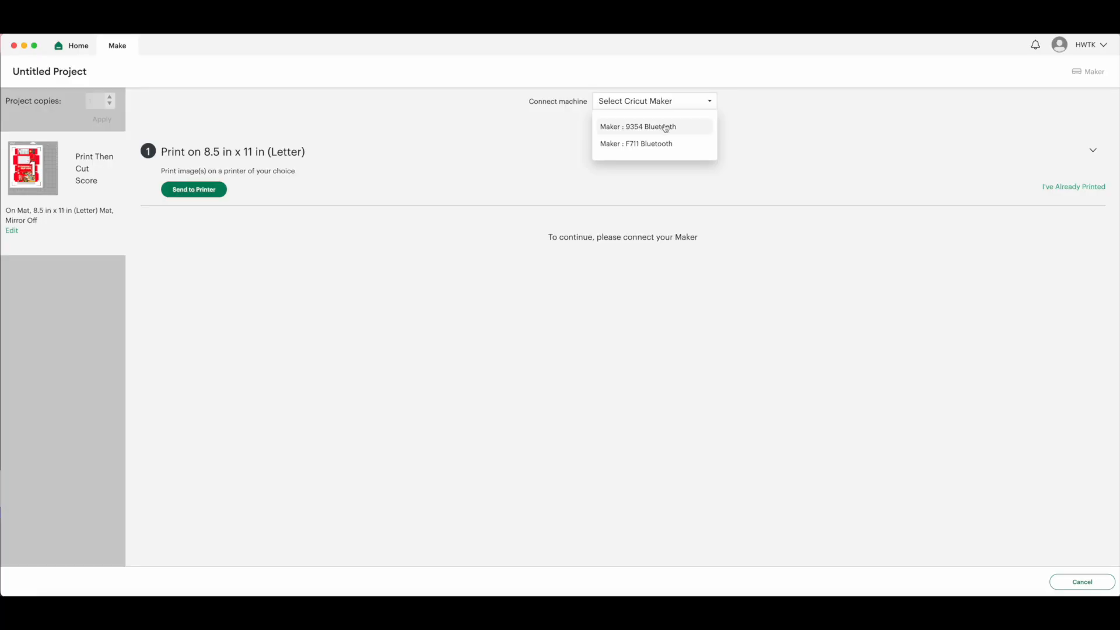
pyautogui.click(665, 128)
pyautogui.click(202, 191)
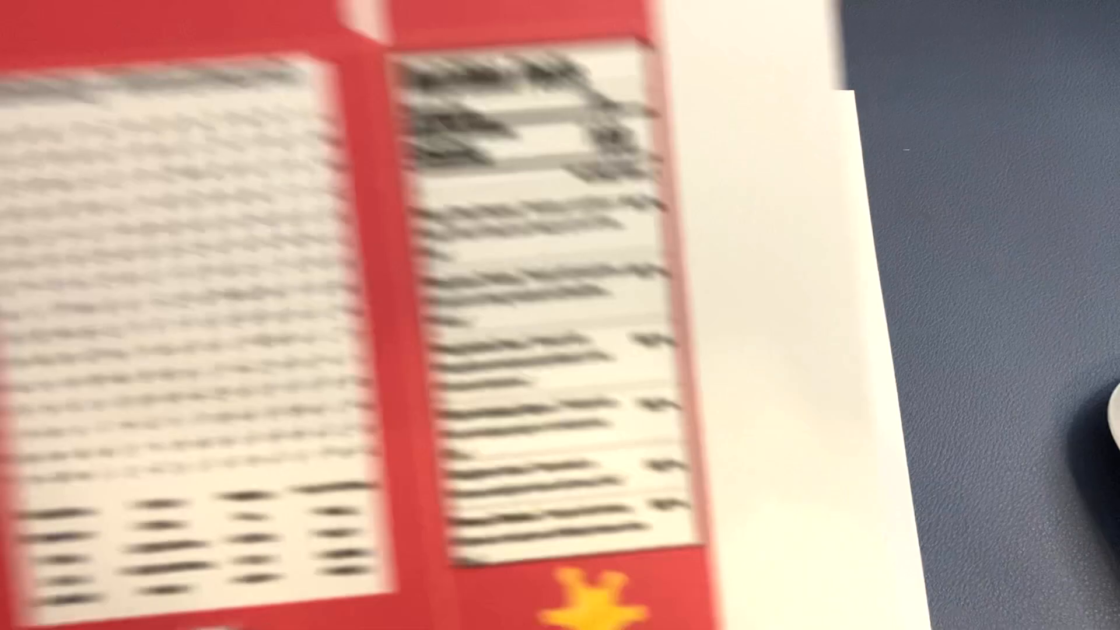